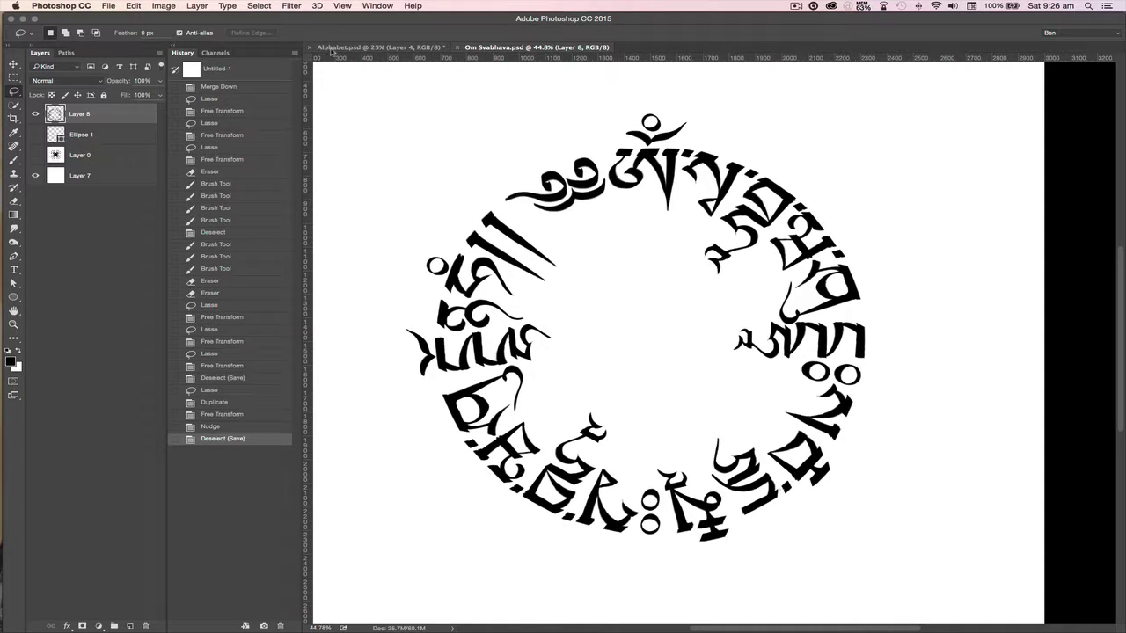
# Step: Switch to Alphabet.psd and clear the lasso selection around the mantra line
pyautogui.hotkey('ctrl', 'Tab')
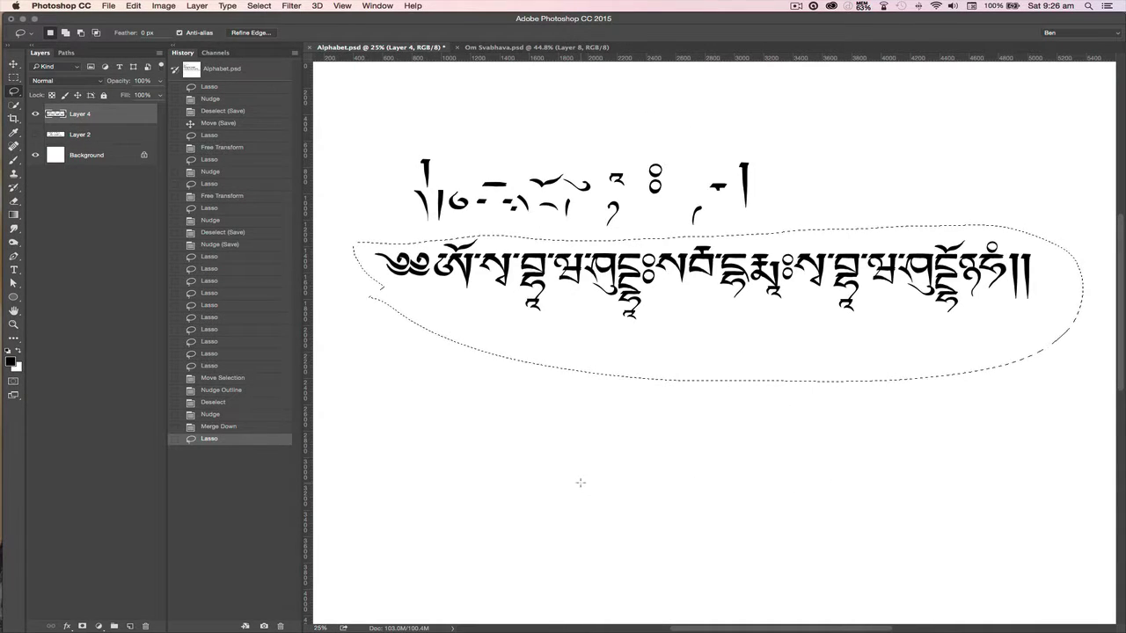
pyautogui.click(580, 477)
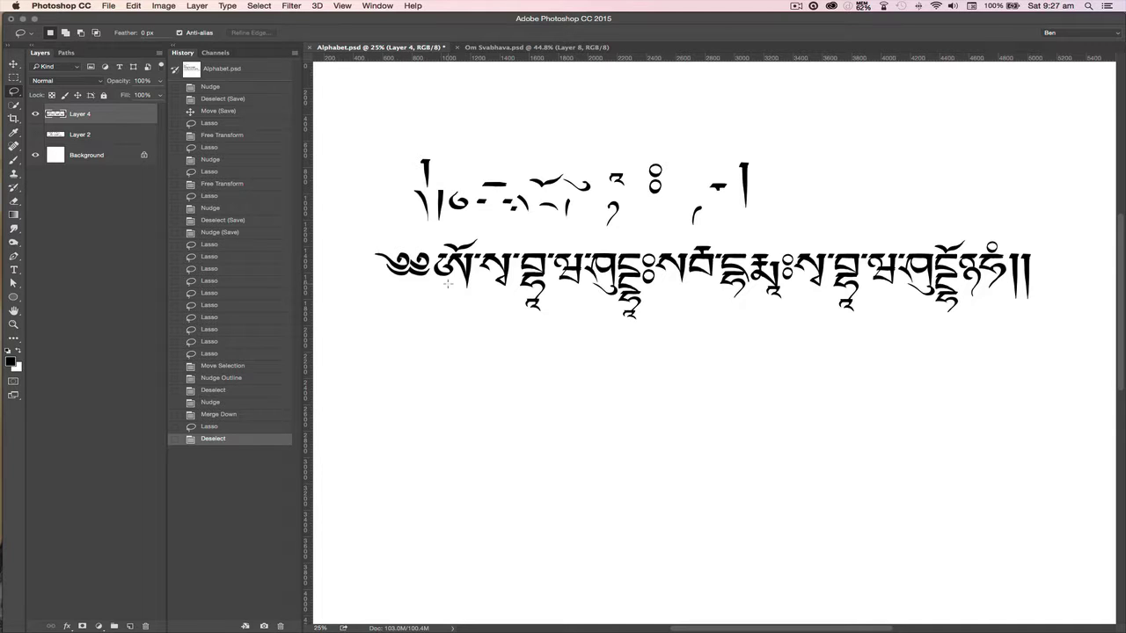
# Step: Create a new white document 3000 pixels wide and 3000 pixels high
pyautogui.click(109, 7)
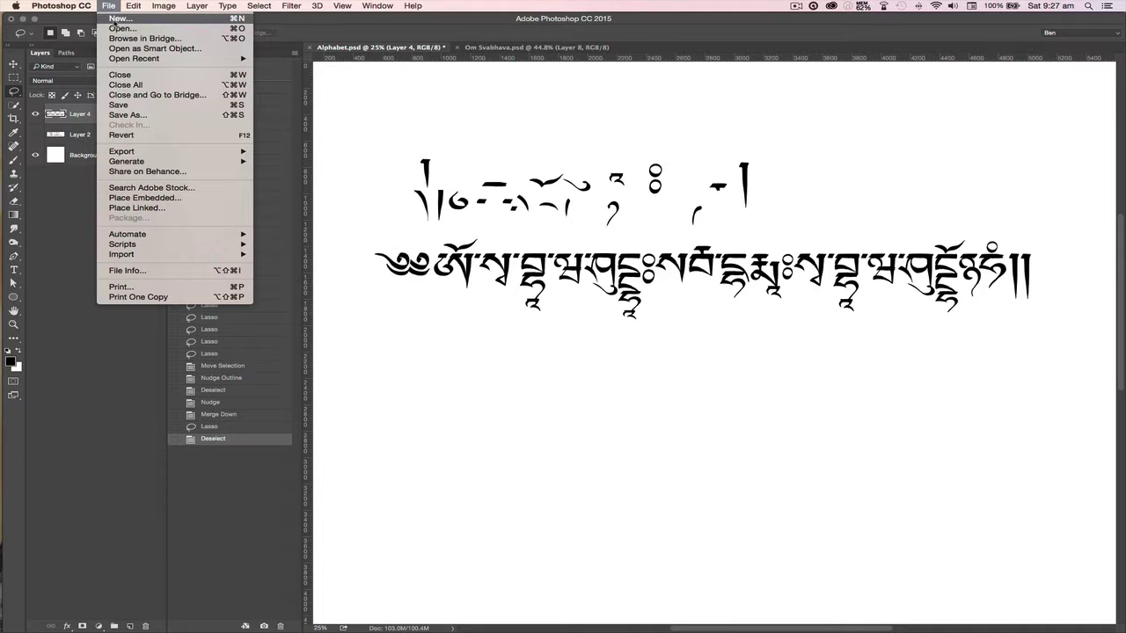
pyautogui.click(115, 19)
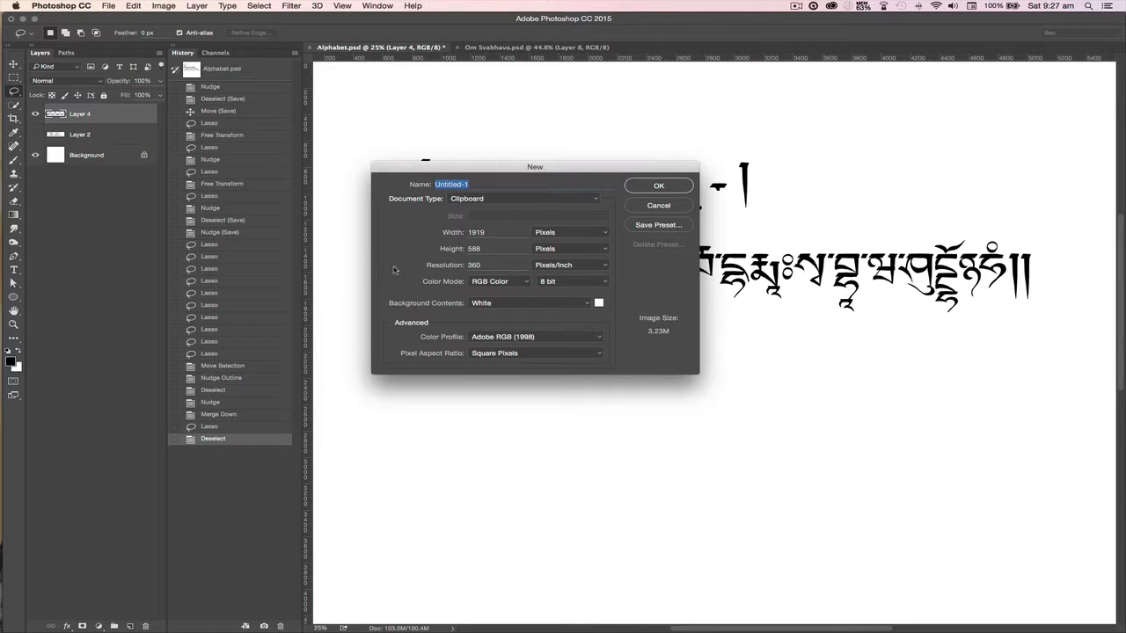
pyautogui.doubleClick(481, 233)
pyautogui.write('3000')
pyautogui.press('super+a')
pyautogui.write('3000')
pyautogui.press('Return')
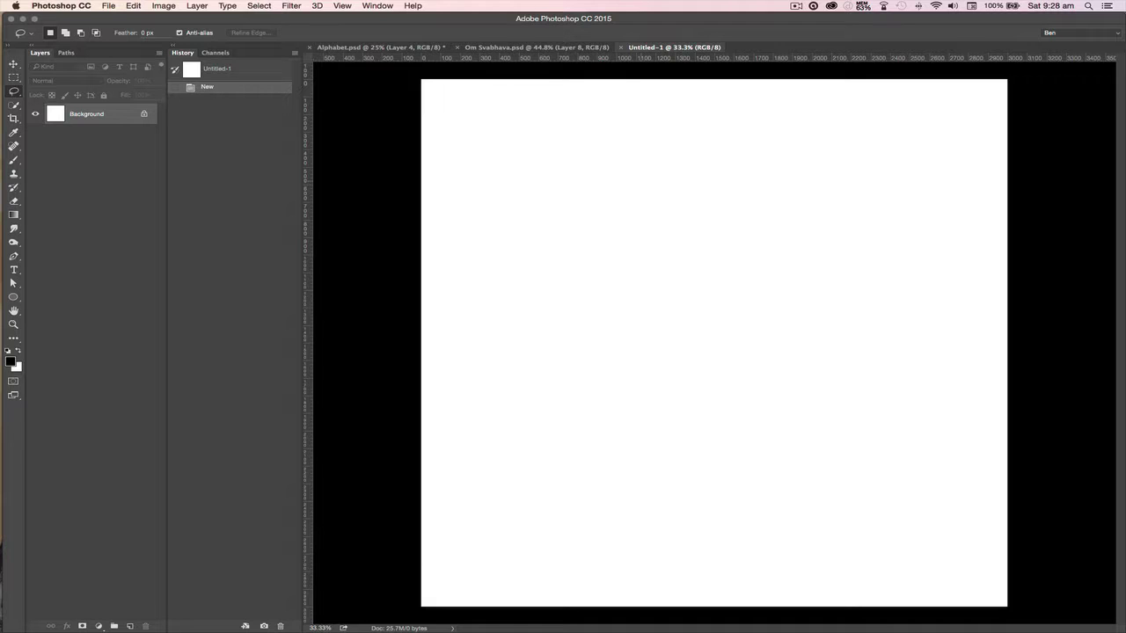
# Step: Float the Alphabet.psd window, lasso-select its full mantra line and copy it into the Untitled-1 document
pyautogui.moveTo(387, 47); pyautogui.dragTo(706, 153)
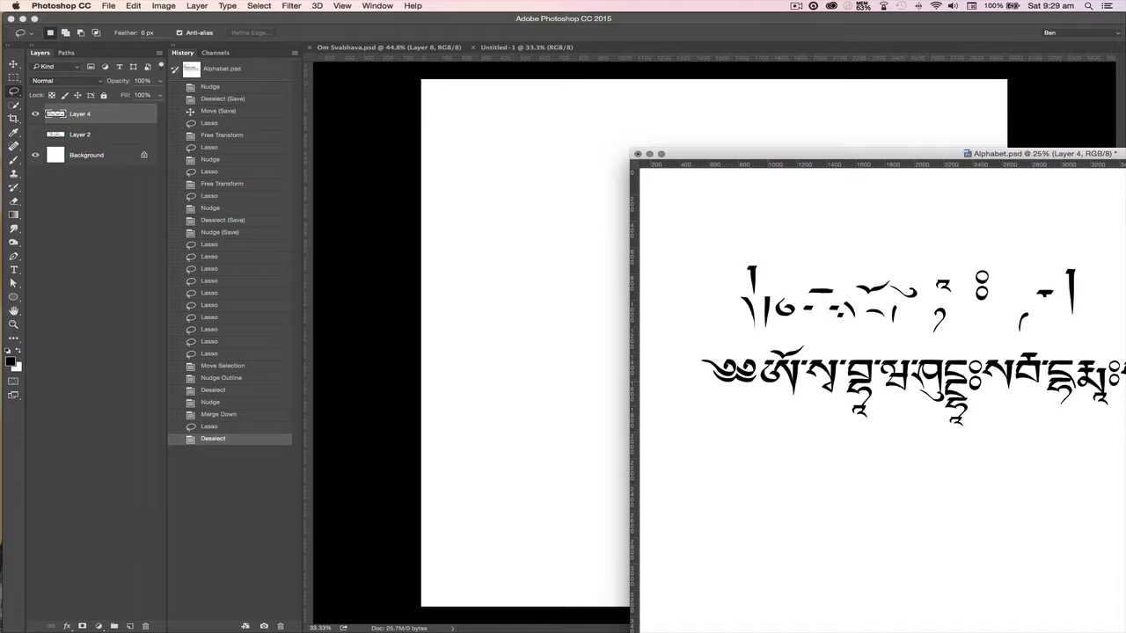
pyautogui.press('v')
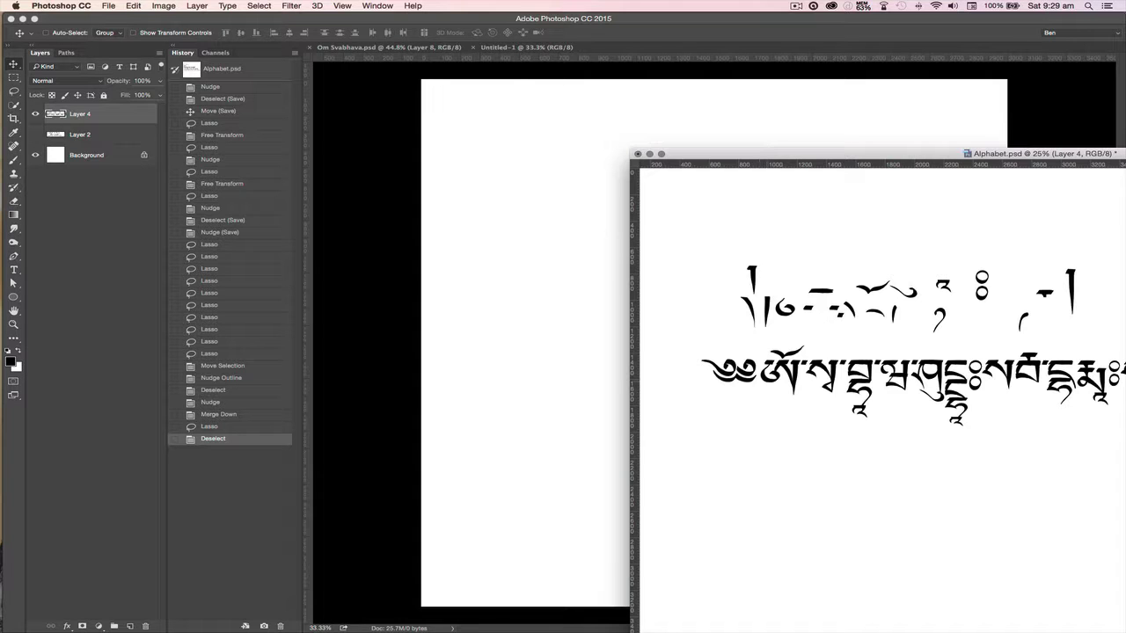
pyautogui.moveTo(783, 356)
pyautogui.mouseDown()
pyautogui.moveTo(700, 315)
pyautogui.moveTo(772, 343)
pyautogui.mouseUp()
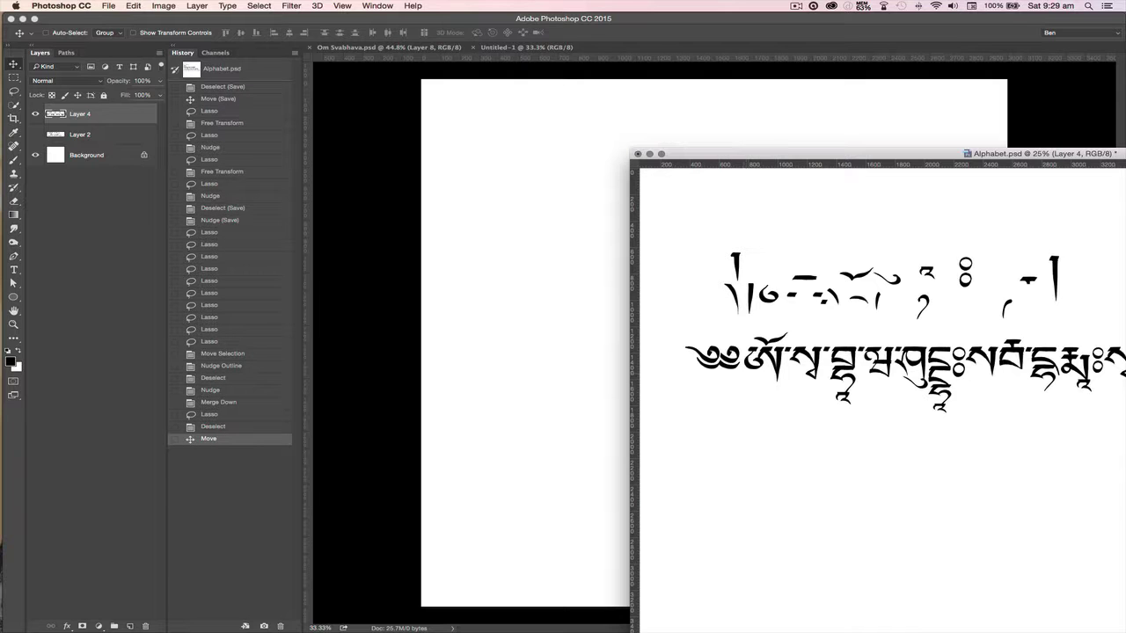
pyautogui.moveTo(792, 154); pyautogui.dragTo(474, 81)
pyautogui.press('l')
pyautogui.moveTo(354, 256)
pyautogui.mouseDown()
pyautogui.moveTo(991, 242)
pyautogui.moveTo(1053, 325)
pyautogui.moveTo(810, 384)
pyautogui.moveTo(465, 385)
pyautogui.moveTo(349, 294)
pyautogui.mouseUp()
pyautogui.moveTo(474, 81); pyautogui.dragTo(810, 115)
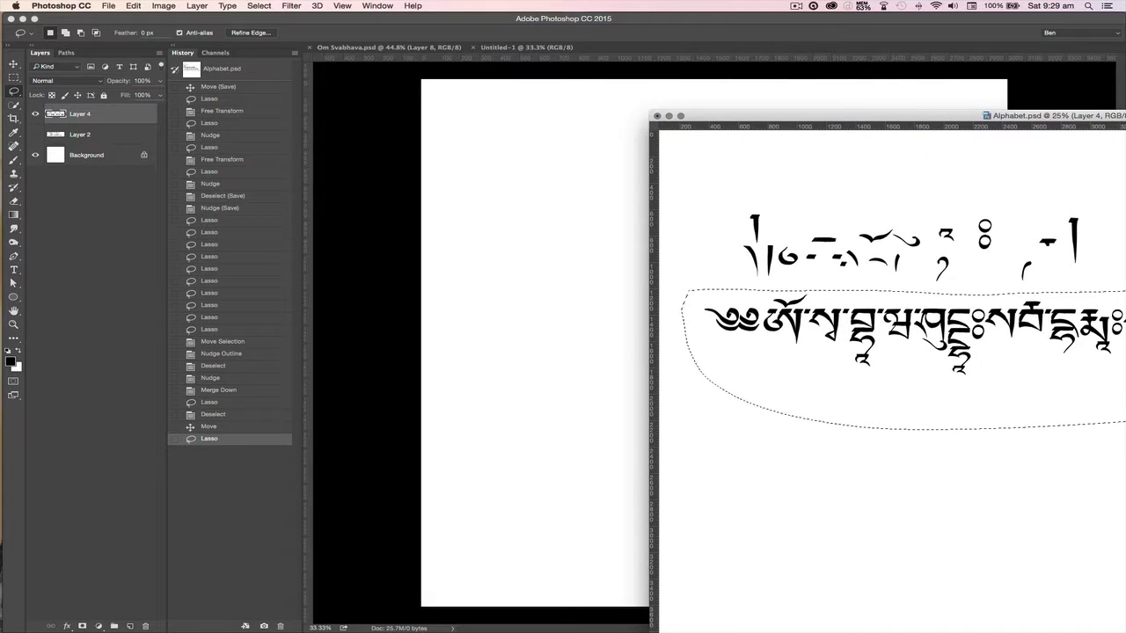
pyautogui.moveTo(880, 335)
pyautogui.mouseDown()
pyautogui.moveTo(774, 281)
pyautogui.moveTo(688, 218)
pyautogui.mouseUp()
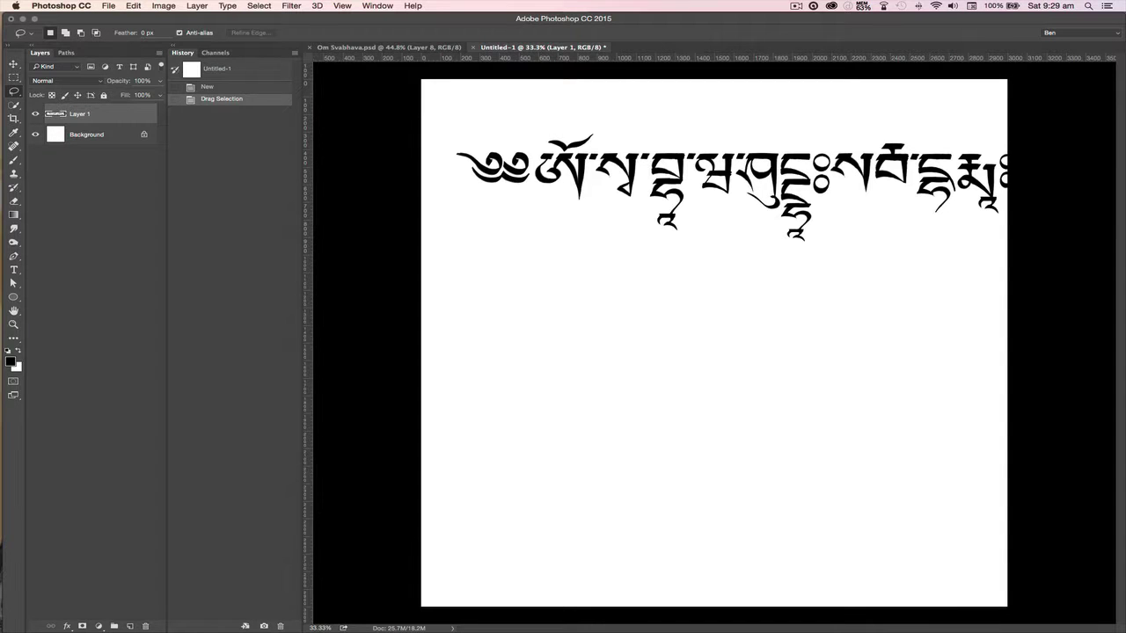
# Step: Check the mantra layer's transparency by hiding and reshowing the Background, and move the line closer to the canvas's upper-left corner
pyautogui.click(36, 135)
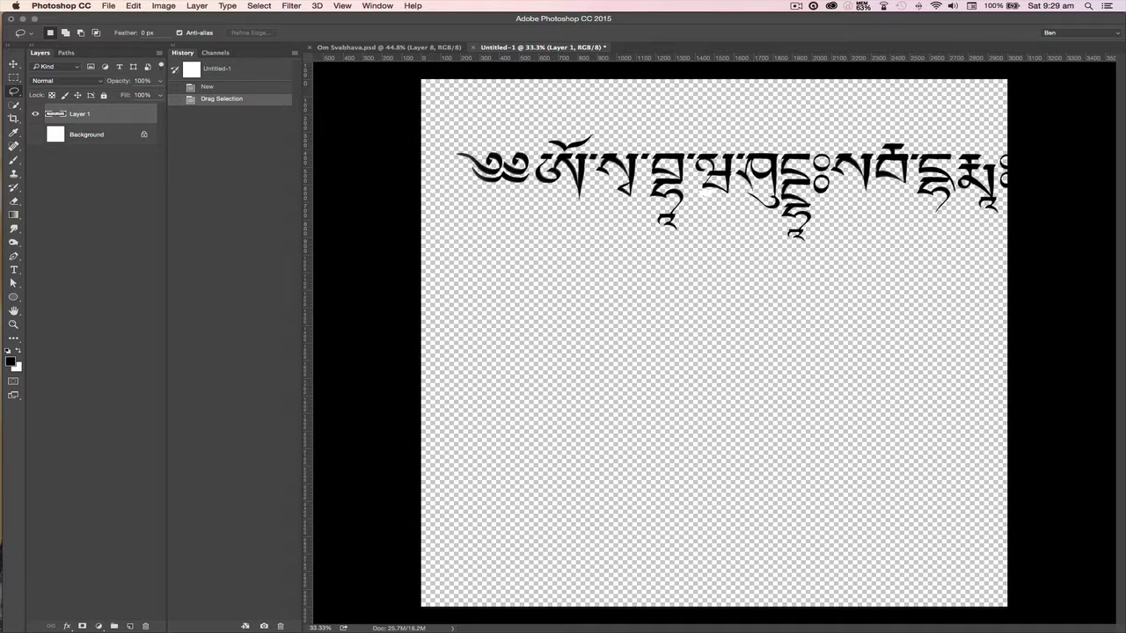
pyautogui.click(35, 135)
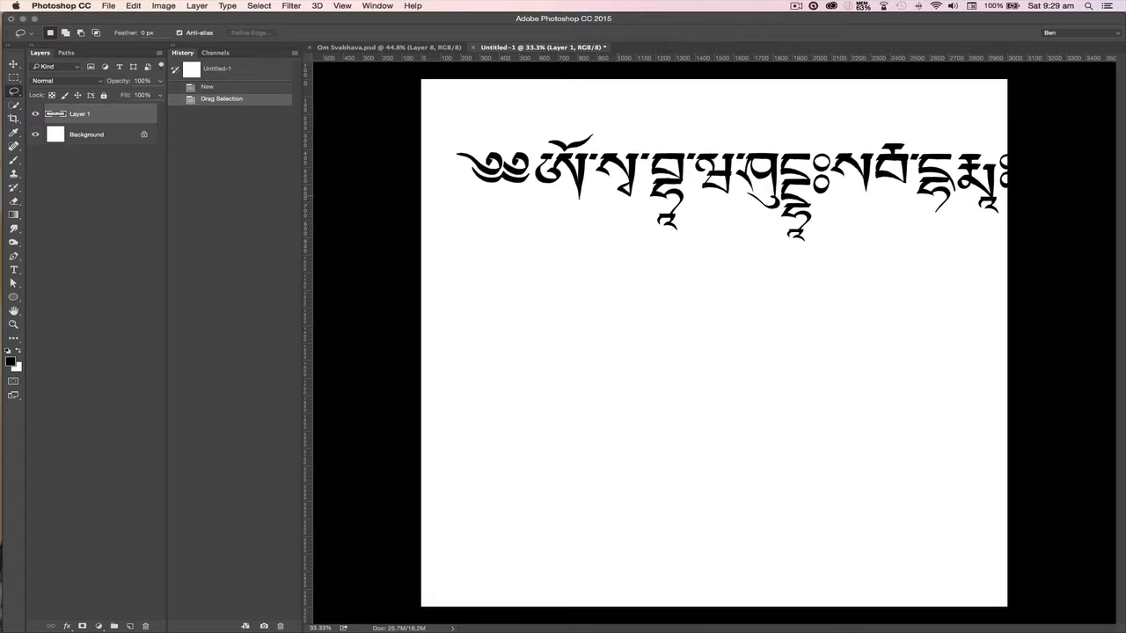
pyautogui.press('v')
pyautogui.moveTo(629, 160); pyautogui.dragTo(609, 134)
pyautogui.moveTo(612, 133); pyautogui.dragTo(613, 135)
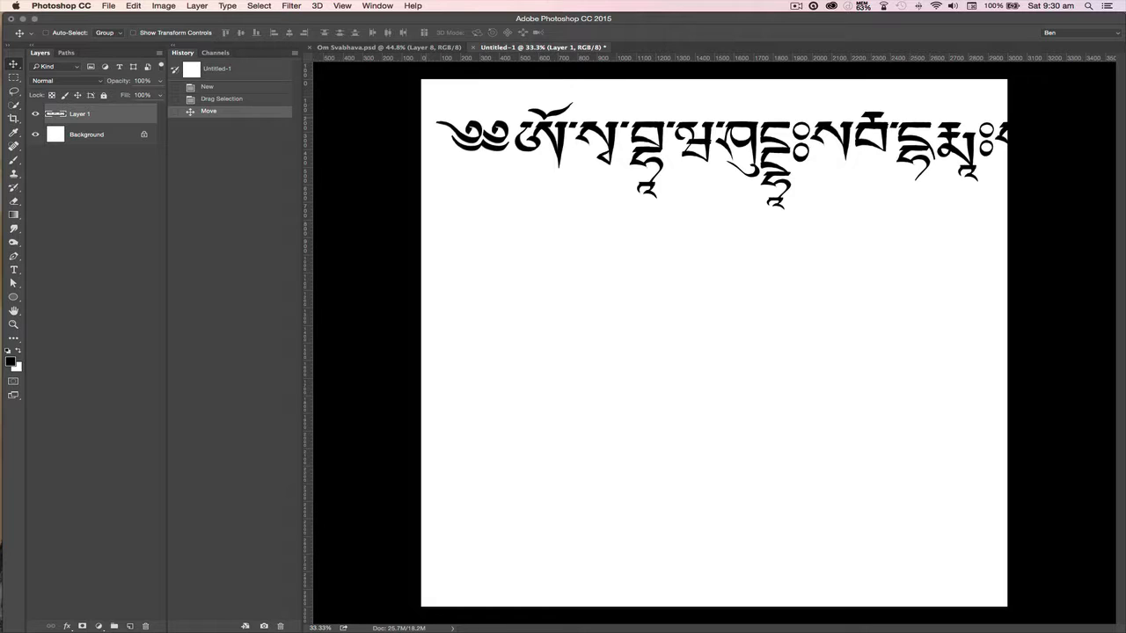
# Step: Lasso the part of the mantra up to the last complete double-circle mark and cut and paste it onto a new layer
pyautogui.press('l')
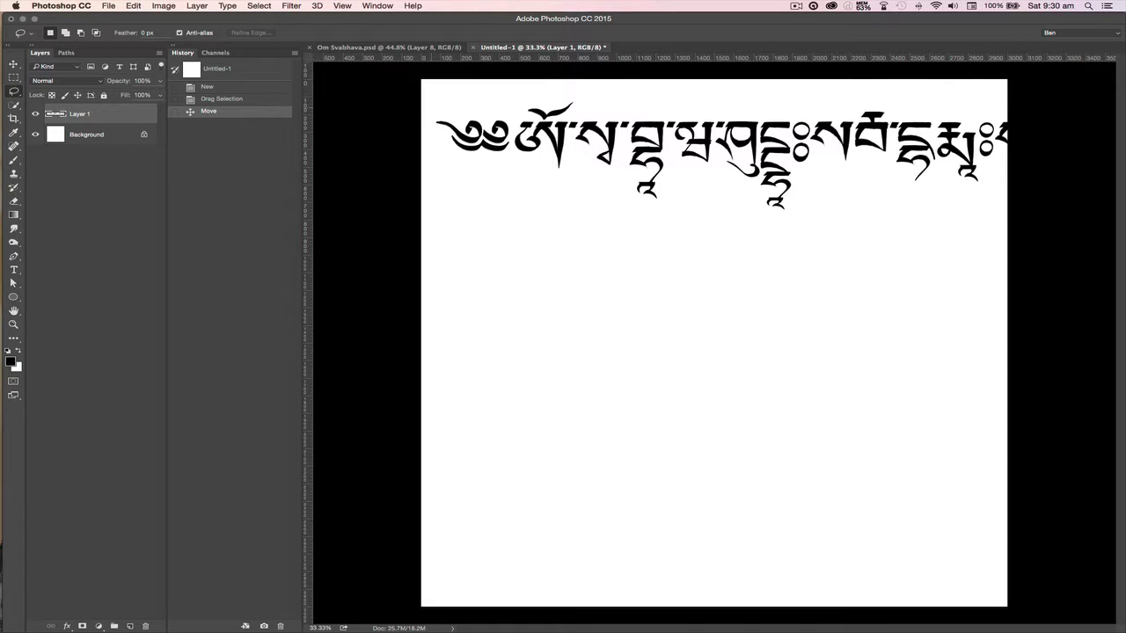
pyautogui.moveTo(426, 94)
pyautogui.mouseDown()
pyautogui.moveTo(437, 146)
pyautogui.moveTo(466, 175)
pyautogui.moveTo(717, 227)
pyautogui.moveTo(833, 230)
pyautogui.moveTo(957, 202)
pyautogui.moveTo(994, 168)
pyautogui.moveTo(995, 110)
pyautogui.moveTo(956, 98)
pyautogui.moveTo(440, 94)
pyautogui.mouseUp()
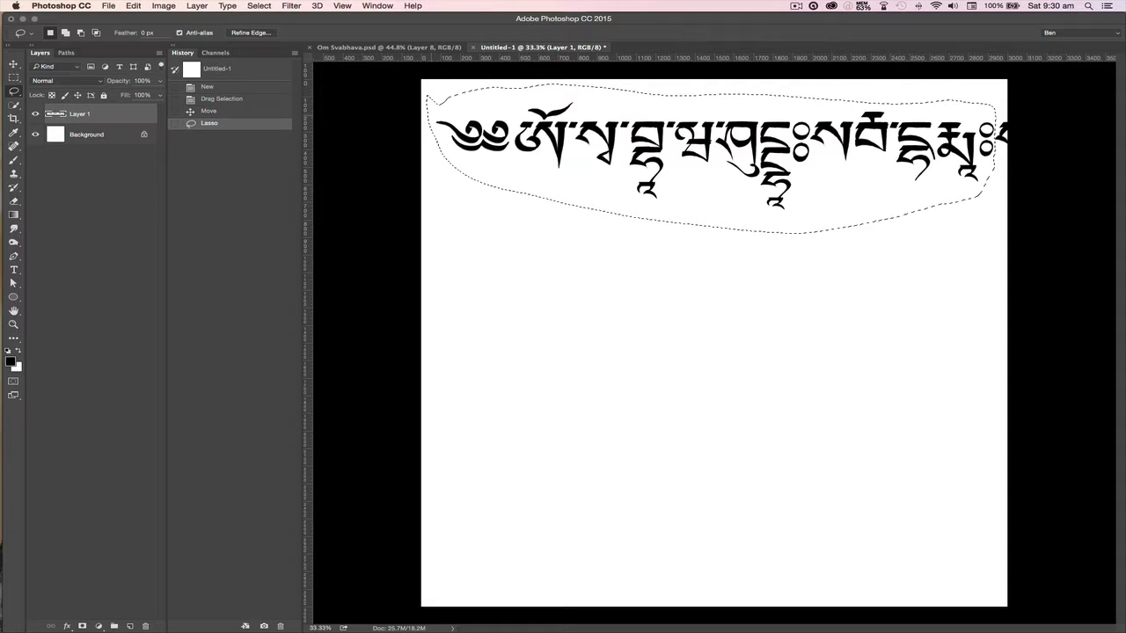
pyautogui.press('super+x')
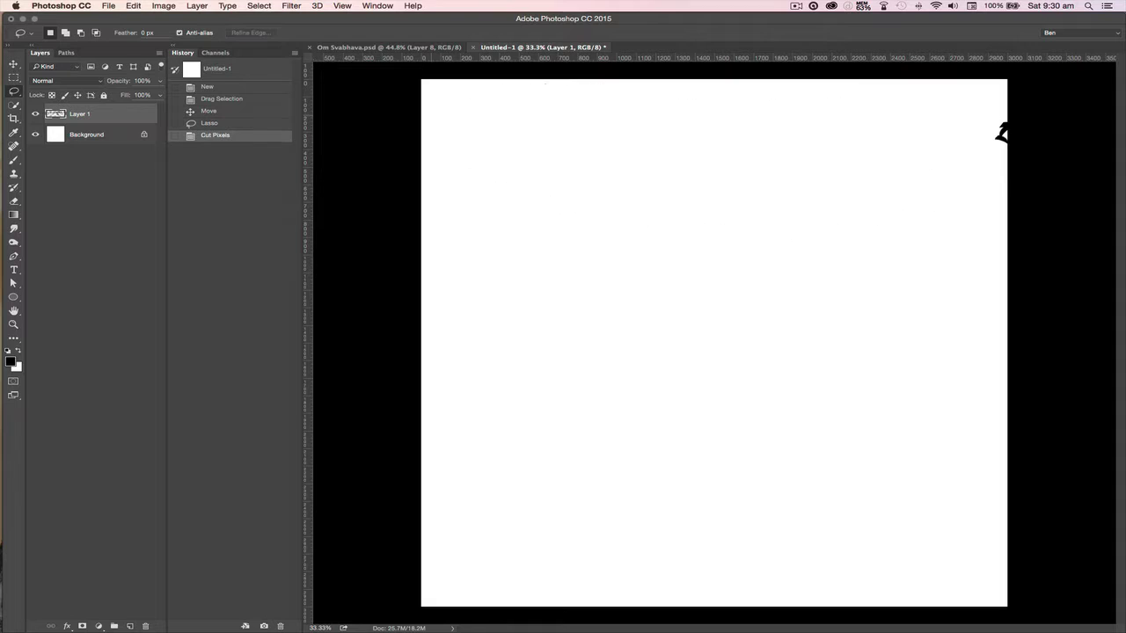
pyautogui.press('super+v')
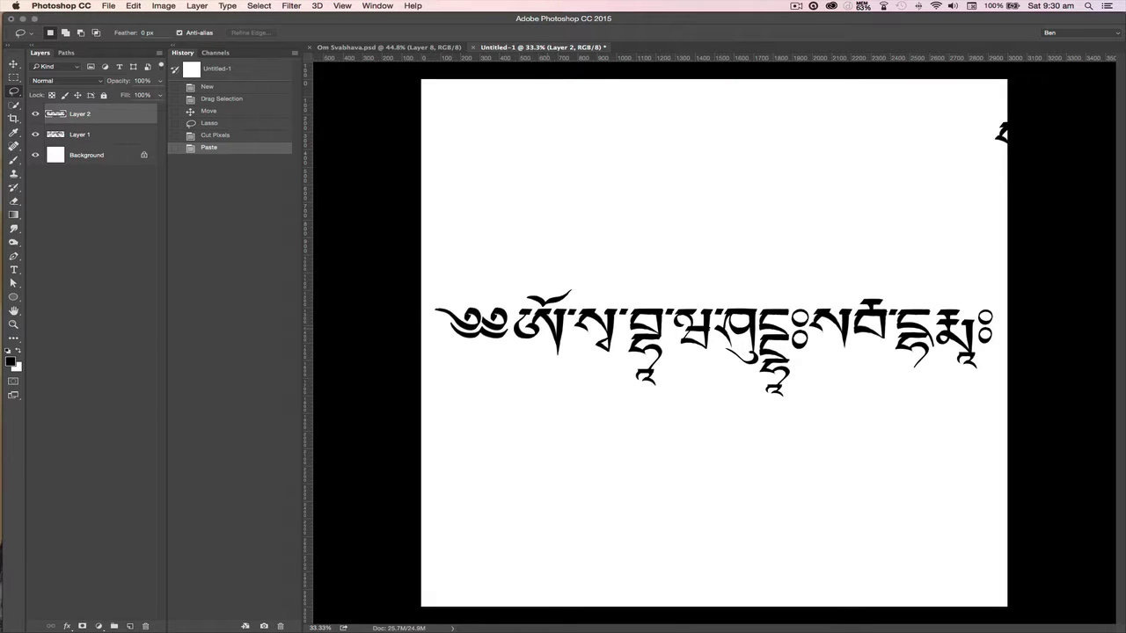
# Step: Place the pasted mantra part along the canvas's upper edge and move the remaining text on Layer 1 to the lower-right corner
pyautogui.press('v')
pyautogui.moveTo(539, 308); pyautogui.dragTo(543, 103)
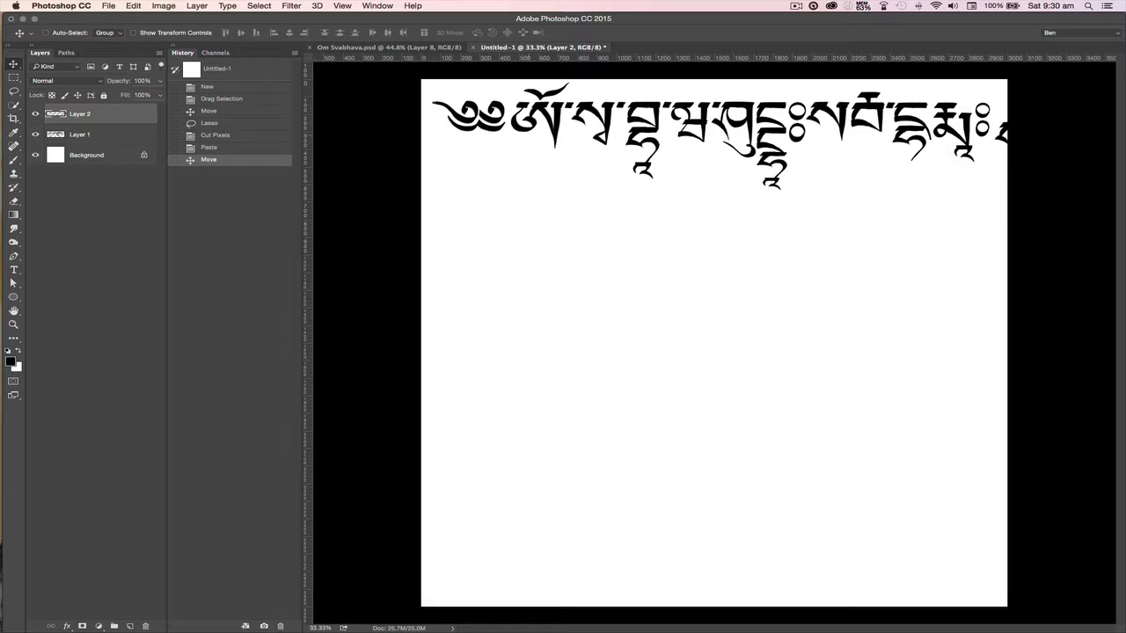
pyautogui.click(80, 135)
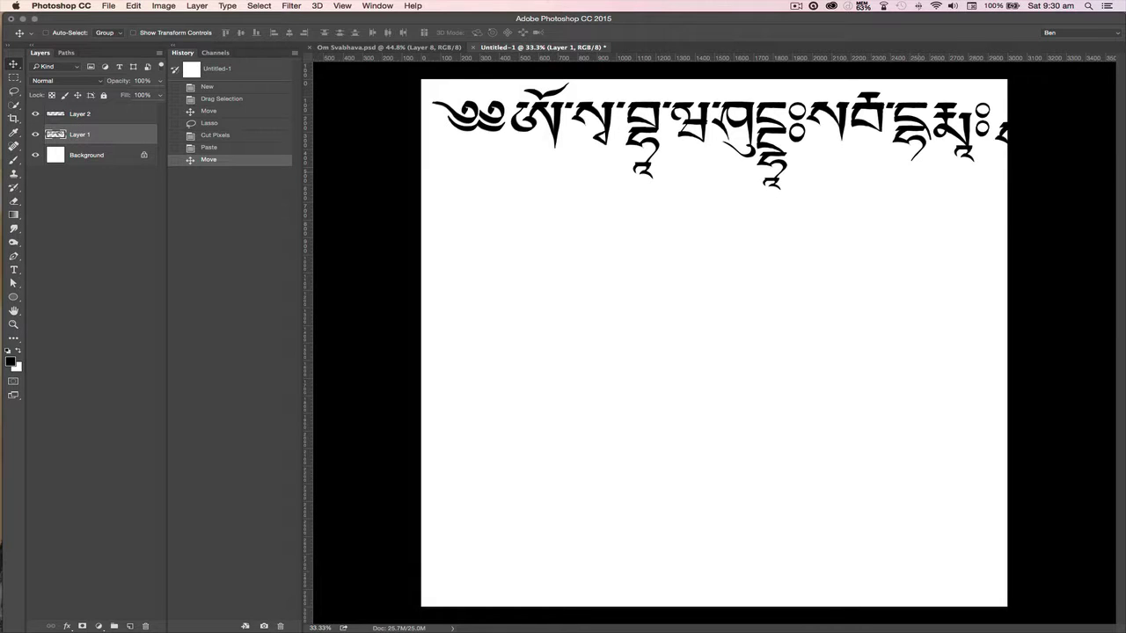
pyautogui.moveTo(1009, 129); pyautogui.dragTo(682, 523)
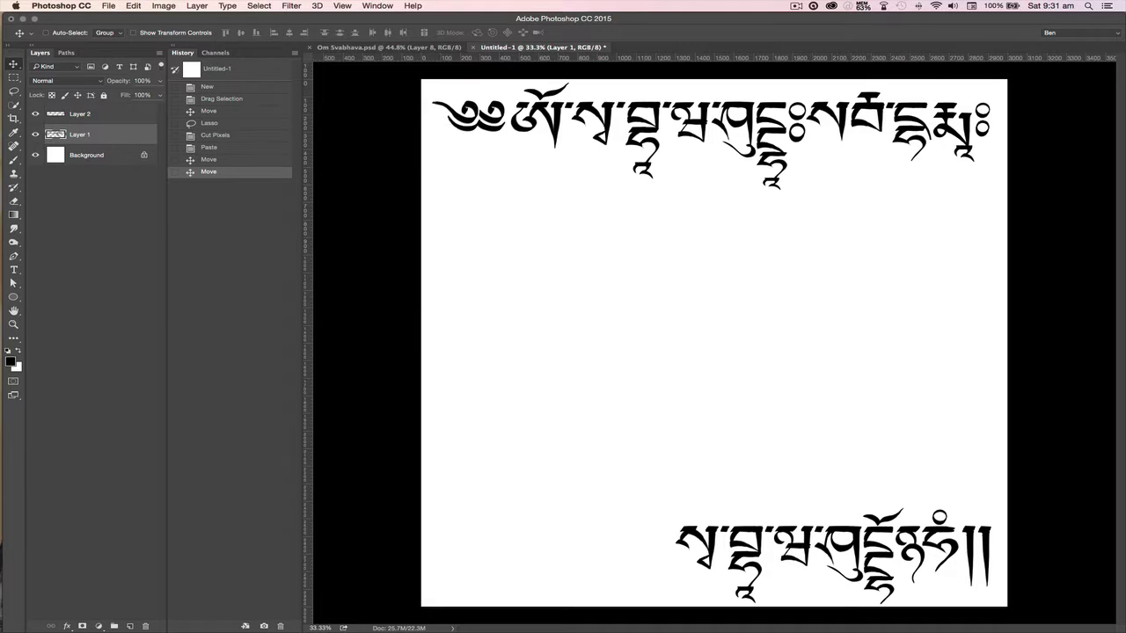
# Step: Add a vertical and a horizontal guide crossing at the centre of the canvas
pyautogui.click(342, 6)
pyautogui.click(352, 222)
pyautogui.moveTo(309, 296); pyautogui.dragTo(714, 340)
pyautogui.moveTo(658, 59); pyautogui.dragTo(611, 340)
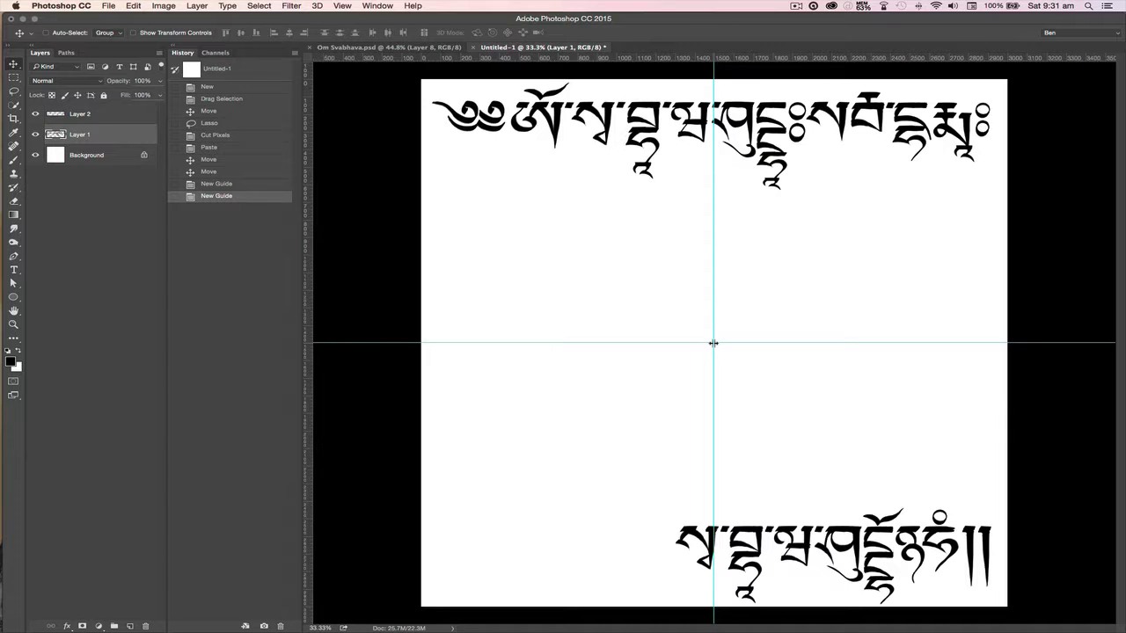
# Step: Float the Om Svabhava.psd window beside the new document and show its Ellipse 1 layer
pyautogui.click(13, 297)
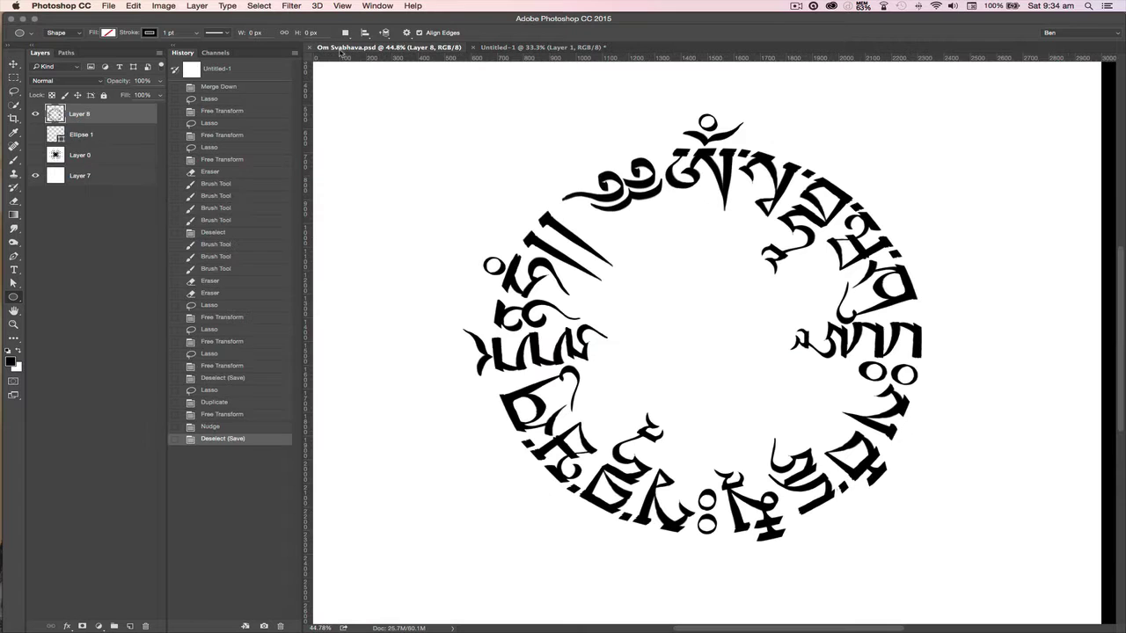
pyautogui.click(343, 47)
pyautogui.moveTo(370, 49); pyautogui.dragTo(387, 119)
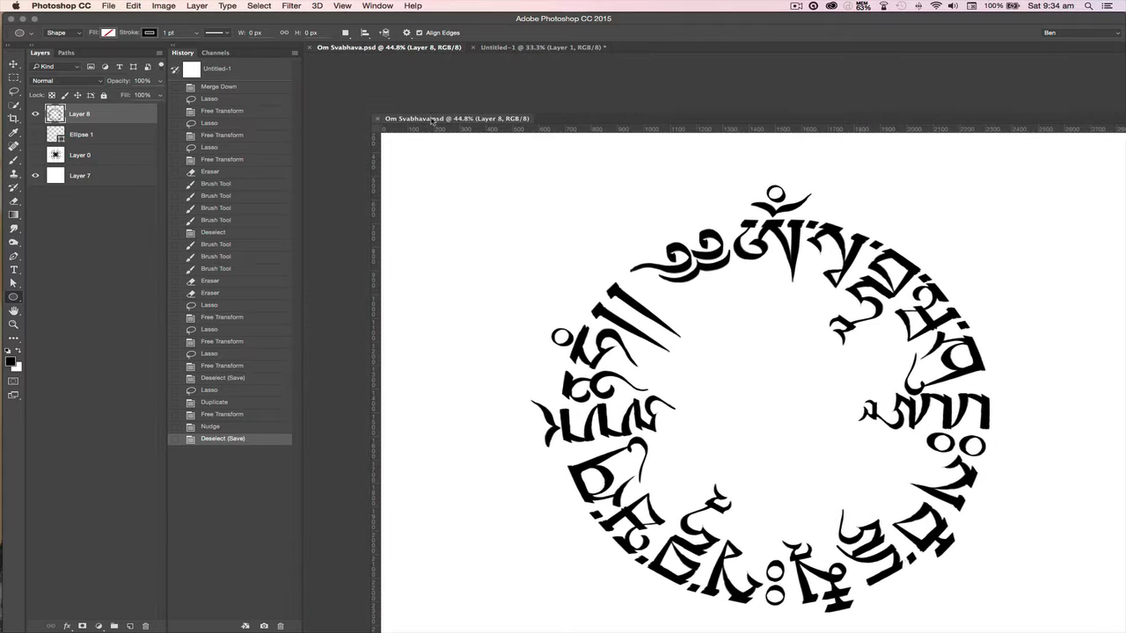
pyautogui.click(35, 134)
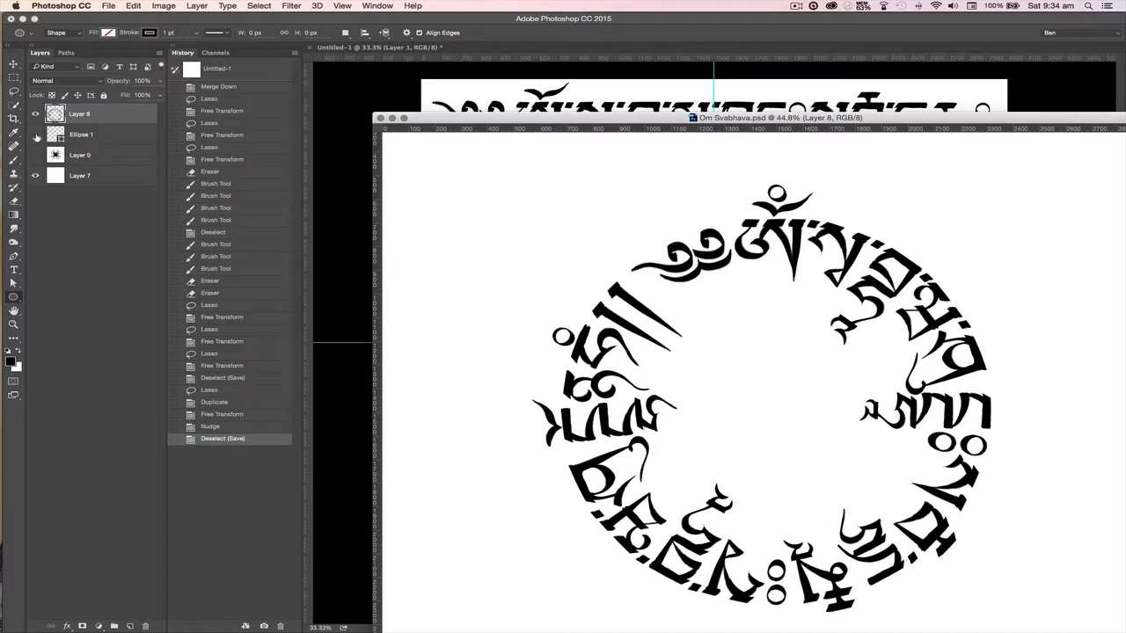
pyautogui.moveTo(528, 124); pyautogui.dragTo(753, 211)
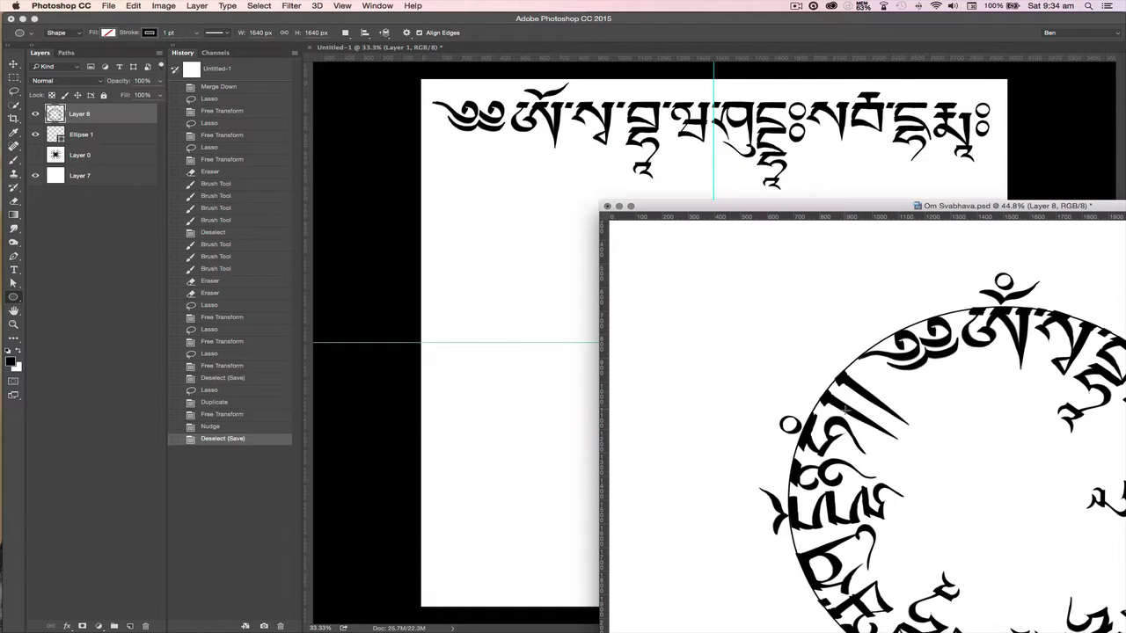
# Step: Copy the Ellipse 1 circle from Om Svabhava.psd into Untitled-1 and centre it on the crossing guides
pyautogui.press('v')
pyautogui.moveTo(839, 421); pyautogui.dragTo(508, 281)
pyautogui.hotkey('alt', '[')
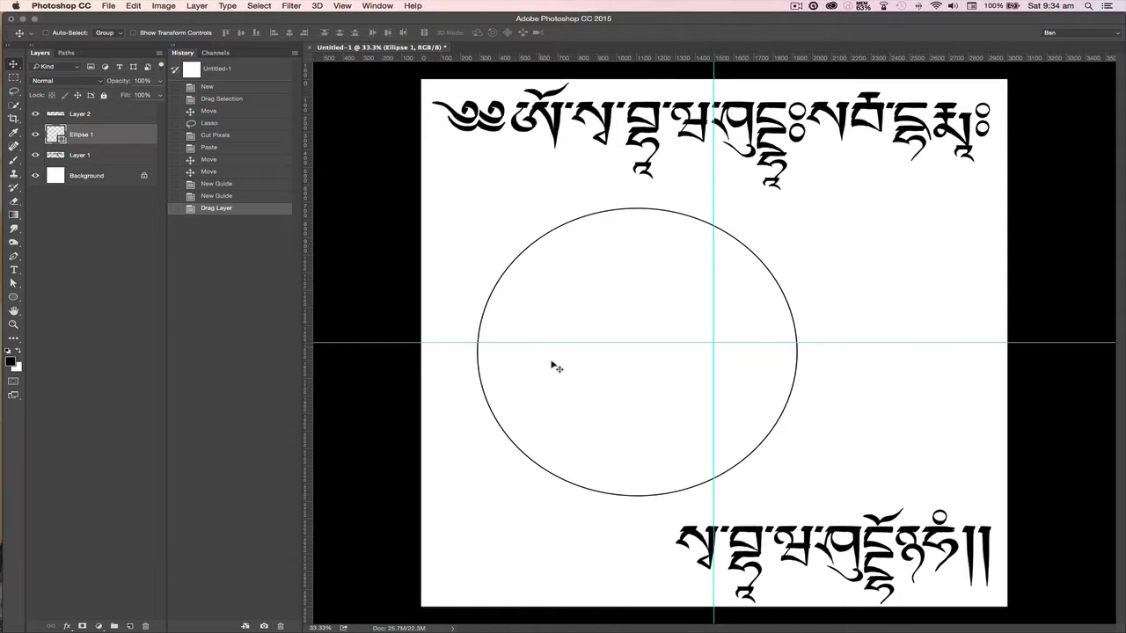
pyautogui.moveTo(508, 404); pyautogui.dragTo(580, 399)
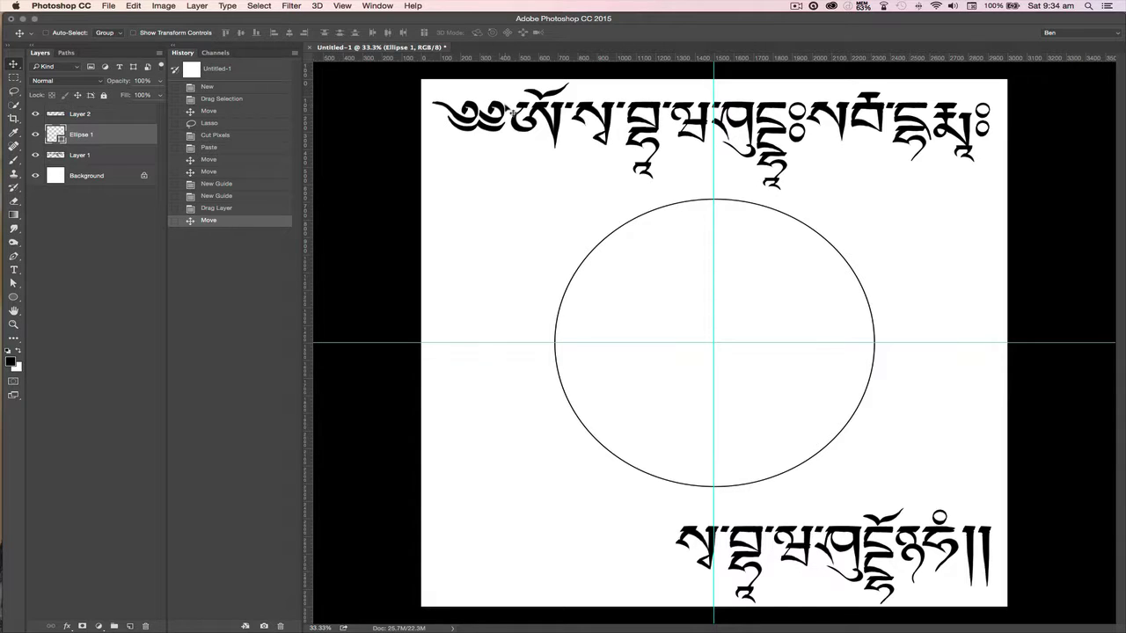
# Step: Lasso-select the Om syllable in the upper mantra line and adjust the selection outline around it
pyautogui.press('l')
pyautogui.moveTo(508, 124)
pyautogui.mouseDown()
pyautogui.moveTo(522, 85)
pyautogui.moveTo(559, 78)
pyautogui.moveTo(579, 83)
pyautogui.moveTo(564, 124)
pyautogui.mouseUp()
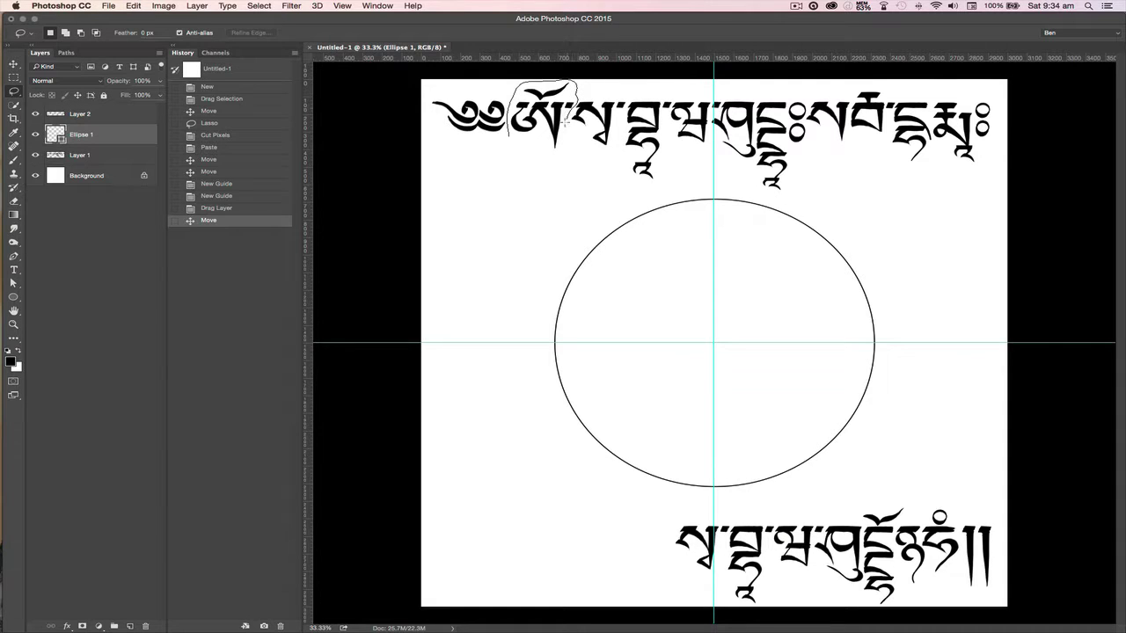
pyautogui.moveTo(529, 166); pyautogui.dragTo(514, 142)
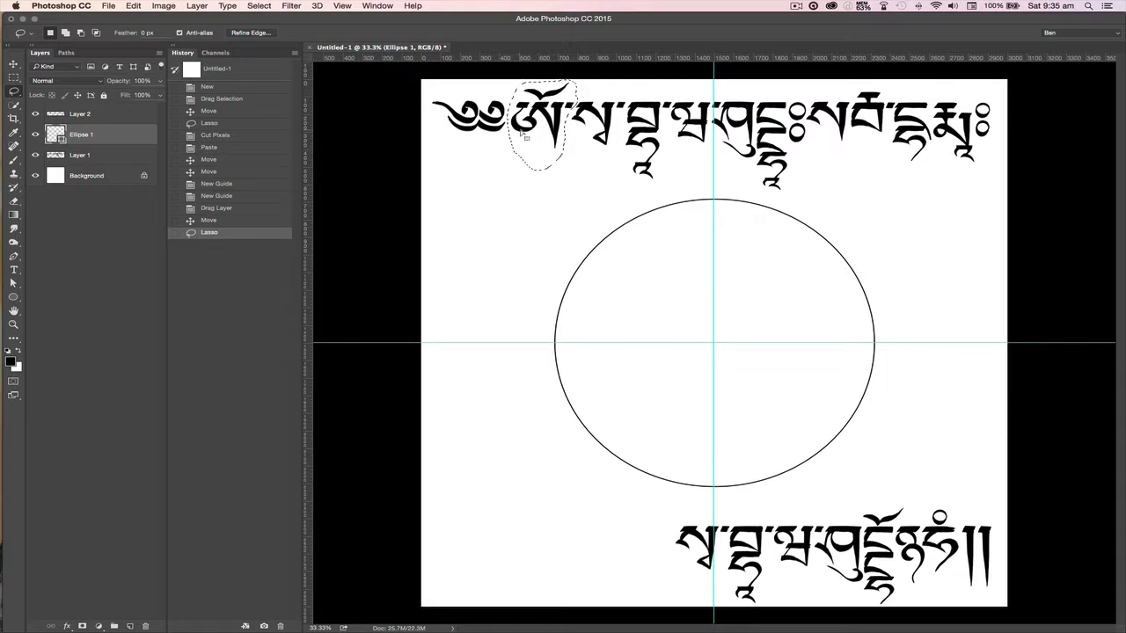
pyautogui.moveTo(521, 132); pyautogui.dragTo(519, 134)
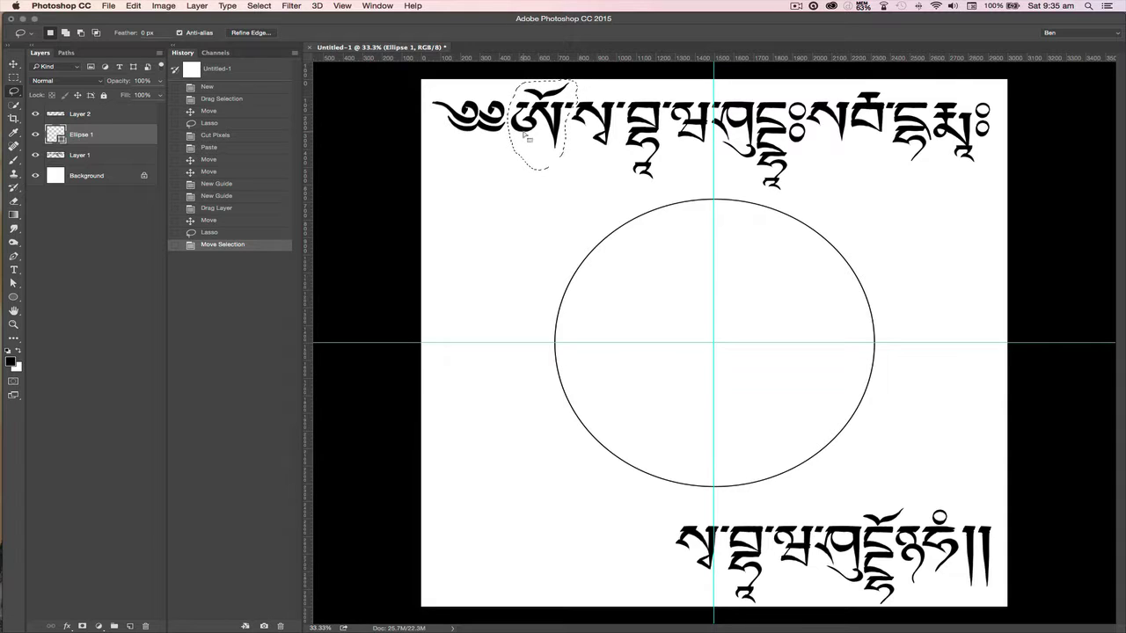
# Step: Move Layer 2 below Ellipse 1 and merge it down into Layer 1
pyautogui.click(98, 157)
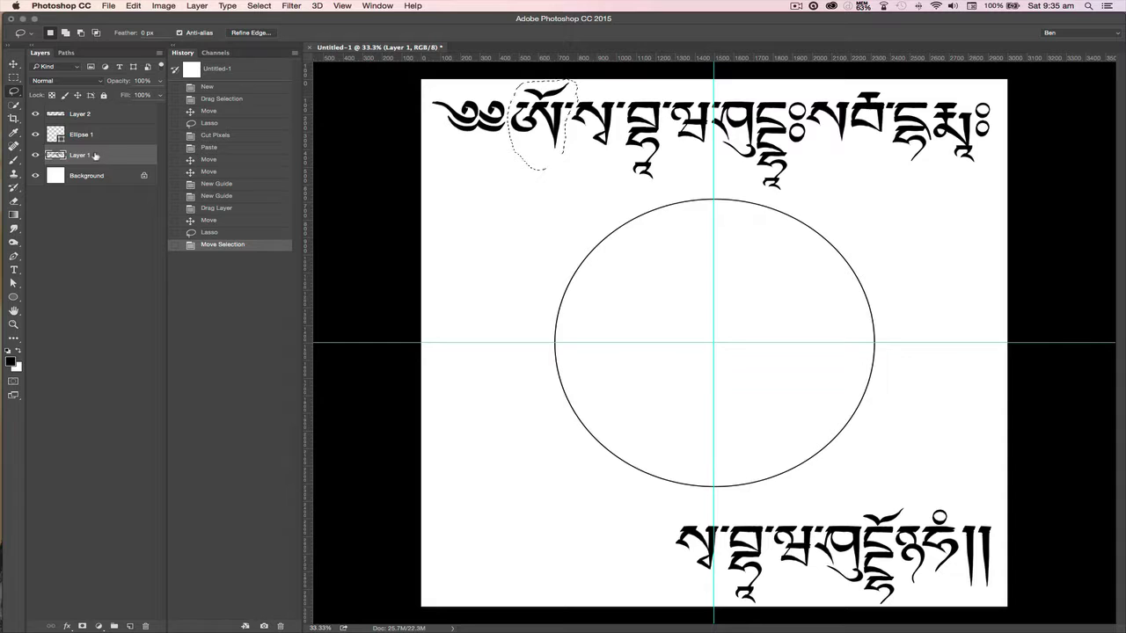
pyautogui.click(36, 115)
pyautogui.click(36, 115)
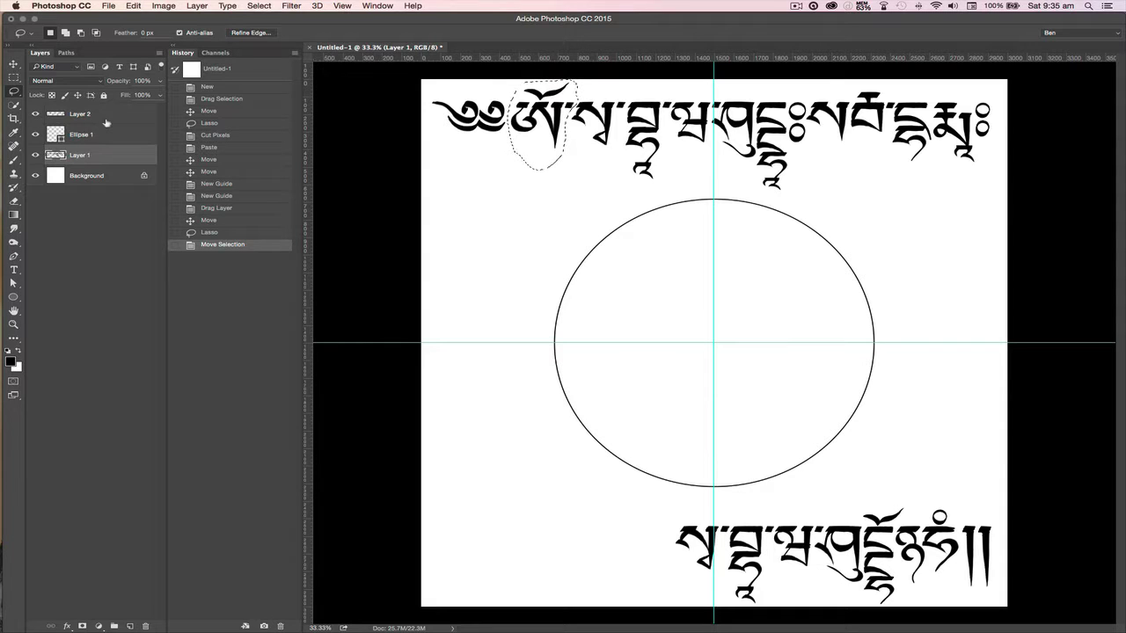
pyautogui.click(99, 117)
pyautogui.moveTo(99, 117); pyautogui.dragTo(81, 141)
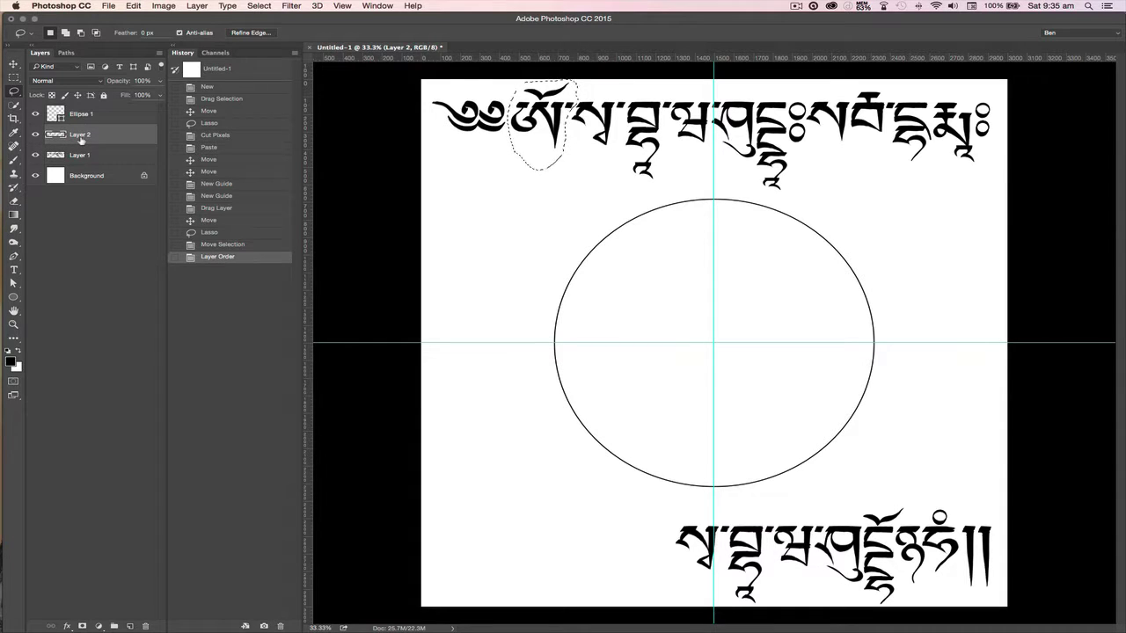
pyautogui.press('super+e')
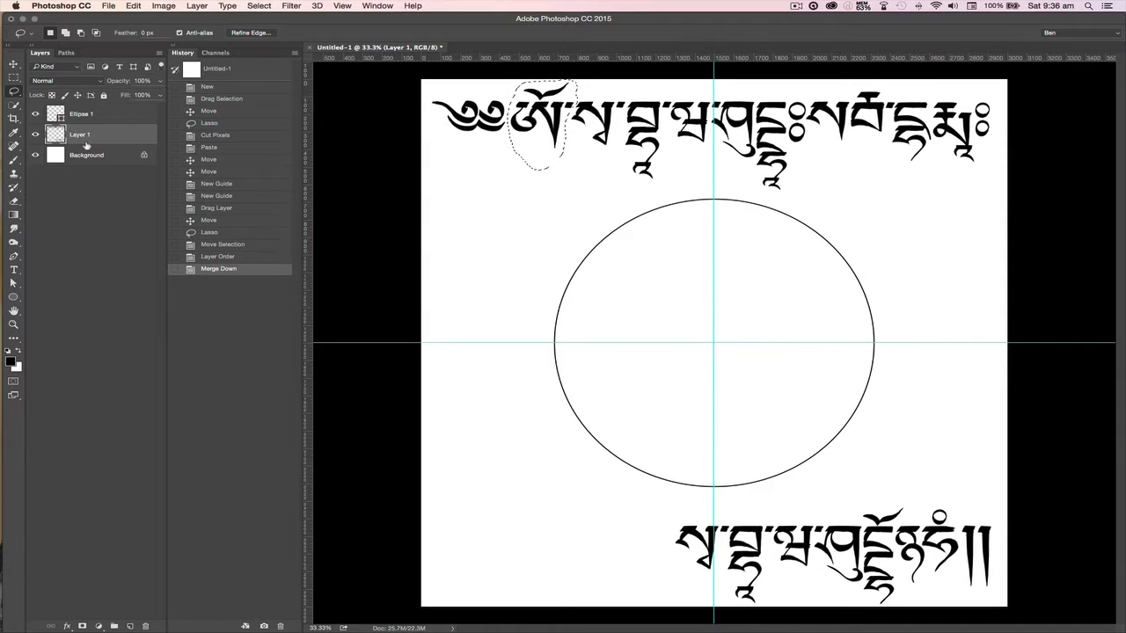
# Step: Move the selected Om syllable to the crest of the circle, centred on the vertical guide
pyautogui.press('super+t')
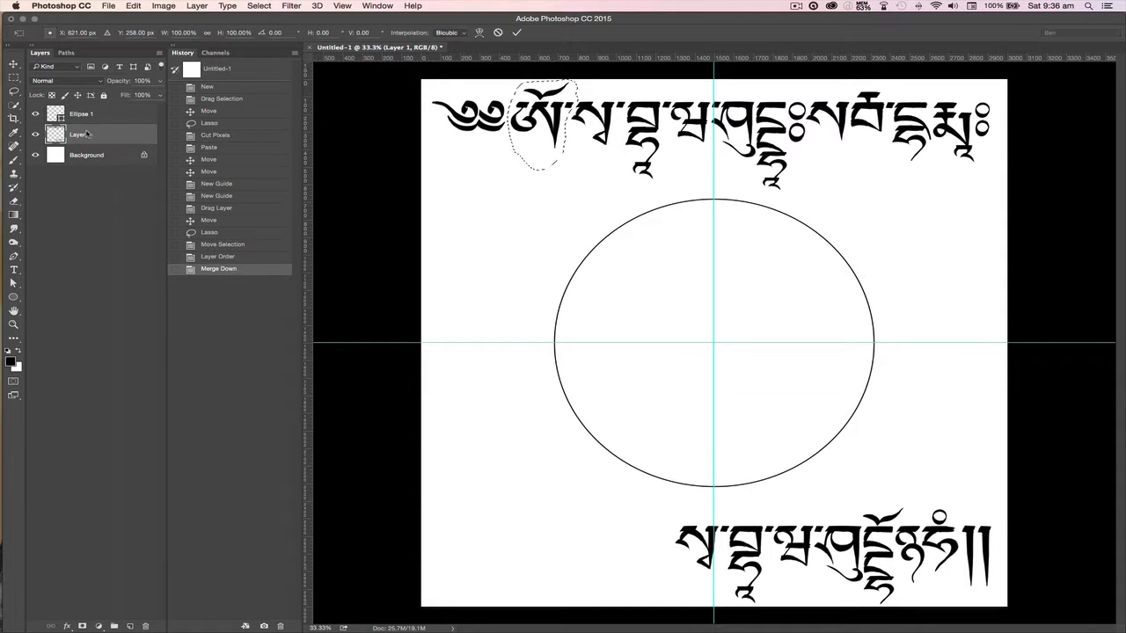
pyautogui.moveTo(542, 124)
pyautogui.mouseDown()
pyautogui.moveTo(553, 172)
pyautogui.moveTo(712, 241)
pyautogui.moveTo(715, 220)
pyautogui.mouseUp()
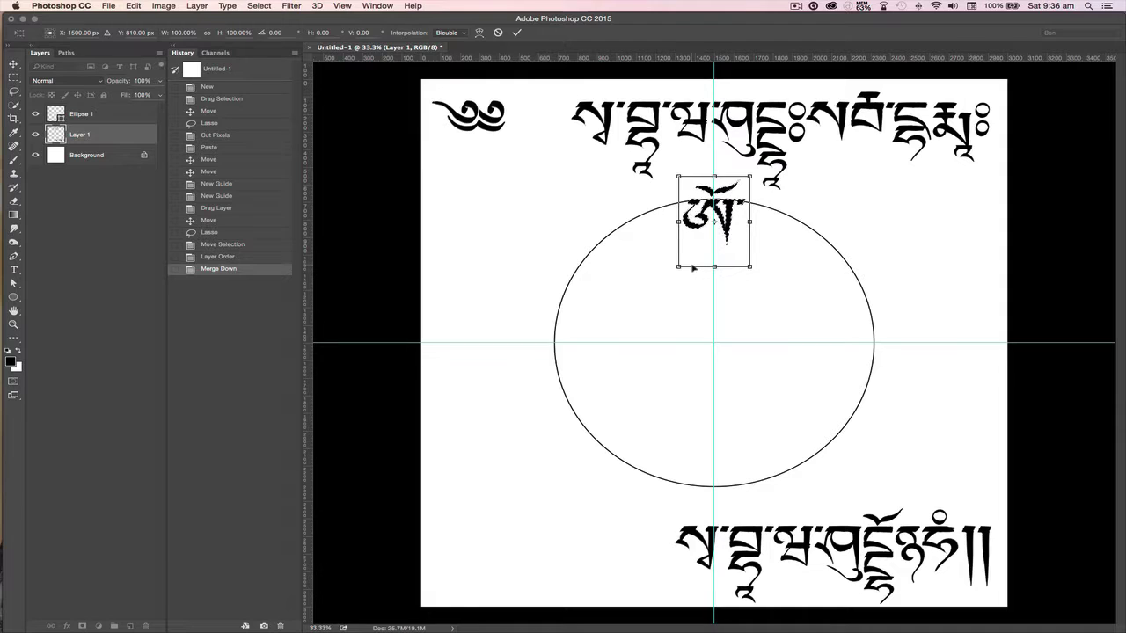
pyautogui.press('Return')
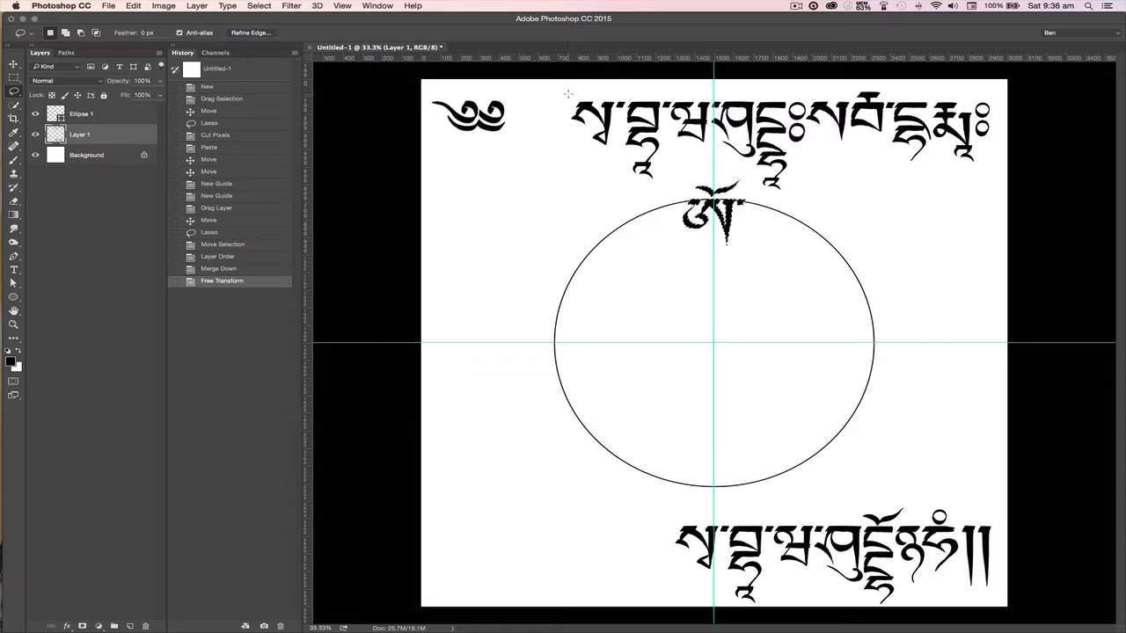
# Step: Lasso the mantra's second syllable, rotate it about 21° and place it against the circle directly after Om
pyautogui.moveTo(569, 92)
pyautogui.mouseDown()
pyautogui.moveTo(629, 98)
pyautogui.moveTo(614, 159)
pyautogui.moveTo(585, 161)
pyautogui.moveTo(559, 124)
pyautogui.moveTo(567, 95)
pyautogui.mouseUp()
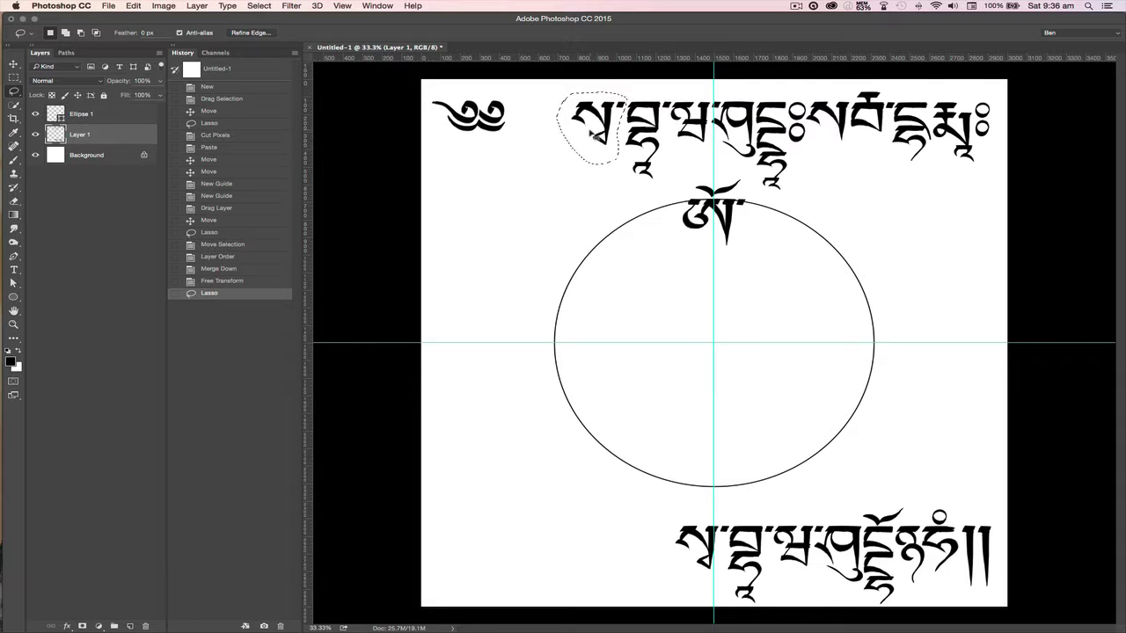
pyautogui.hotkey('ctrl', 't')
pyautogui.moveTo(622, 128)
pyautogui.mouseDown()
pyautogui.moveTo(648, 171)
pyautogui.moveTo(781, 251)
pyautogui.moveTo(789, 242)
pyautogui.mouseUp()
pyautogui.moveTo(721, 310); pyautogui.dragTo(691, 280)
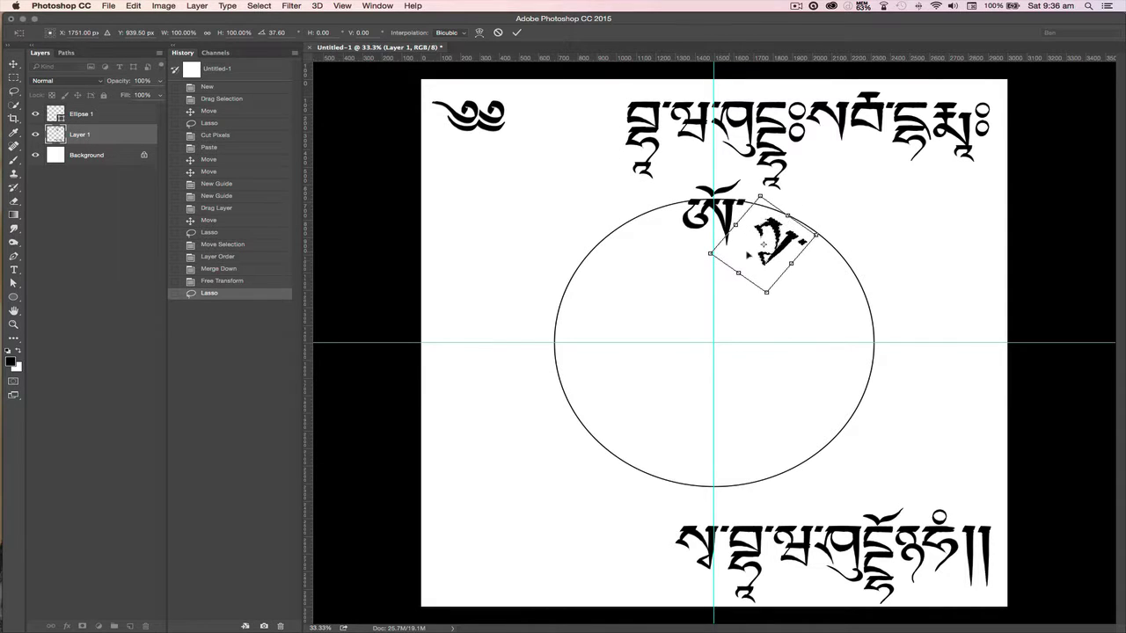
pyautogui.moveTo(767, 255); pyautogui.dragTo(752, 243)
pyautogui.moveTo(773, 305); pyautogui.dragTo(754, 231)
pyautogui.moveTo(768, 293); pyautogui.dragTo(772, 290)
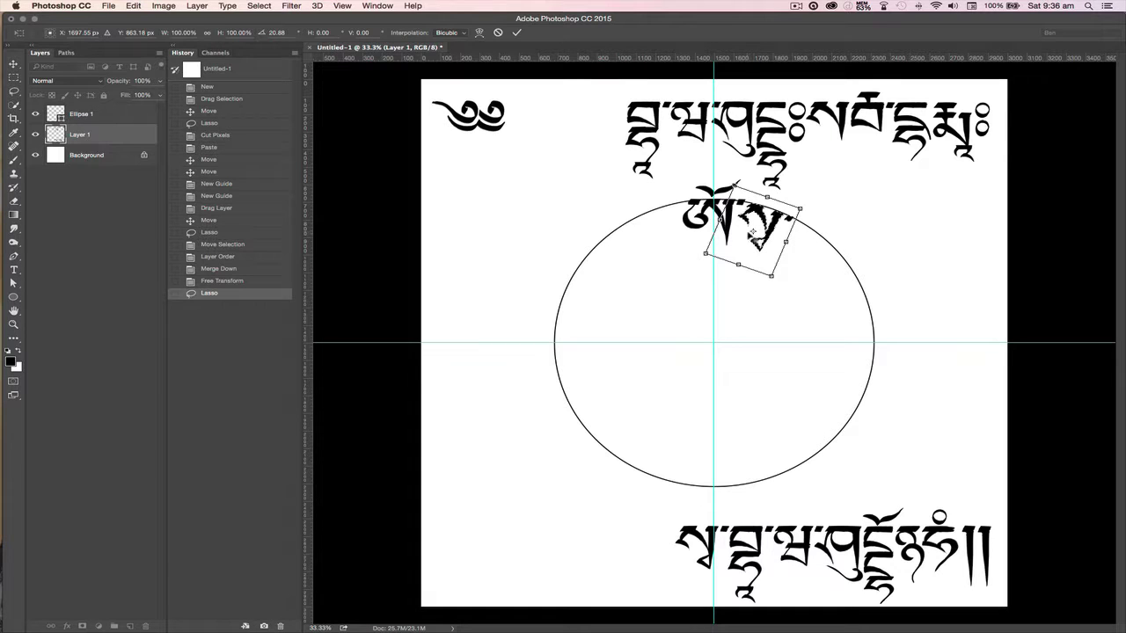
pyautogui.press('Return')
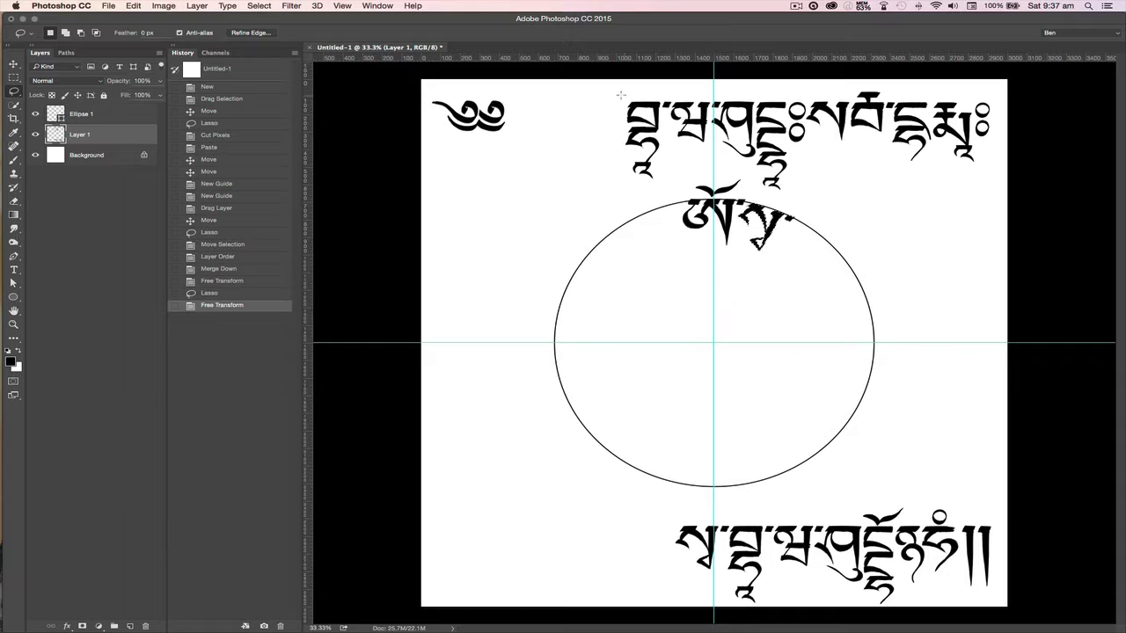
# Step: Lasso the third syllable, rotate it about 37° and fit it along the circle's inner edge after the second syllable
pyautogui.moveTo(619, 96)
pyautogui.mouseDown()
pyautogui.moveTo(674, 95)
pyautogui.moveTo(664, 94)
pyautogui.moveTo(668, 161)
pyautogui.moveTo(645, 192)
pyautogui.moveTo(602, 124)
pyautogui.mouseUp()
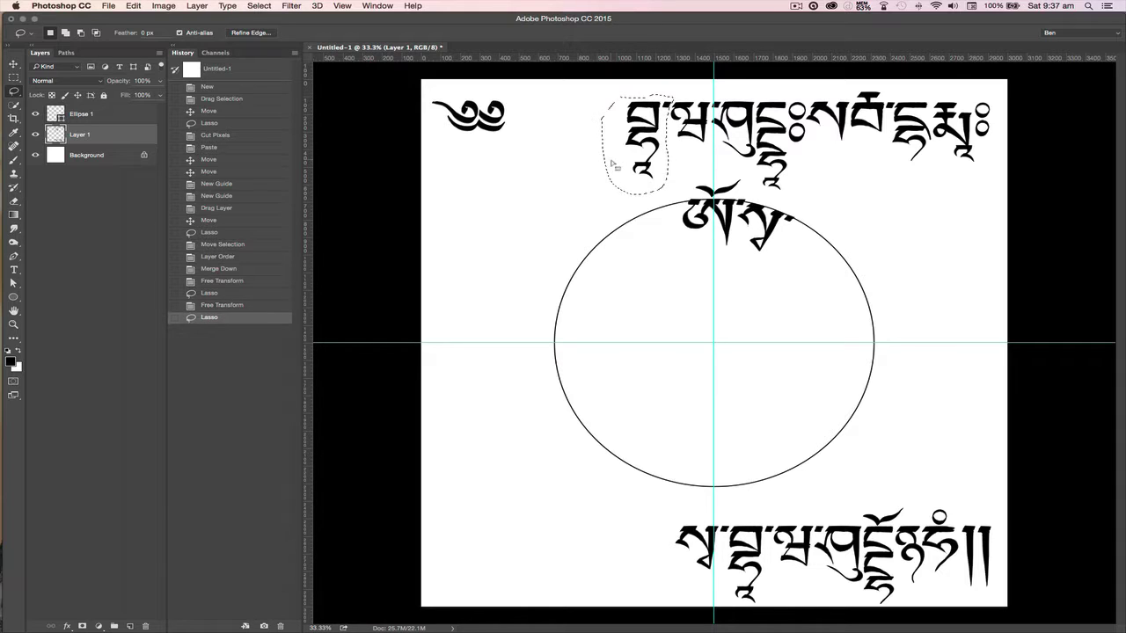
pyautogui.hotkey('ctrl', 't')
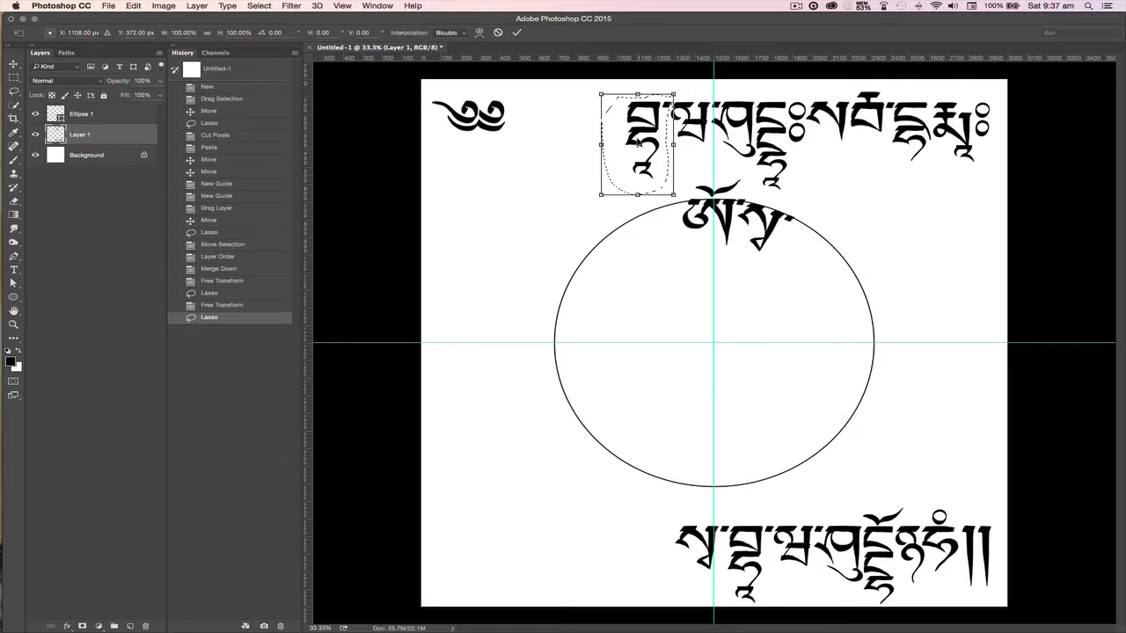
pyautogui.moveTo(647, 147); pyautogui.dragTo(788, 275)
pyautogui.moveTo(748, 335); pyautogui.dragTo(714, 296)
pyautogui.moveTo(778, 317); pyautogui.dragTo(766, 305)
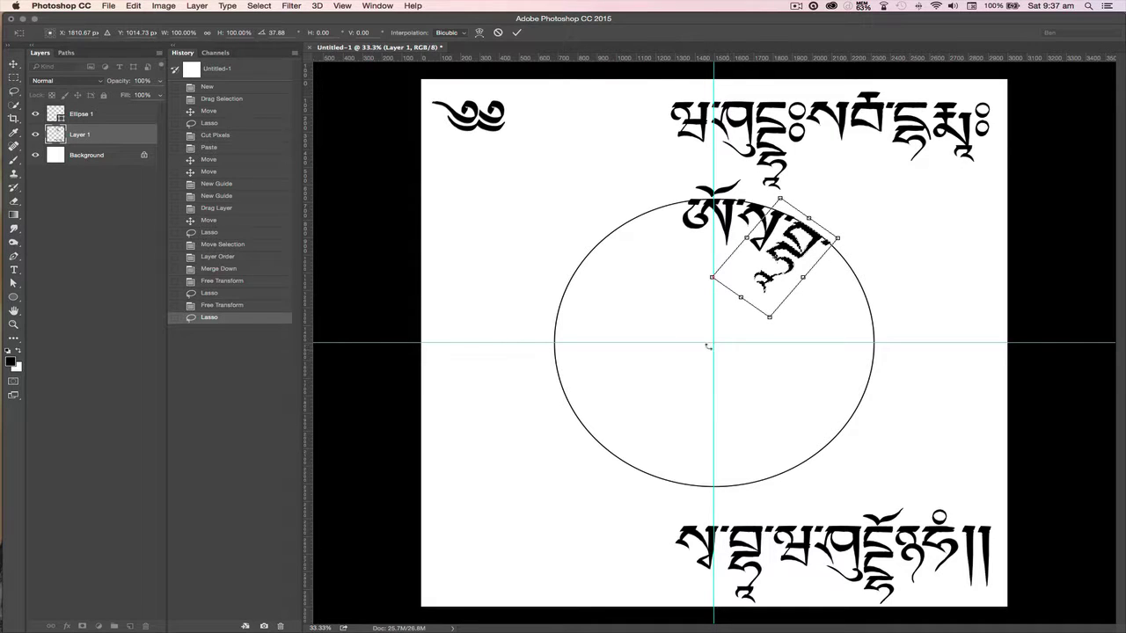
pyautogui.moveTo(719, 371); pyautogui.dragTo(723, 373)
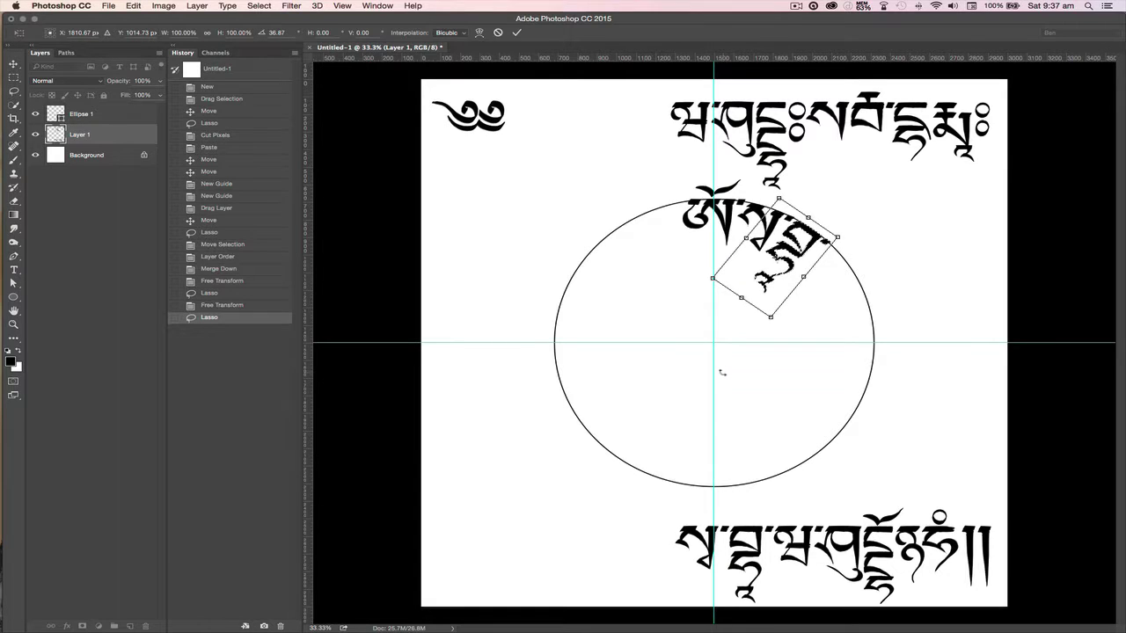
pyautogui.press('Right')
pyautogui.press('Down')
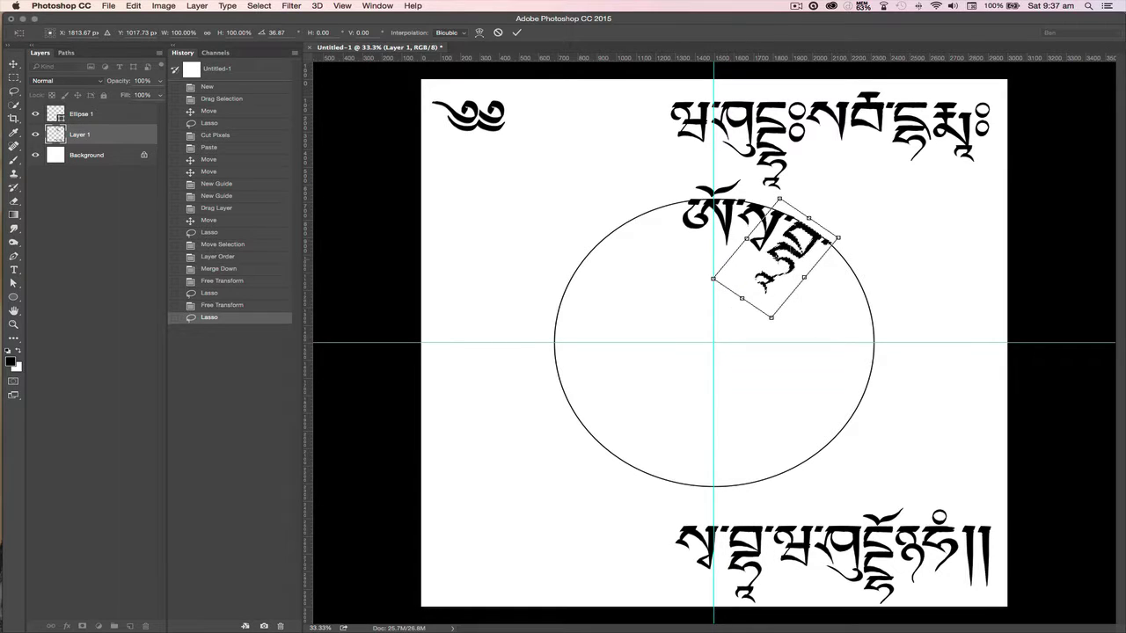
pyautogui.press('Return')
# Step: Lasso the fourth syllable, rotate it about 56° and place it on the circle after the third syllable
pyautogui.moveTo(658, 91)
pyautogui.mouseDown()
pyautogui.moveTo(723, 91)
pyautogui.moveTo(723, 104)
pyautogui.moveTo(709, 126)
pyautogui.moveTo(664, 141)
pyautogui.moveTo(653, 103)
pyautogui.mouseUp()
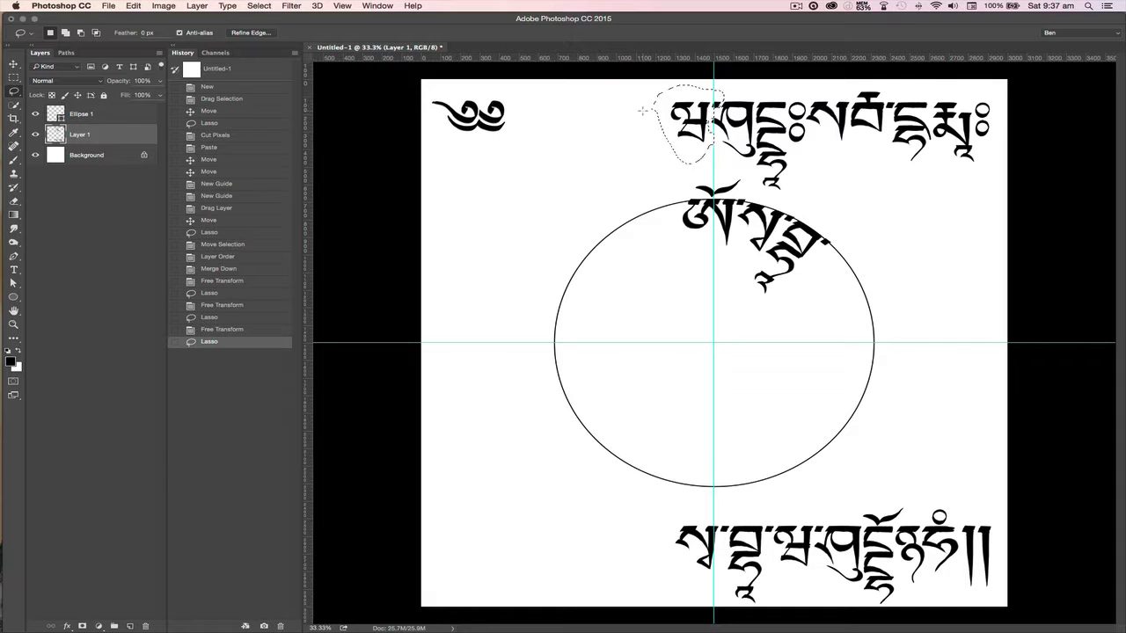
pyautogui.hotkey('ctrl', 't')
pyautogui.moveTo(685, 144)
pyautogui.mouseDown()
pyautogui.moveTo(798, 310)
pyautogui.moveTo(746, 262)
pyautogui.mouseUp()
pyautogui.moveTo(852, 273); pyautogui.dragTo(845, 260)
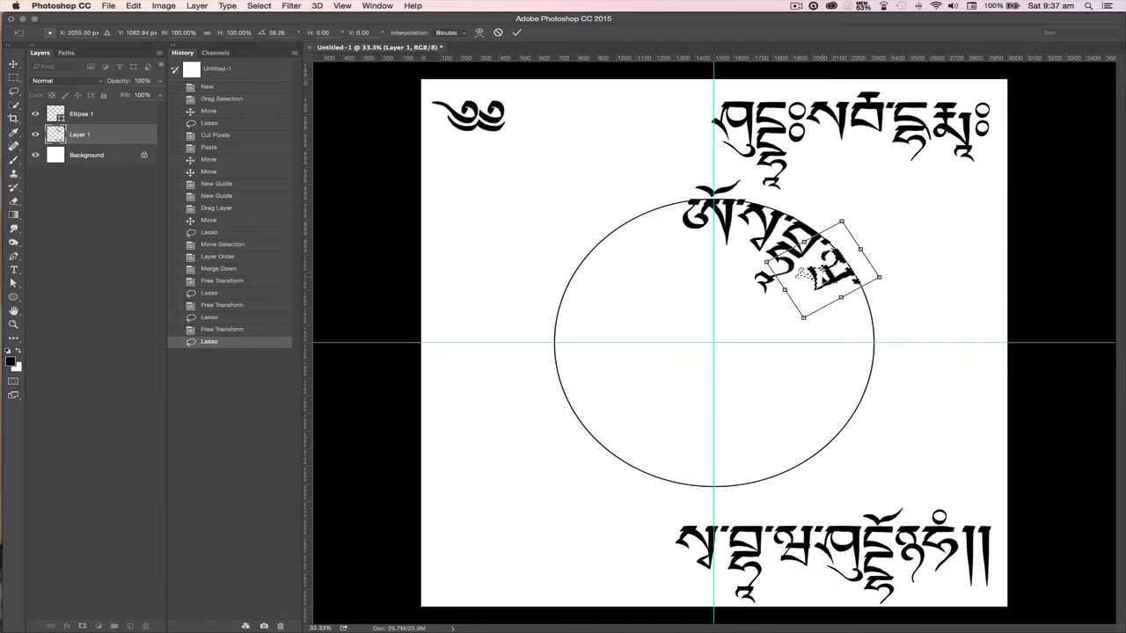
pyautogui.moveTo(786, 370); pyautogui.dragTo(786, 378)
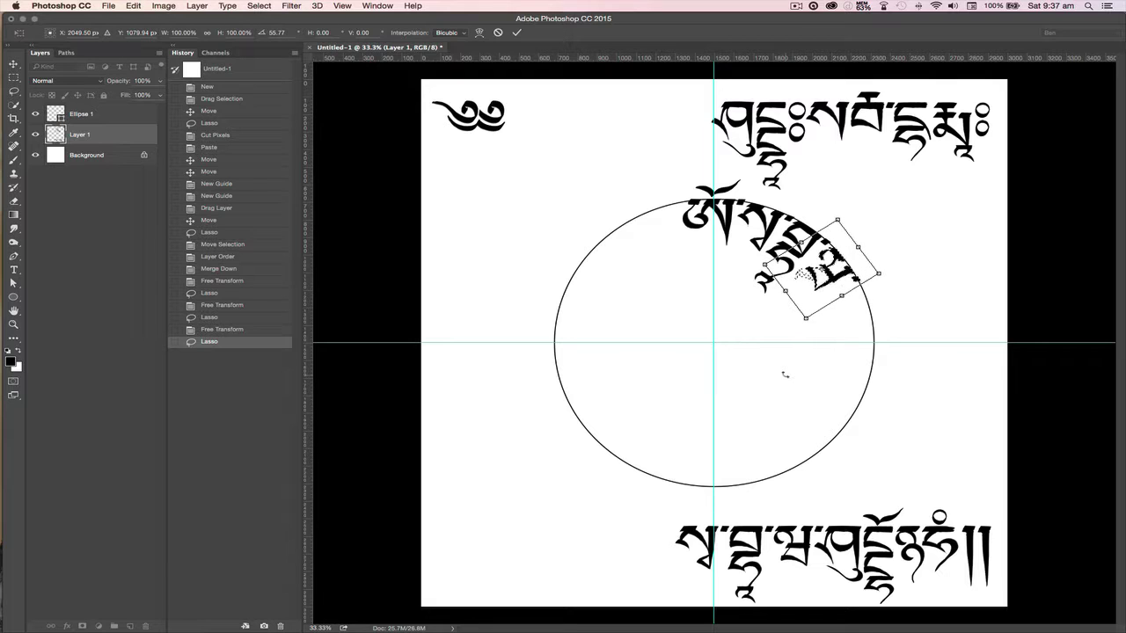
pyautogui.press('Return')
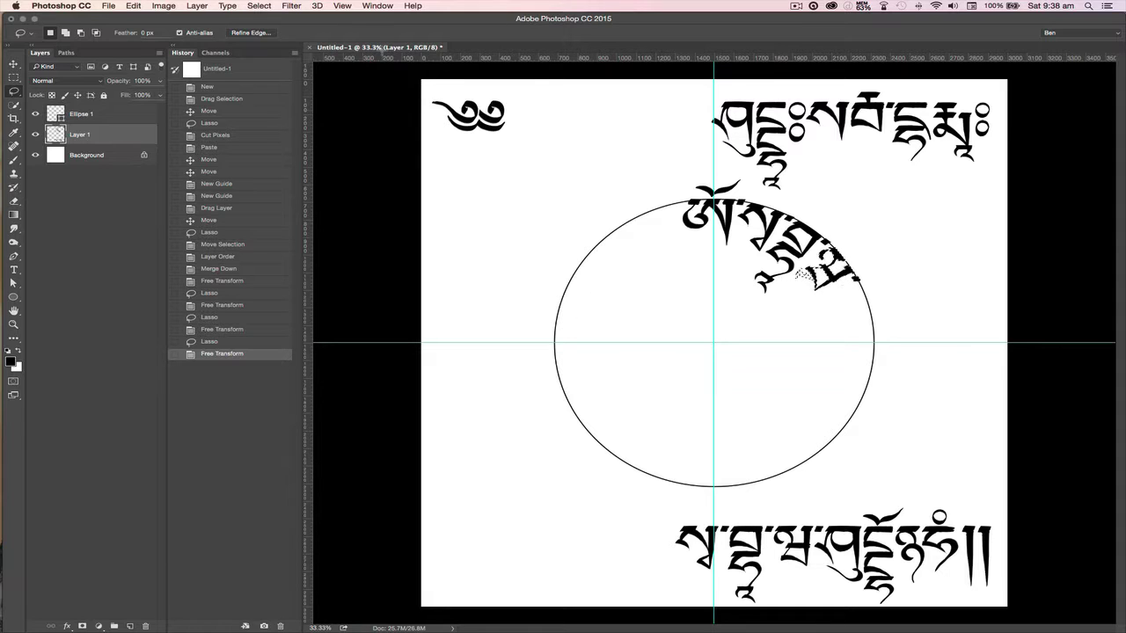
# Step: Turn off snapping, then lasso the fifth syllable, rotate it about 77° and move it onto the circle after the fourth
pyautogui.click(342, 7)
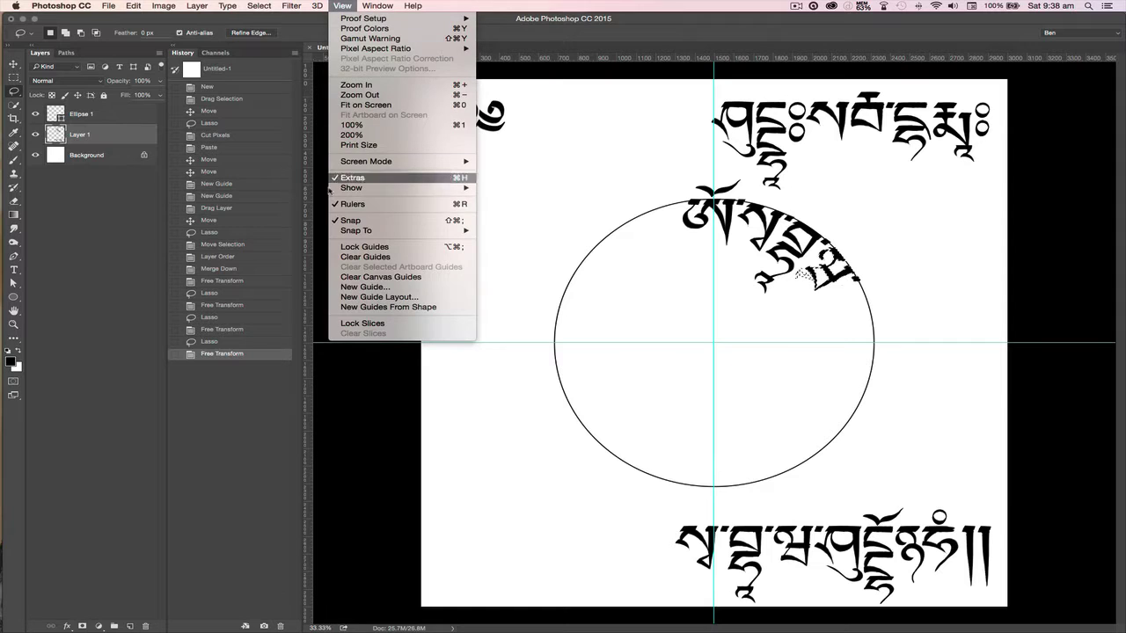
pyautogui.click(348, 221)
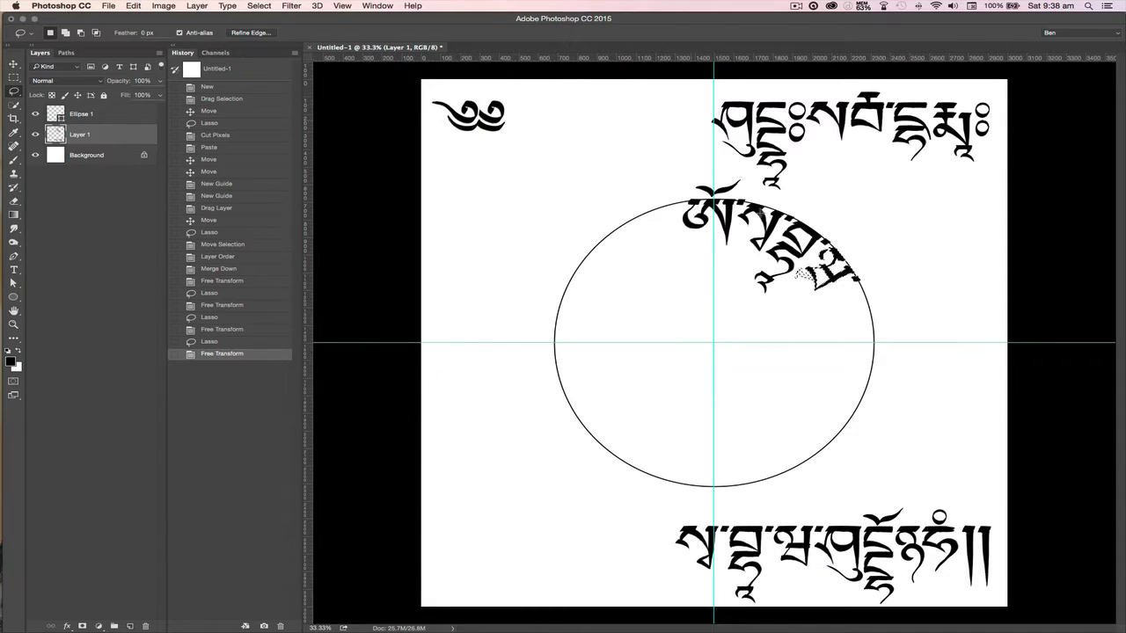
pyautogui.moveTo(700, 93)
pyautogui.mouseDown()
pyautogui.moveTo(756, 95)
pyautogui.moveTo(756, 152)
pyautogui.moveTo(738, 169)
pyautogui.moveTo(711, 151)
pyautogui.moveTo(686, 85)
pyautogui.mouseUp()
pyautogui.press('super+t')
pyautogui.moveTo(746, 161); pyautogui.dragTo(853, 319)
pyautogui.moveTo(780, 387); pyautogui.dragTo(785, 290)
pyautogui.moveTo(830, 361); pyautogui.dragTo(828, 328)
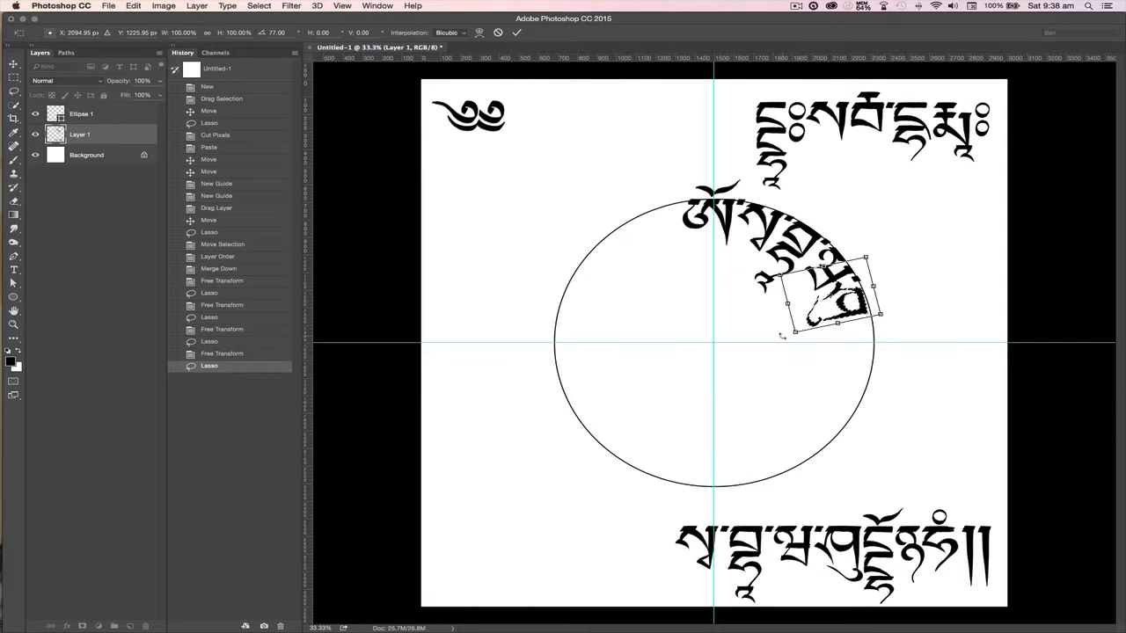
# Step: Hide the guides, reduce the fifth syllable's rotation to about 69° and nudge it into line with the circle
pyautogui.press('super+semicolon')
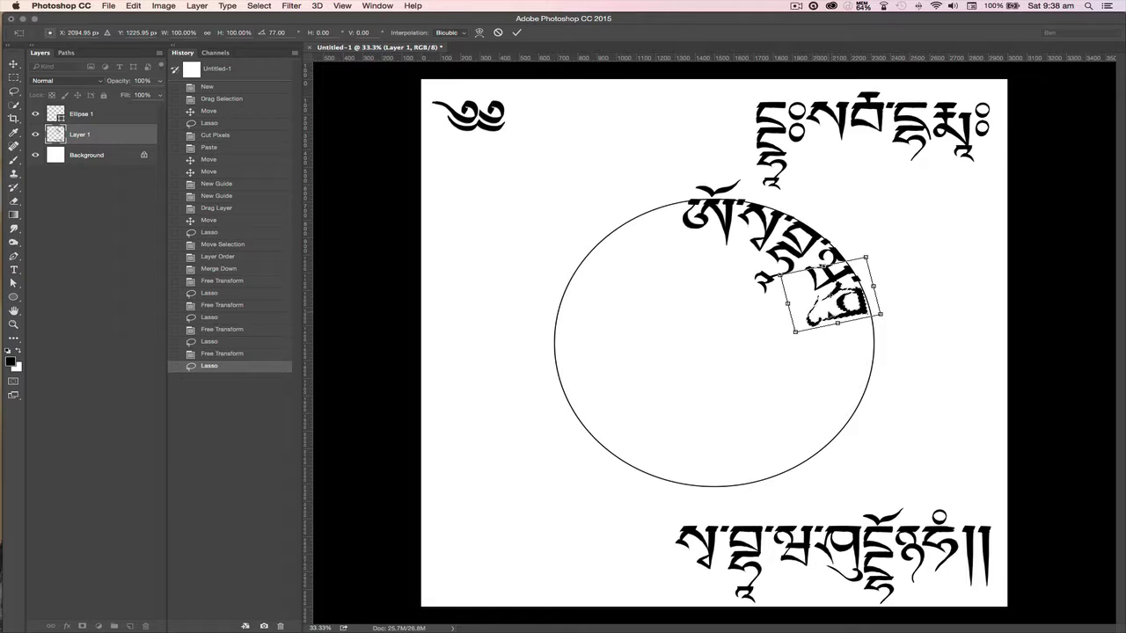
pyautogui.moveTo(805, 306); pyautogui.dragTo(776, 345)
pyautogui.press('Left')
pyautogui.press('Down')
pyautogui.press('Up')
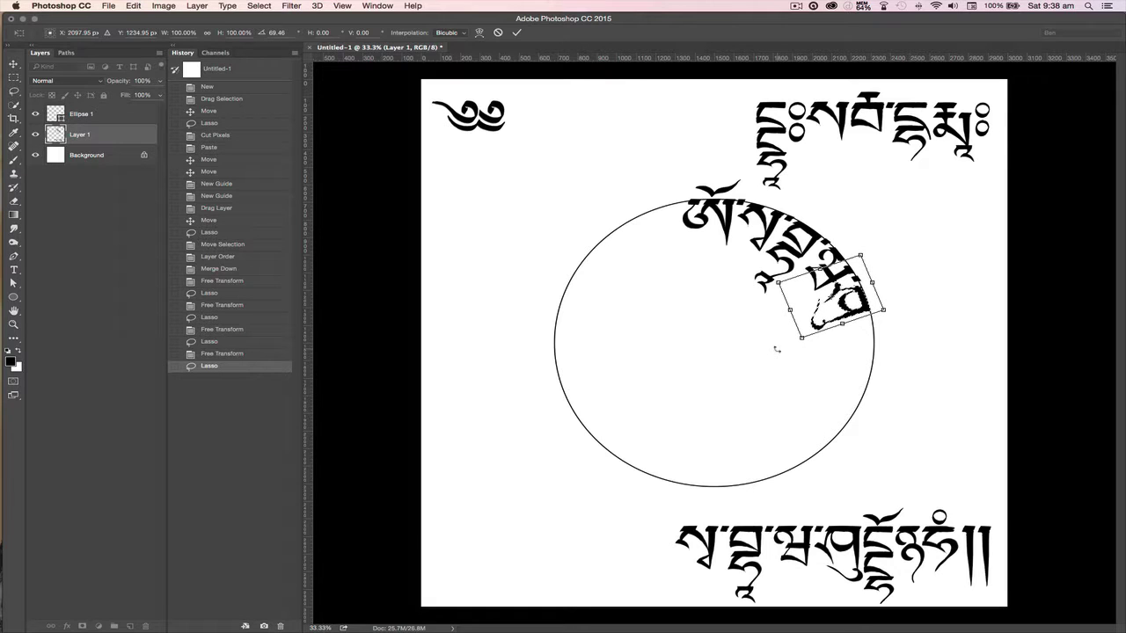
pyautogui.press('Down')
pyautogui.press('Down')
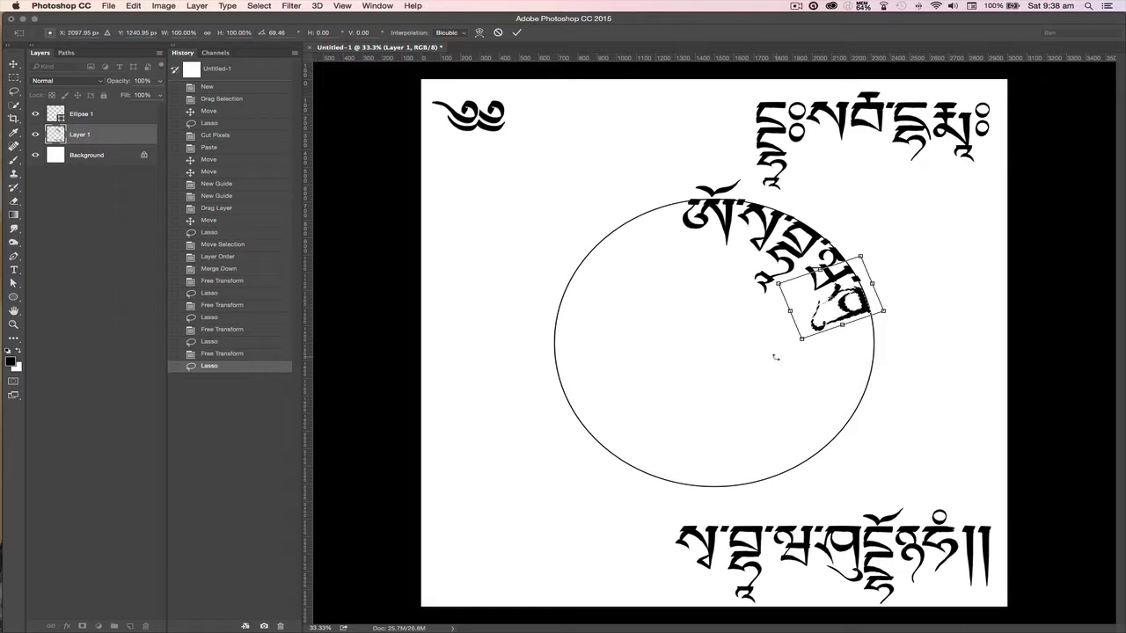
pyautogui.moveTo(773, 355); pyautogui.dragTo(765, 351)
pyautogui.press('Up')
pyautogui.press('Right')
pyautogui.press('Return')
# Step: Lasso the tall sixth syllable, move it onto the circle below the fifth and rotate it about 83°
pyautogui.moveTo(744, 92)
pyautogui.mouseDown()
pyautogui.moveTo(810, 98)
pyautogui.moveTo(789, 94)
pyautogui.moveTo(806, 99)
pyautogui.moveTo(790, 200)
pyautogui.moveTo(761, 192)
pyautogui.moveTo(739, 97)
pyautogui.mouseUp()
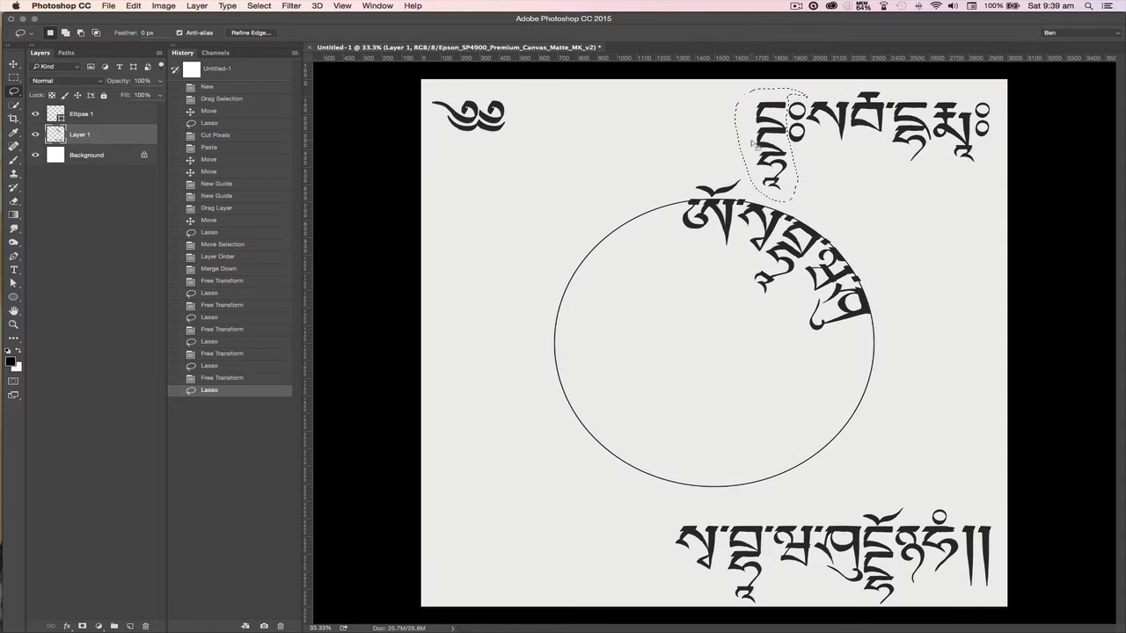
pyautogui.press('super+y')
pyautogui.press('super+y')
pyautogui.press('super+t')
pyautogui.moveTo(769, 147)
pyautogui.mouseDown()
pyautogui.moveTo(827, 318)
pyautogui.moveTo(818, 362)
pyautogui.mouseUp()
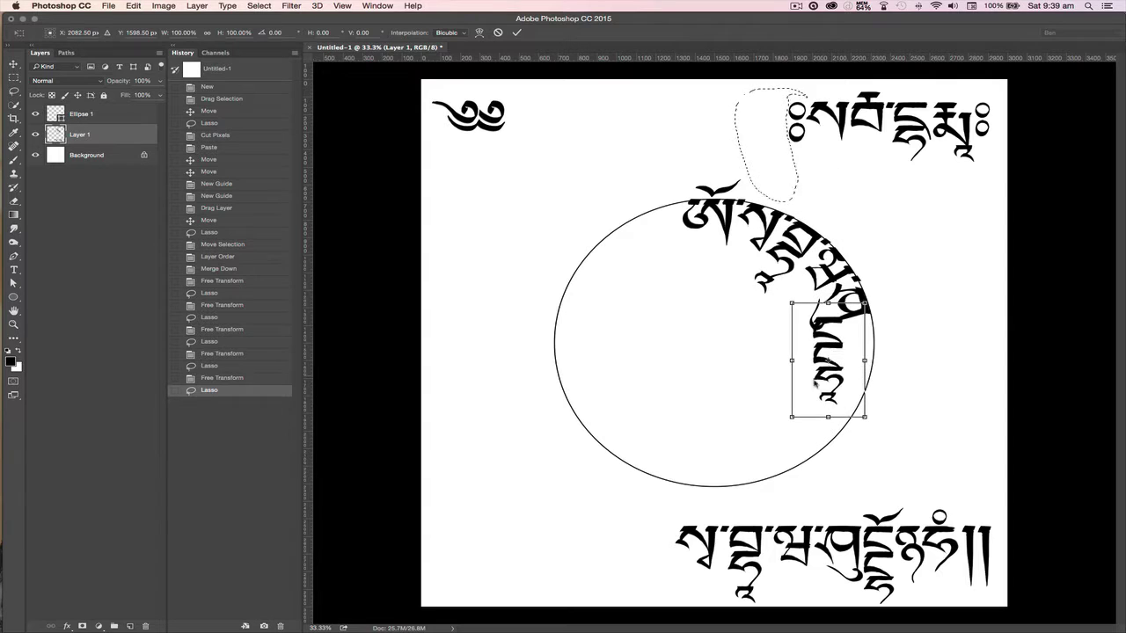
pyautogui.moveTo(747, 390); pyautogui.dragTo(762, 291)
pyautogui.moveTo(862, 356); pyautogui.dragTo(845, 327)
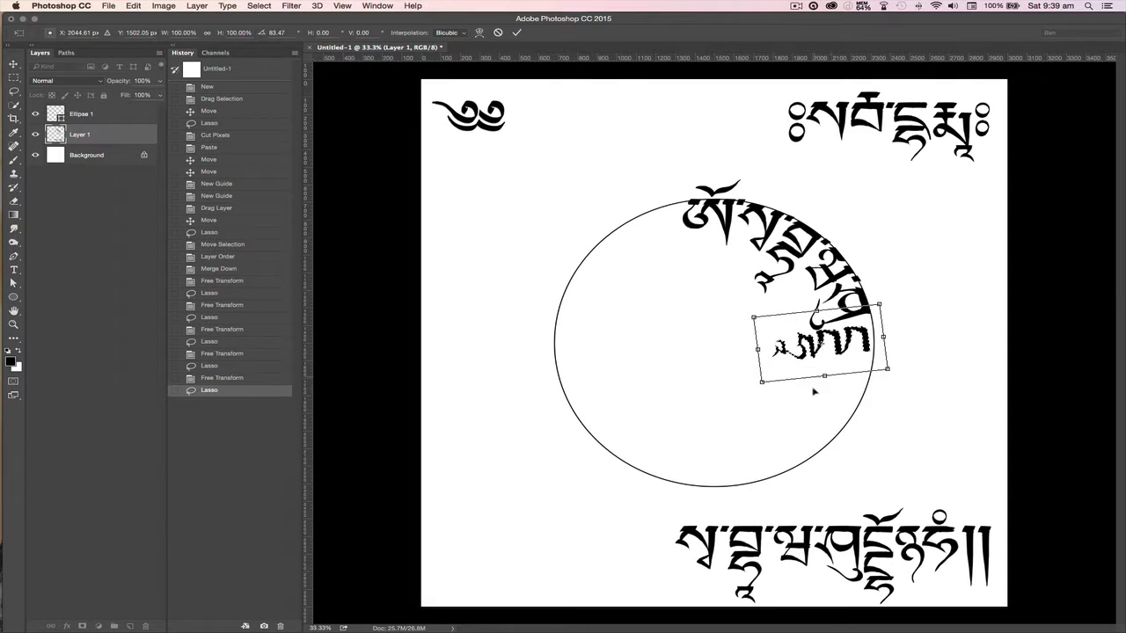
# Step: Refine the sixth syllable's rotation to about 89.5° and nudge it into position against the circle's edge
pyautogui.moveTo(818, 367); pyautogui.dragTo(819, 371)
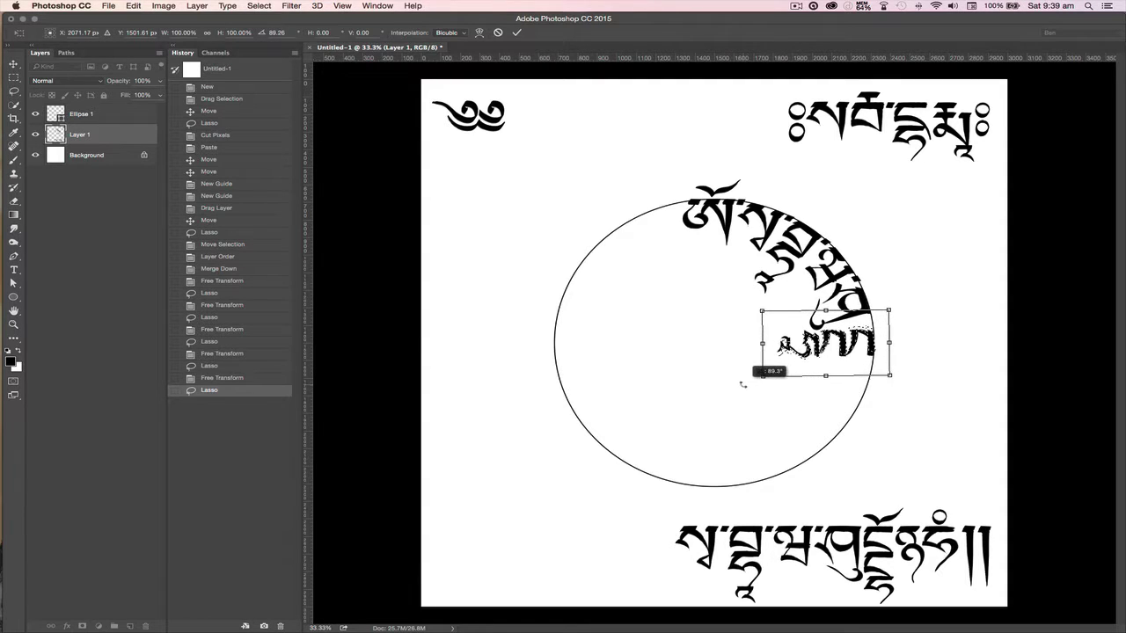
pyautogui.moveTo(783, 346); pyautogui.dragTo(780, 341)
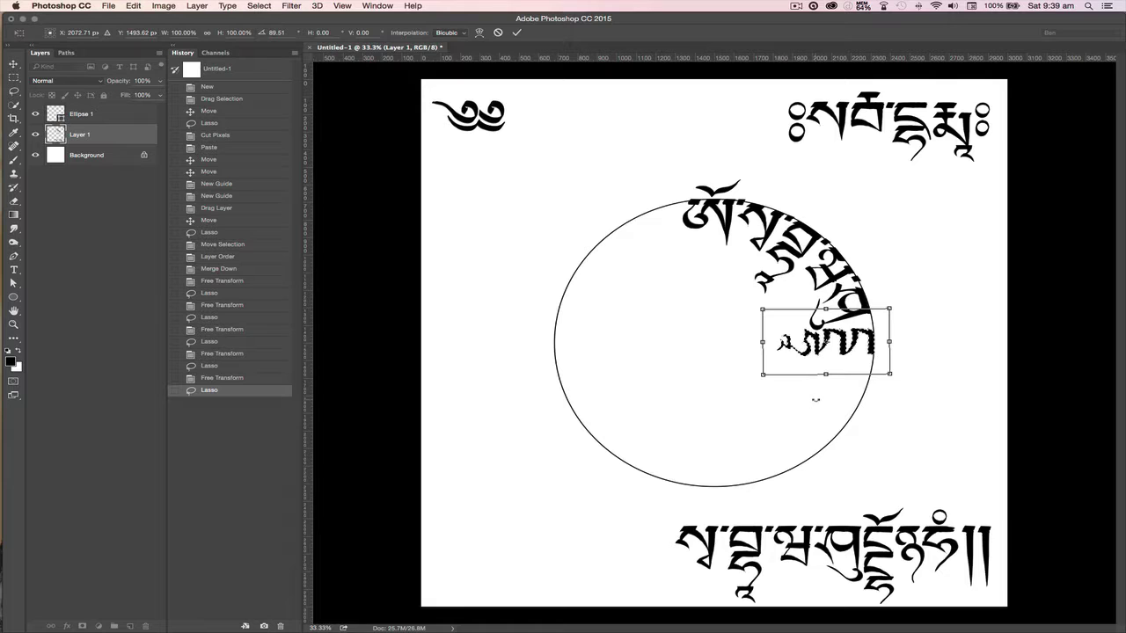
pyautogui.press('Down')
pyautogui.press('Down')
pyautogui.press('Down')
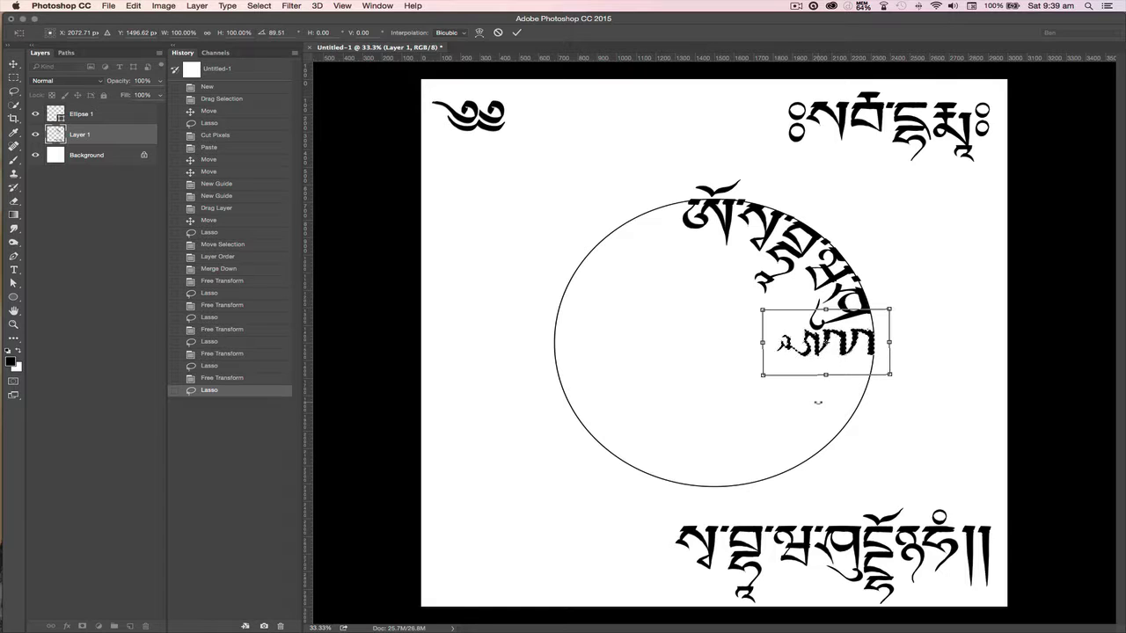
pyautogui.press('Return')
# Step: Lasso the two-ring mark at the start of the upper line, rotate it about 95° and place it beneath the sixth syllable
pyautogui.moveTo(782, 102)
pyautogui.mouseDown()
pyautogui.moveTo(802, 92)
pyautogui.moveTo(810, 109)
pyautogui.moveTo(781, 100)
pyautogui.moveTo(807, 96)
pyautogui.moveTo(810, 110)
pyautogui.moveTo(791, 156)
pyautogui.moveTo(779, 153)
pyautogui.mouseUp()
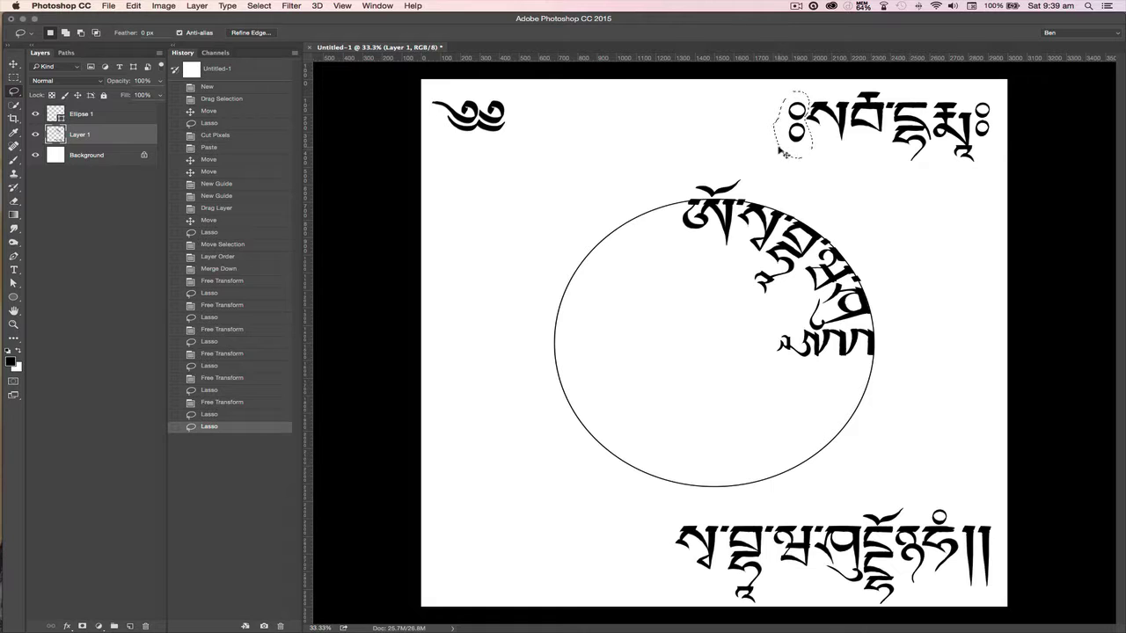
pyautogui.hotkey('ctrl', 't')
pyautogui.moveTo(801, 112)
pyautogui.mouseDown()
pyautogui.moveTo(844, 295)
pyautogui.moveTo(846, 372)
pyautogui.mouseUp()
pyautogui.moveTo(784, 421); pyautogui.dragTo(782, 306)
pyautogui.moveTo(829, 368); pyautogui.dragTo(800, 392)
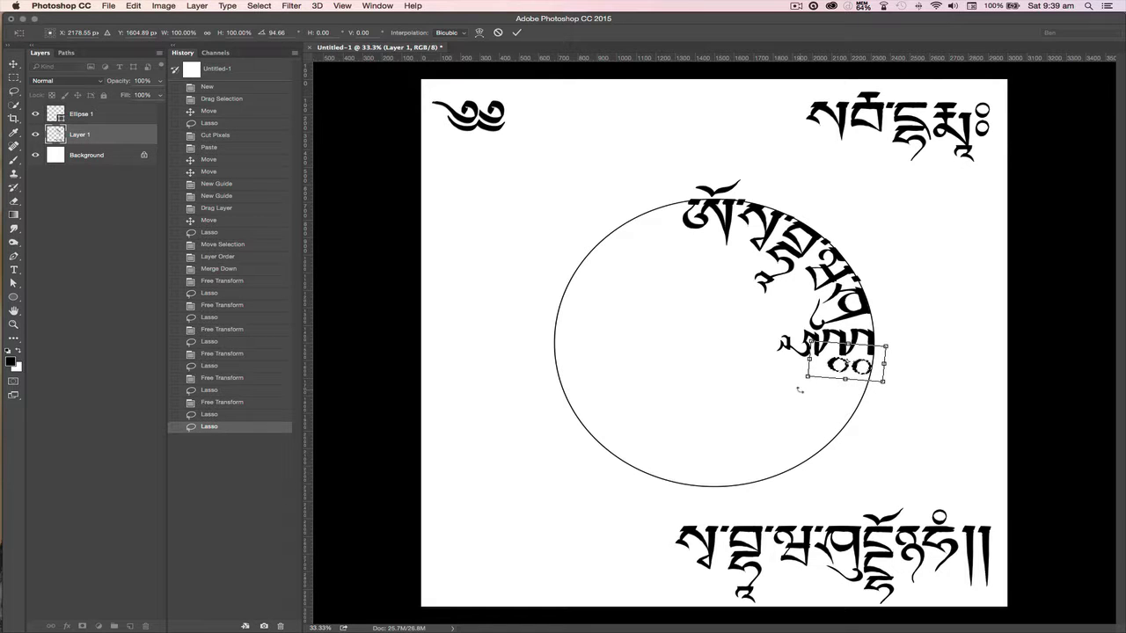
pyautogui.press('Return')
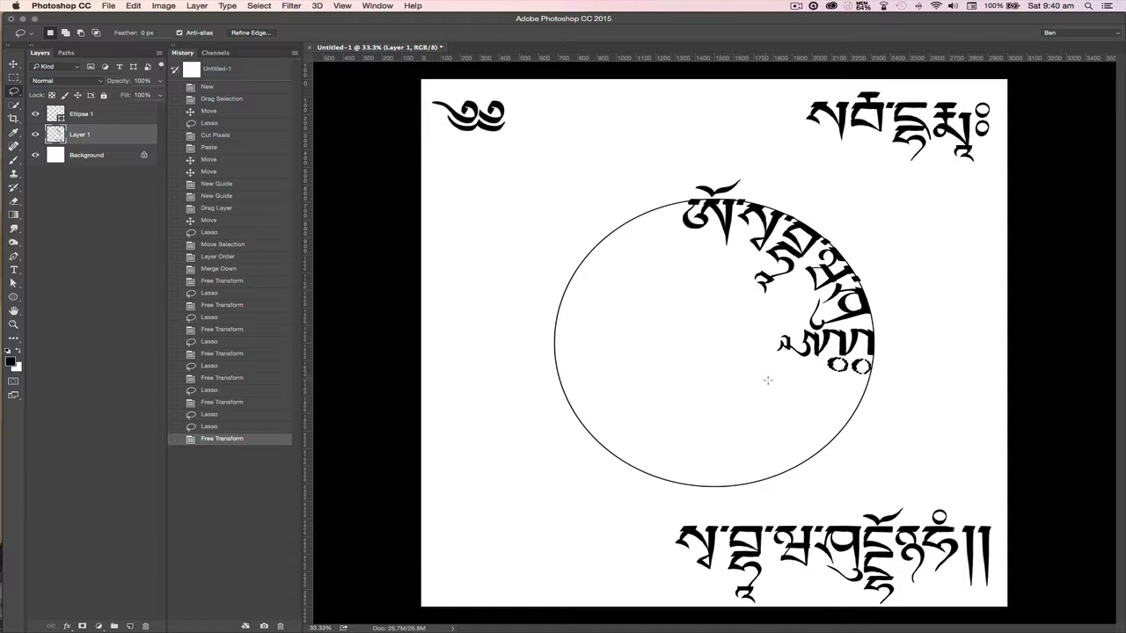
# Step: Lasso the first remaining syllable of the upper line, rotate it about 112° and place it on the circle after the two-ring mark
pyautogui.moveTo(802, 93)
pyautogui.mouseDown()
pyautogui.moveTo(848, 94)
pyautogui.moveTo(837, 156)
pyautogui.moveTo(793, 105)
pyautogui.mouseUp()
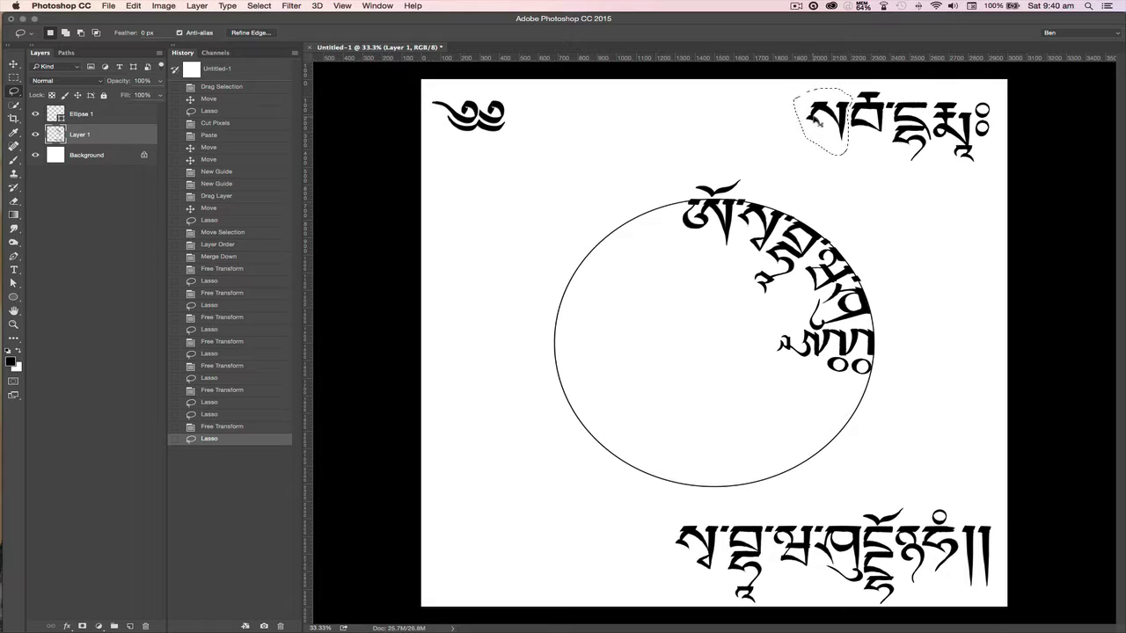
pyautogui.press('super+t')
pyautogui.moveTo(817, 132); pyautogui.dragTo(820, 401)
pyautogui.moveTo(771, 434); pyautogui.dragTo(825, 302)
pyautogui.moveTo(827, 409); pyautogui.dragTo(841, 393)
pyautogui.moveTo(771, 398); pyautogui.dragTo(770, 410)
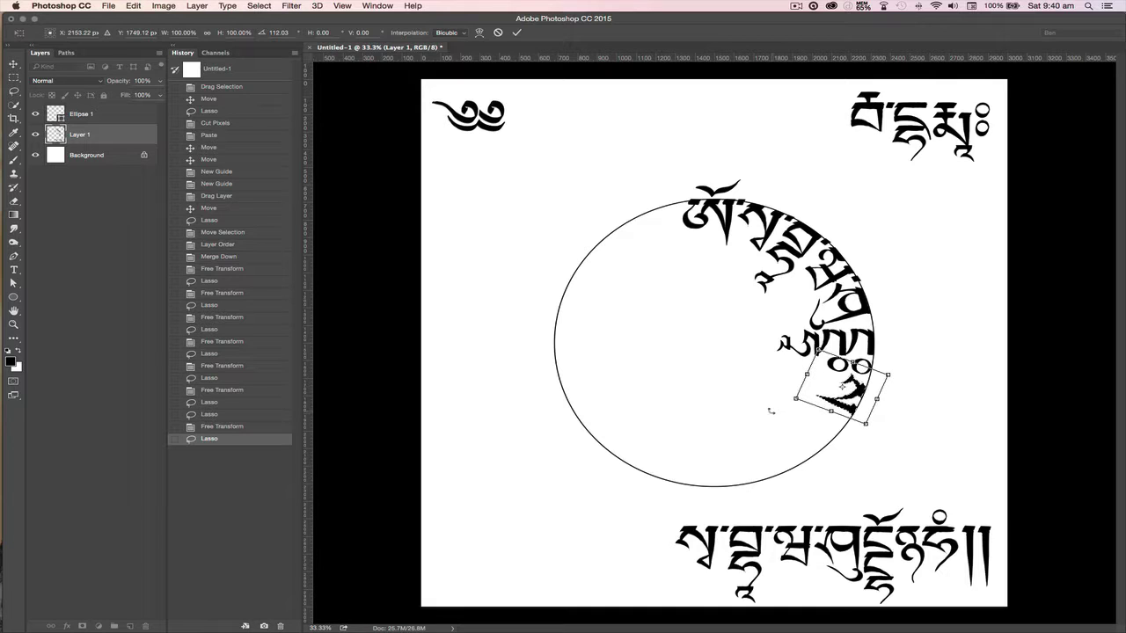
pyautogui.press('Return')
# Step: Lasso the next syllable of the upper line, rotate it about 130° and nudge it into place along the circle's lower-right arc
pyautogui.moveTo(843, 88)
pyautogui.mouseDown()
pyautogui.moveTo(891, 91)
pyautogui.moveTo(897, 107)
pyautogui.moveTo(886, 151)
pyautogui.moveTo(847, 151)
pyautogui.moveTo(834, 100)
pyautogui.moveTo(859, 173)
pyautogui.moveTo(851, 314)
pyautogui.moveTo(794, 420)
pyautogui.mouseUp()
pyautogui.press('super+c')
pyautogui.press('super+t')
pyautogui.moveTo(723, 426); pyautogui.dragTo(837, 360)
pyautogui.moveTo(789, 427); pyautogui.dragTo(815, 424)
pyautogui.moveTo(803, 474)
pyautogui.mouseDown()
pyautogui.moveTo(815, 490)
pyautogui.moveTo(820, 452)
pyautogui.moveTo(804, 465)
pyautogui.mouseUp()
pyautogui.press('Left')
pyautogui.press('Left')
pyautogui.press('Down')
pyautogui.press('Down')
pyautogui.press('Down')
pyautogui.press('Down')
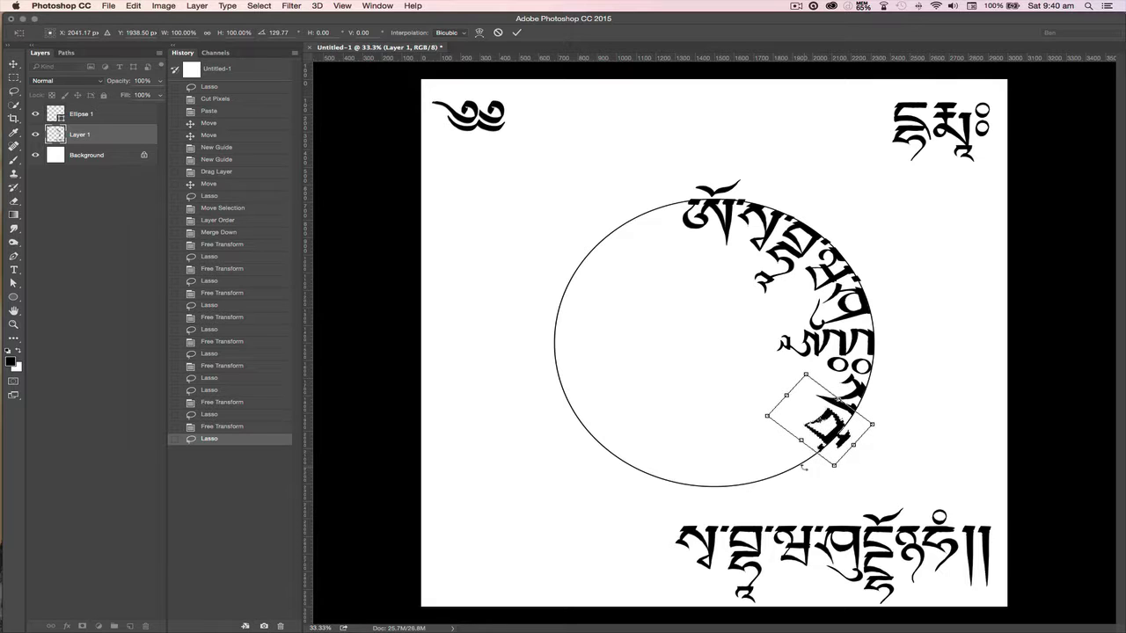
pyautogui.press('Return')
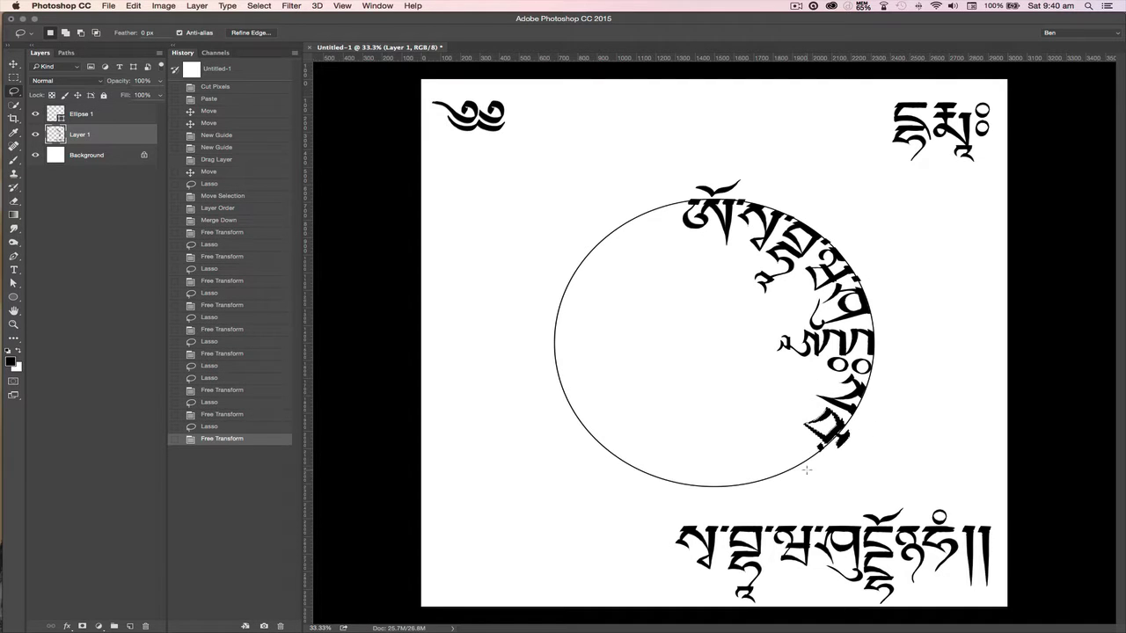
# Step: Lasso the next syllable of the upper line, rotate it about 149° and place it inside the circle's lower-right edge
pyautogui.moveTo(882, 96); pyautogui.dragTo(912, 88)
pyautogui.moveTo(934, 139)
pyautogui.mouseDown()
pyautogui.moveTo(877, 140)
pyautogui.moveTo(880, 95)
pyautogui.mouseUp()
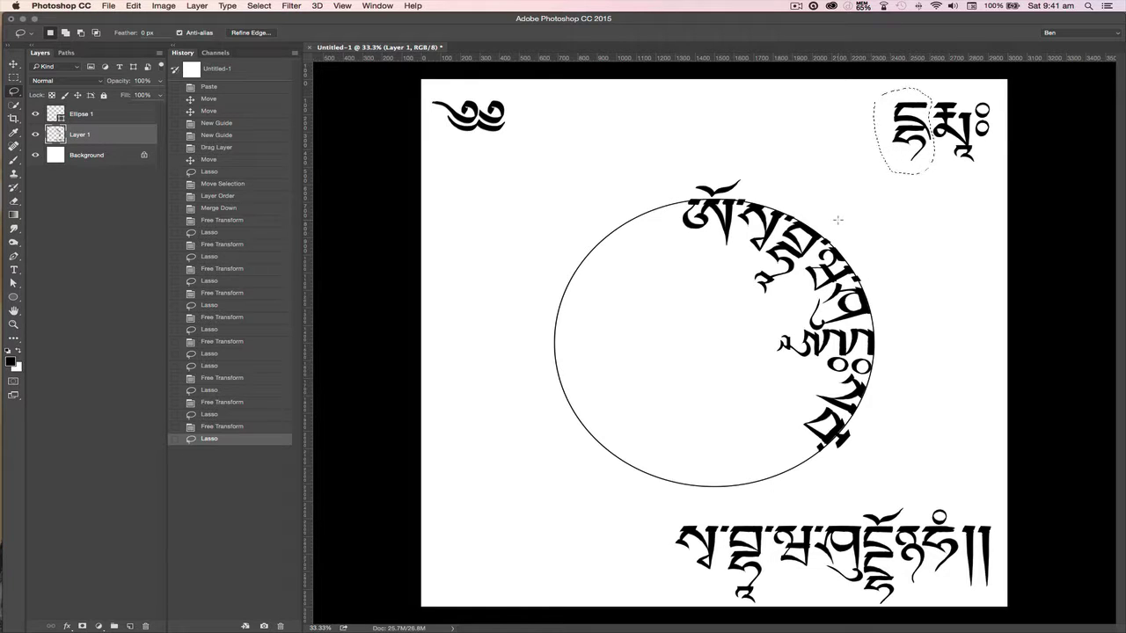
pyautogui.press('super+t')
pyautogui.moveTo(858, 196); pyautogui.dragTo(941, 60)
pyautogui.moveTo(895, 141); pyautogui.dragTo(787, 448)
pyautogui.moveTo(813, 495); pyautogui.dragTo(754, 450)
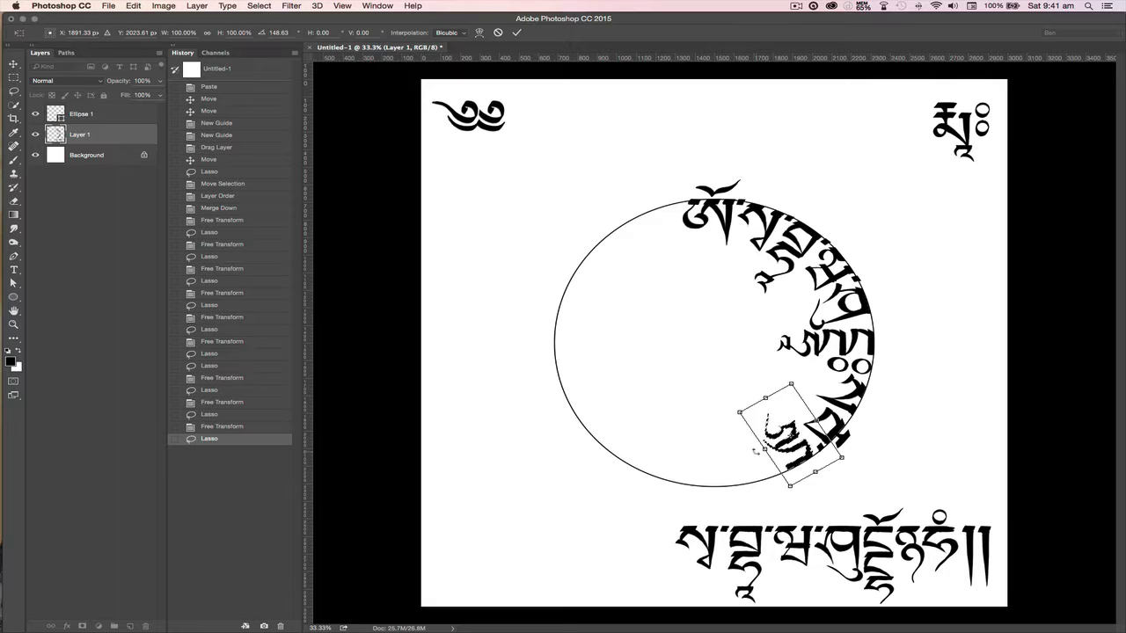
pyautogui.moveTo(762, 489); pyautogui.dragTo(760, 476)
pyautogui.press('Return')
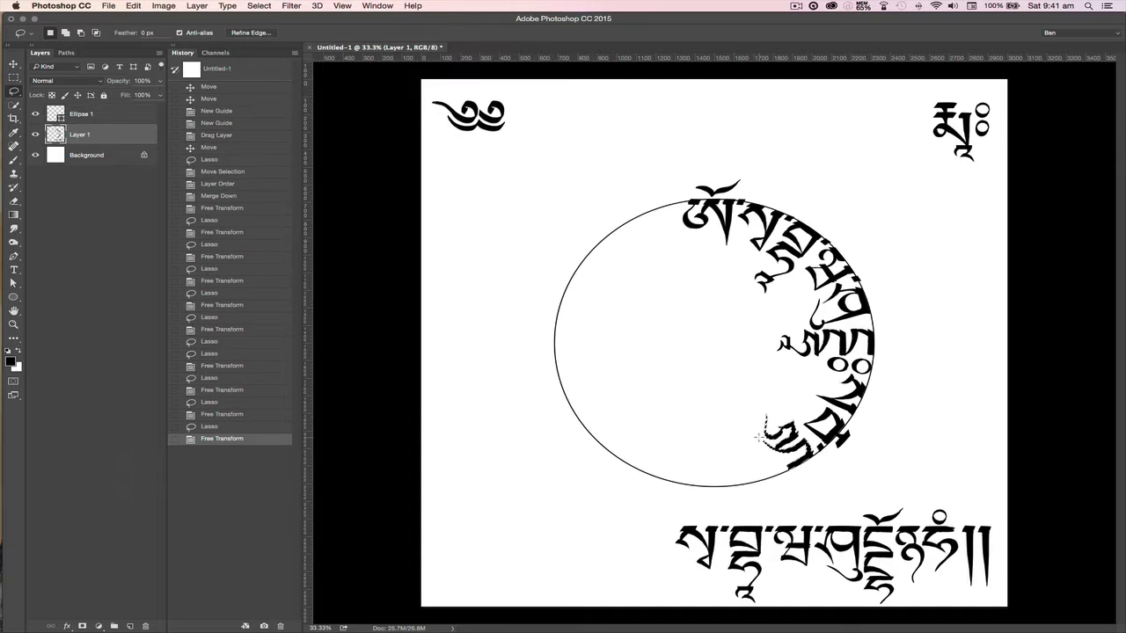
# Step: Lasso the last full syllable of the upper line, rotate it about 164° and fit it along the circle near the bottom
pyautogui.moveTo(926, 92)
pyautogui.mouseDown()
pyautogui.moveTo(967, 97)
pyautogui.moveTo(922, 94)
pyautogui.moveTo(953, 86)
pyautogui.moveTo(970, 103)
pyautogui.moveTo(924, 96)
pyautogui.moveTo(940, 92)
pyautogui.mouseUp()
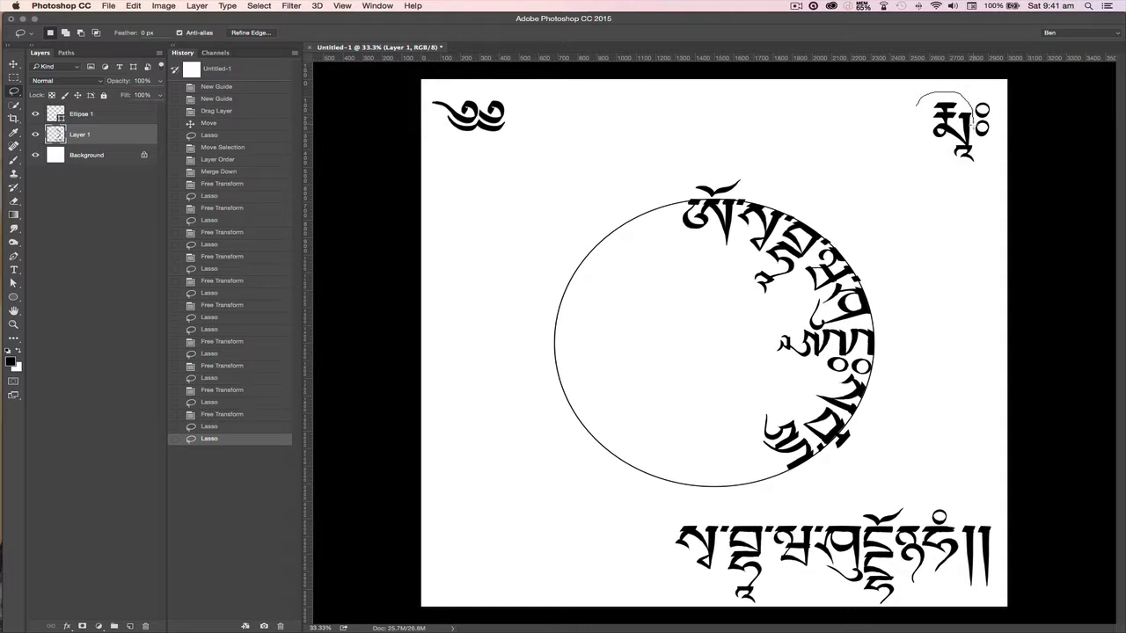
pyautogui.moveTo(980, 151)
pyautogui.mouseDown()
pyautogui.moveTo(919, 136)
pyautogui.moveTo(912, 109)
pyautogui.mouseUp()
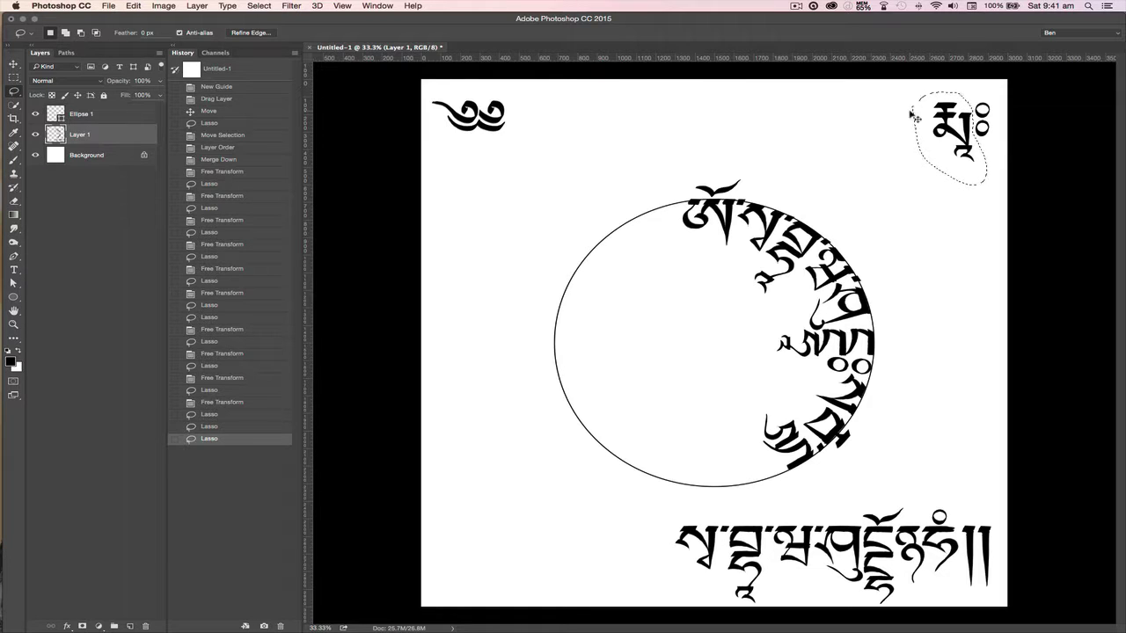
pyautogui.press('super+t')
pyautogui.moveTo(946, 154); pyautogui.dragTo(709, 427)
pyautogui.moveTo(640, 426); pyautogui.dragTo(738, 387)
pyautogui.moveTo(717, 427); pyautogui.dragTo(735, 454)
pyautogui.moveTo(676, 492); pyautogui.dragTo(673, 484)
pyautogui.moveTo(739, 458); pyautogui.dragTo(745, 466)
pyautogui.moveTo(689, 497); pyautogui.dragTo(684, 496)
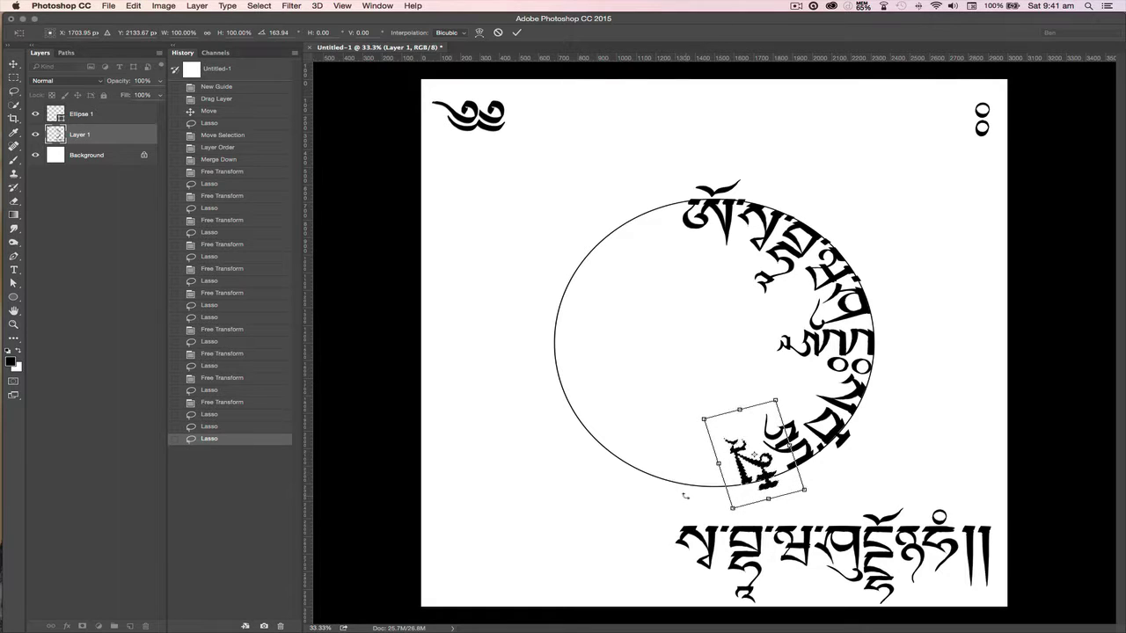
pyautogui.press('Return')
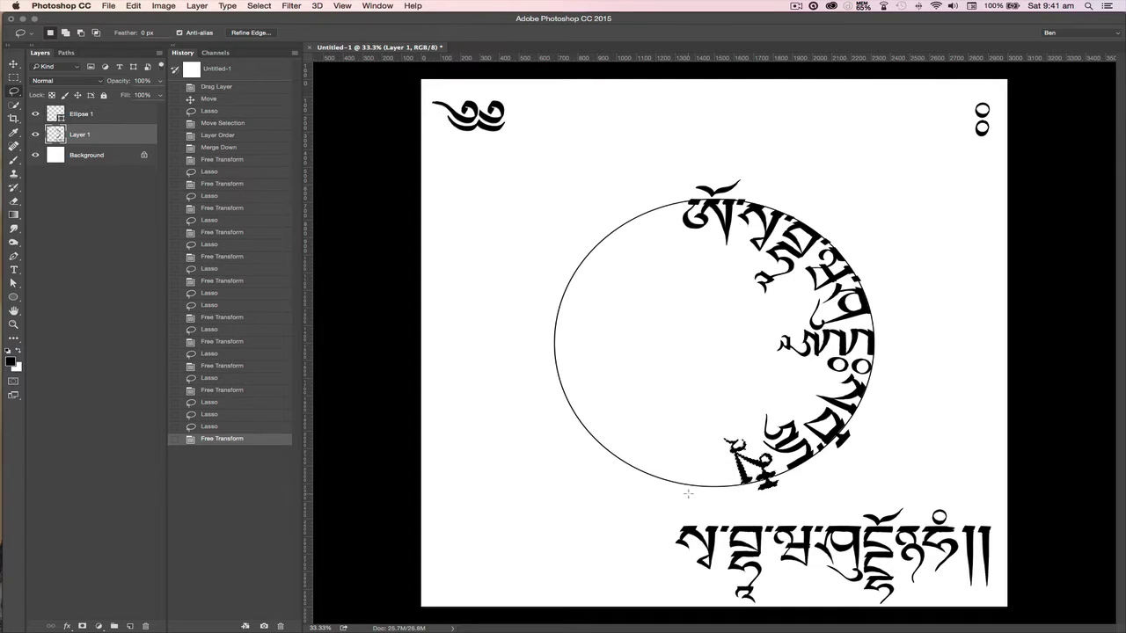
# Step: Lasso the remaining two-ring mark of the upper line, rotate it about 177° and place it at the circle's bottom
pyautogui.moveTo(990, 148)
pyautogui.mouseDown()
pyautogui.moveTo(979, 88)
pyautogui.moveTo(961, 114)
pyautogui.moveTo(977, 145)
pyautogui.moveTo(844, 223)
pyautogui.moveTo(713, 410)
pyautogui.moveTo(711, 459)
pyautogui.mouseUp()
pyautogui.hotkey('ctrl', 't')
pyautogui.moveTo(666, 497); pyautogui.dragTo(727, 429)
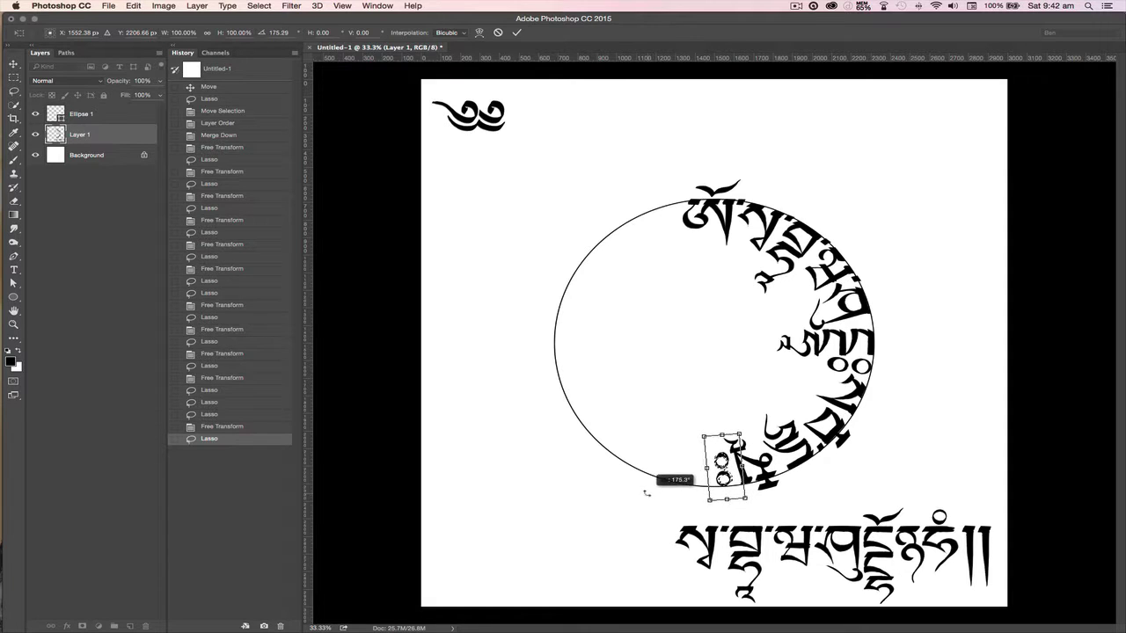
pyautogui.moveTo(723, 466); pyautogui.dragTo(718, 467)
pyautogui.moveTo(648, 501); pyautogui.dragTo(680, 504)
# Step: Show the guides, fine-tune the two-ring mark's rotation and nudge it onto the vertical guide at the circle's bottom
pyautogui.press('super+semicolon')
pyautogui.press('Left')
pyautogui.press('Left')
pyautogui.press('Left')
pyautogui.press('Left')
pyautogui.press('Left')
pyautogui.press('Left')
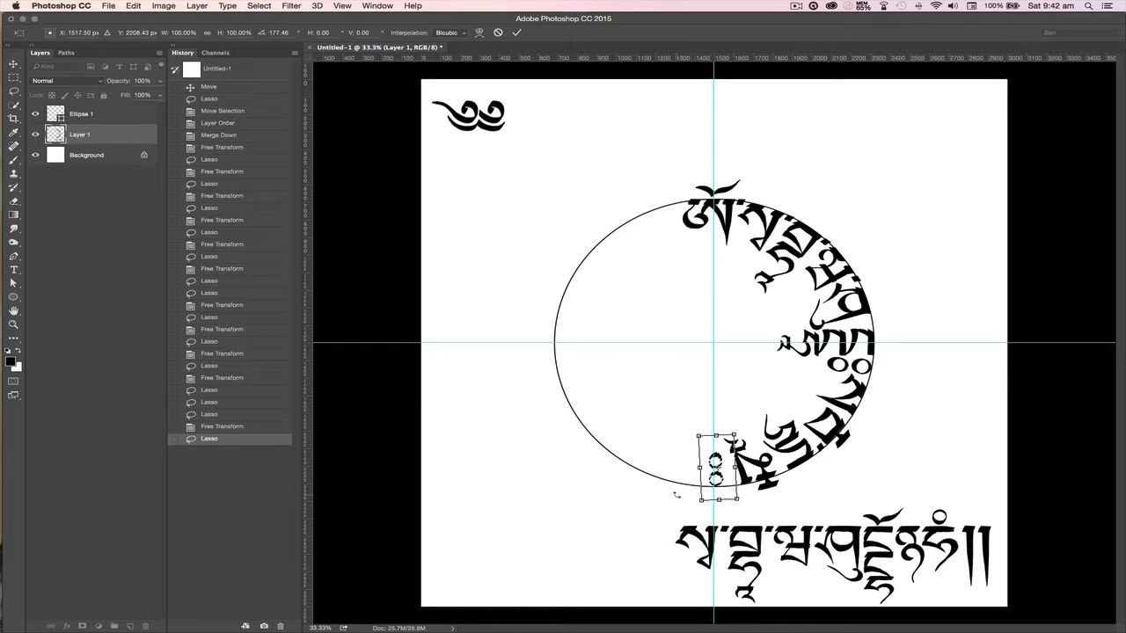
pyautogui.moveTo(672, 498); pyautogui.dragTo(670, 496)
pyautogui.press('Left')
pyautogui.press('Left')
pyautogui.press('Left')
pyautogui.press('Left')
pyautogui.press('Down')
pyautogui.press('Down')
pyautogui.press('Down')
pyautogui.press('Return')
# Step: Lasso the first syllable of the lower line, rotate it about -161° and nudge it into place after the two-ring mark
pyautogui.moveTo(669, 522)
pyautogui.mouseDown()
pyautogui.moveTo(731, 520)
pyautogui.moveTo(721, 581)
pyautogui.moveTo(655, 535)
pyautogui.mouseUp()
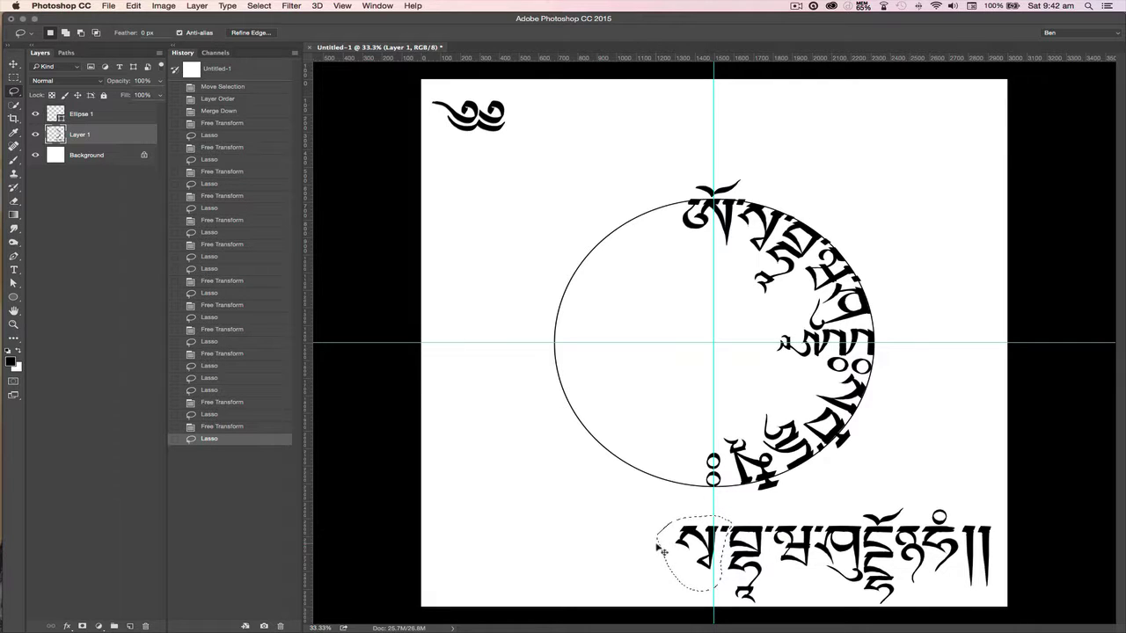
pyautogui.press('super+t')
pyautogui.moveTo(634, 572)
pyautogui.mouseDown()
pyautogui.moveTo(717, 453)
pyautogui.moveTo(774, 515)
pyautogui.moveTo(764, 526)
pyautogui.mouseUp()
pyautogui.moveTo(681, 550); pyautogui.dragTo(686, 446)
pyautogui.moveTo(616, 495)
pyautogui.mouseDown()
pyautogui.moveTo(601, 484)
pyautogui.moveTo(604, 496)
pyautogui.mouseUp()
pyautogui.press('Down')
pyautogui.press('Down')
pyautogui.press('Down')
pyautogui.press('Down')
pyautogui.press('Down')
pyautogui.press('Right')
pyautogui.press('Right')
pyautogui.press('Down')
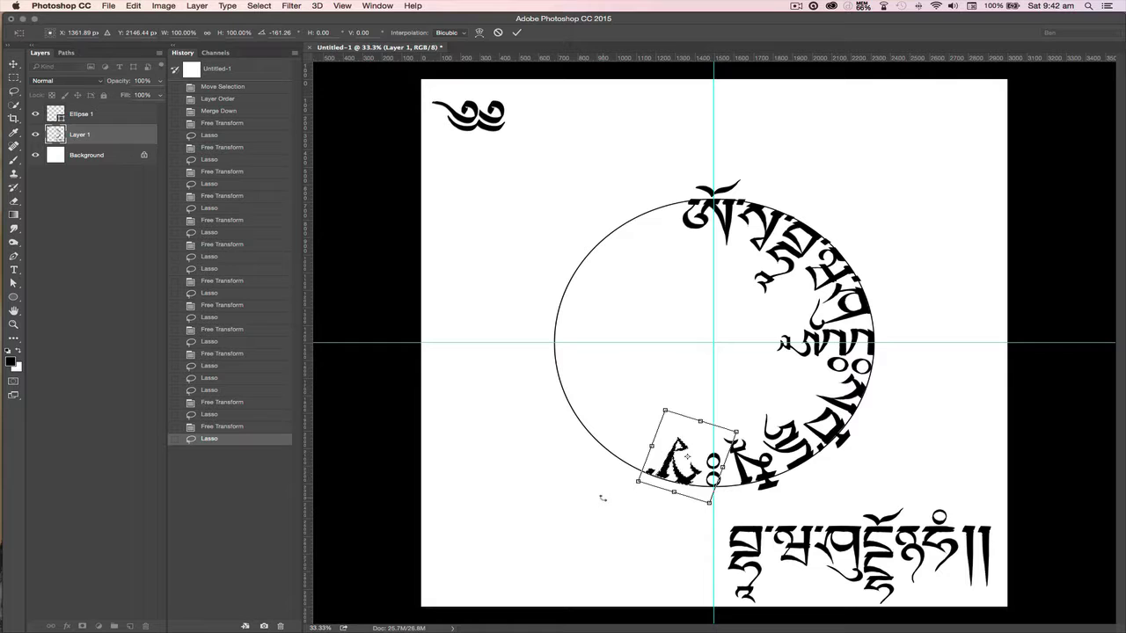
pyautogui.press('Return')
# Step: Lasso the next syllable of the lower line, rotate it about -144° and place it on the circle's lower-left arc
pyautogui.moveTo(726, 519)
pyautogui.mouseDown()
pyautogui.moveTo(776, 522)
pyautogui.moveTo(762, 604)
pyautogui.moveTo(745, 610)
pyautogui.moveTo(718, 583)
pyautogui.moveTo(717, 525)
pyautogui.mouseUp()
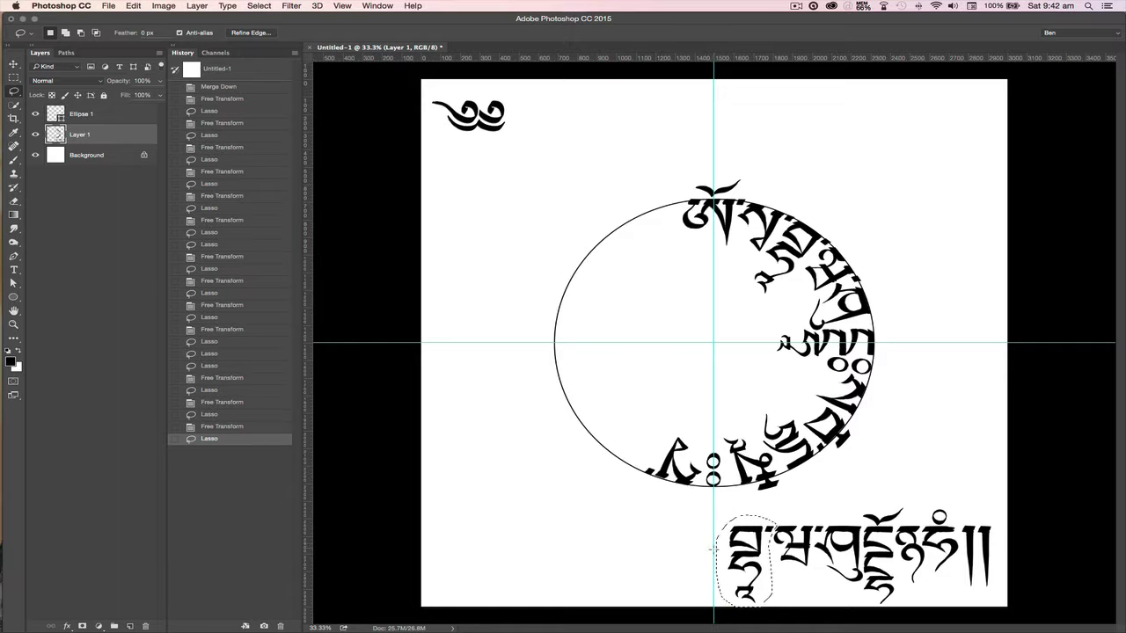
pyautogui.press('super+t')
pyautogui.moveTo(745, 560); pyautogui.dragTo(694, 341)
pyautogui.moveTo(642, 456)
pyautogui.mouseDown()
pyautogui.moveTo(640, 475)
pyautogui.moveTo(645, 446)
pyautogui.mouseUp()
pyautogui.moveTo(589, 497); pyautogui.dragTo(586, 490)
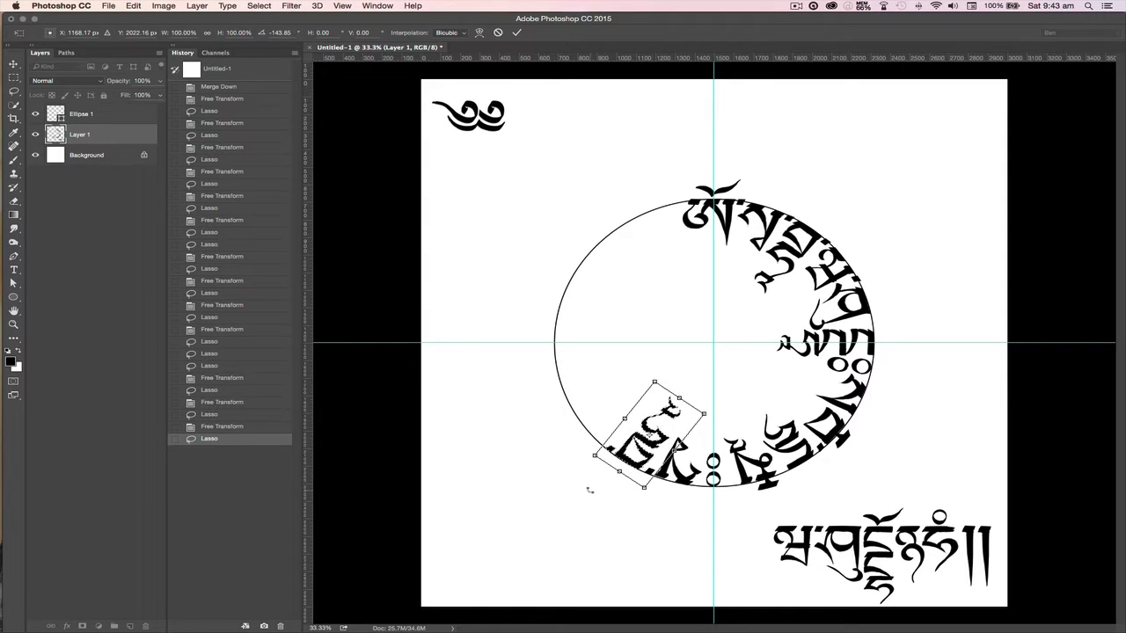
pyautogui.press('Return')
# Step: Lasso the third syllable of the lower line, rotate it to follow the circle's lower-left arc, place it there and deselect
pyautogui.moveTo(765, 521); pyautogui.dragTo(828, 525)
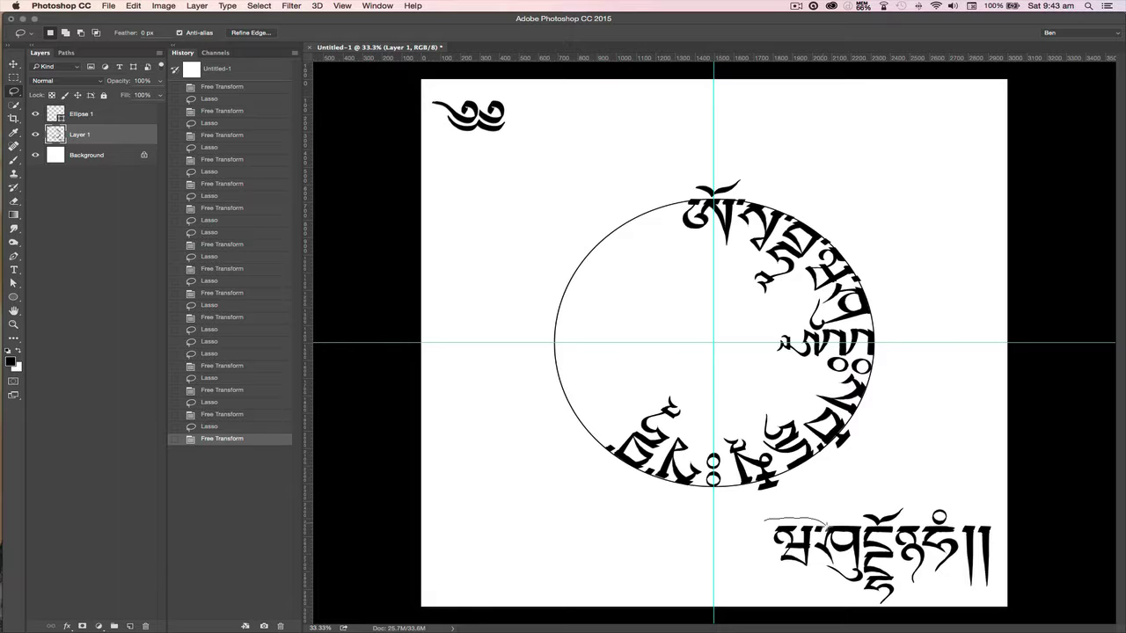
pyautogui.moveTo(764, 535)
pyautogui.mouseDown()
pyautogui.moveTo(568, 357)
pyautogui.moveTo(677, 384)
pyautogui.moveTo(674, 409)
pyautogui.moveTo(609, 411)
pyautogui.mouseUp()
pyautogui.hotkey('ctrl', 't')
pyautogui.moveTo(583, 460)
pyautogui.mouseDown()
pyautogui.moveTo(580, 439)
pyautogui.moveTo(576, 463)
pyautogui.mouseUp()
pyautogui.press('Return')
pyautogui.press('super+equal')
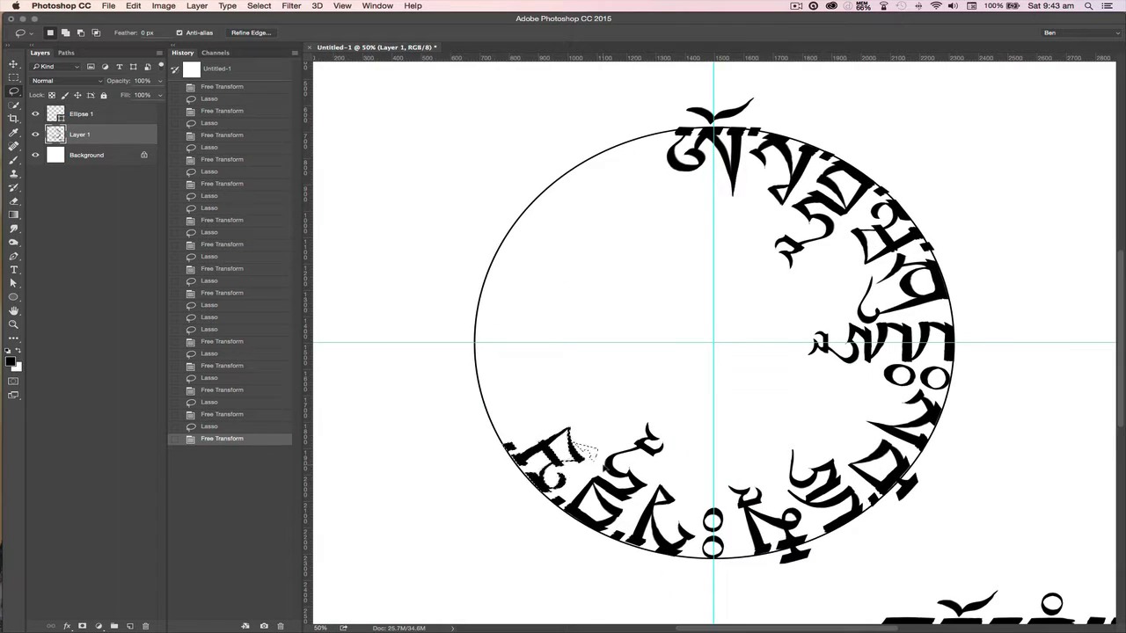
pyautogui.press('super+d')
# Step: Lasso the fourth syllable of the lower line, rotate it about -109° and nudge it against the circle's left edge
pyautogui.press('super+minus')
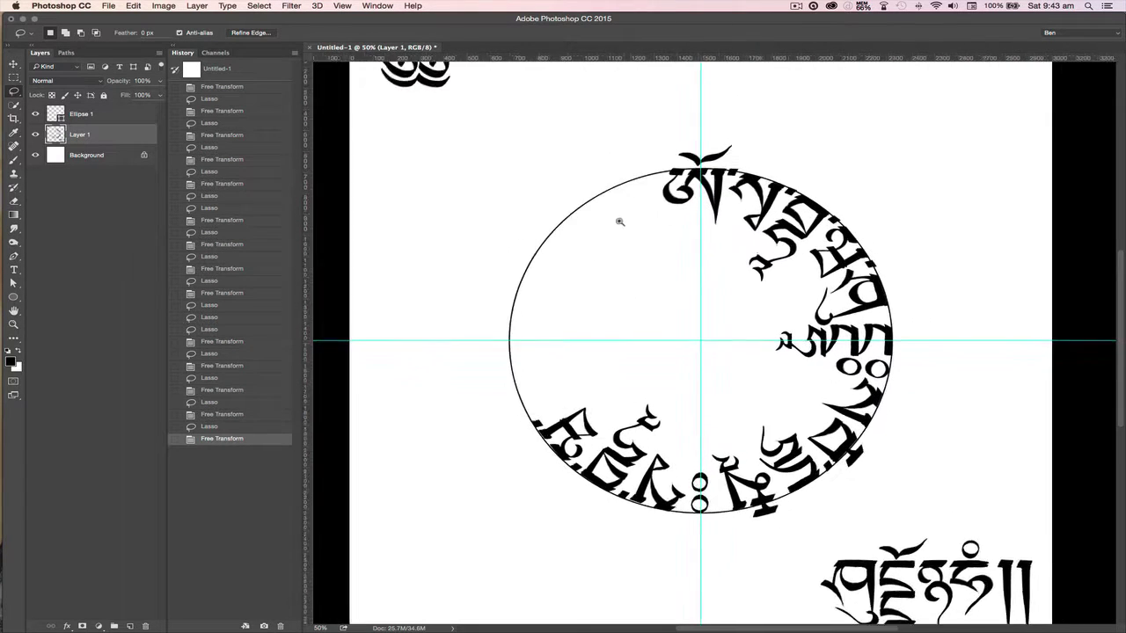
pyautogui.press('super+equal')
pyautogui.scroll(-5, 620, 225)
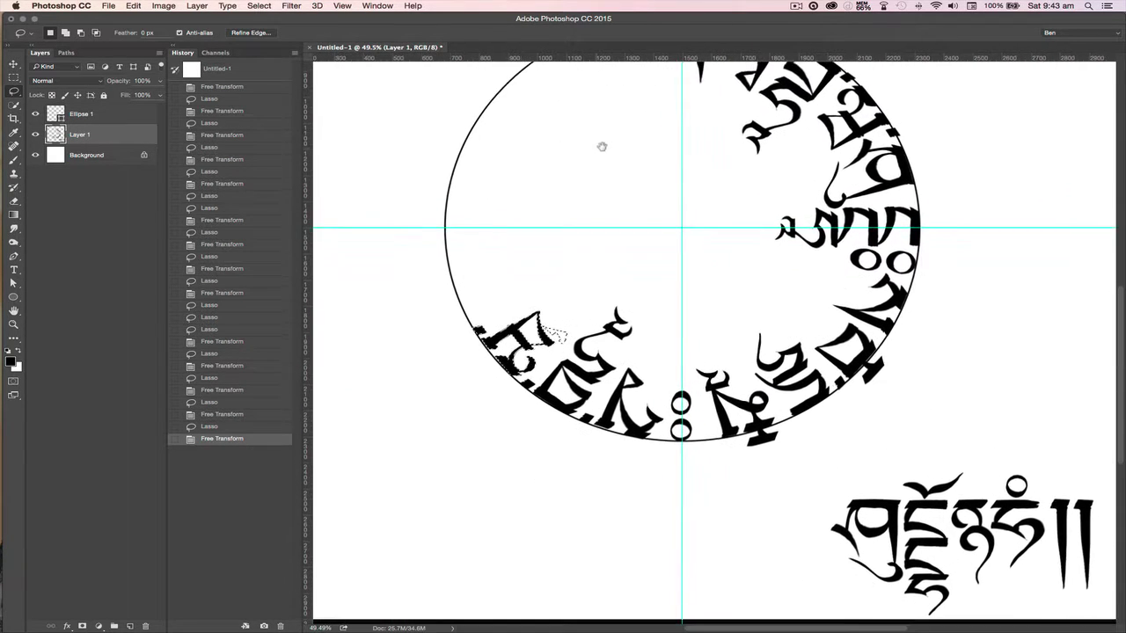
pyautogui.moveTo(832, 498); pyautogui.dragTo(903, 496)
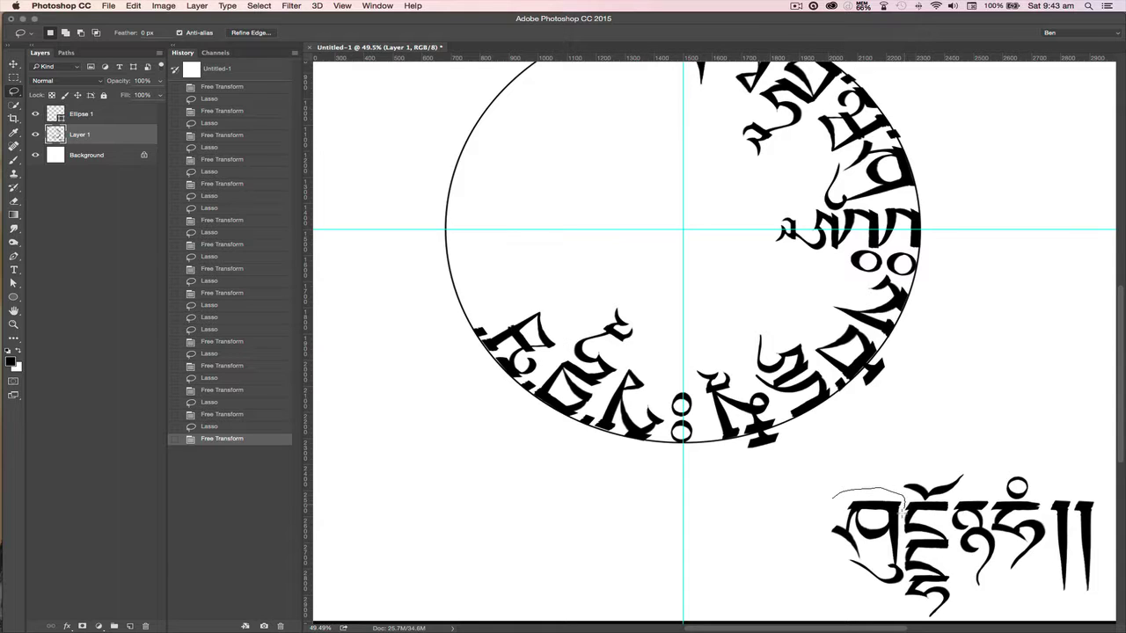
pyautogui.moveTo(906, 577)
pyautogui.mouseDown()
pyautogui.moveTo(816, 541)
pyautogui.moveTo(815, 506)
pyautogui.mouseUp()
pyautogui.hotkey('ctrl', 't')
pyautogui.moveTo(855, 546)
pyautogui.mouseDown()
pyautogui.moveTo(660, 365)
pyautogui.moveTo(495, 293)
pyautogui.mouseUp()
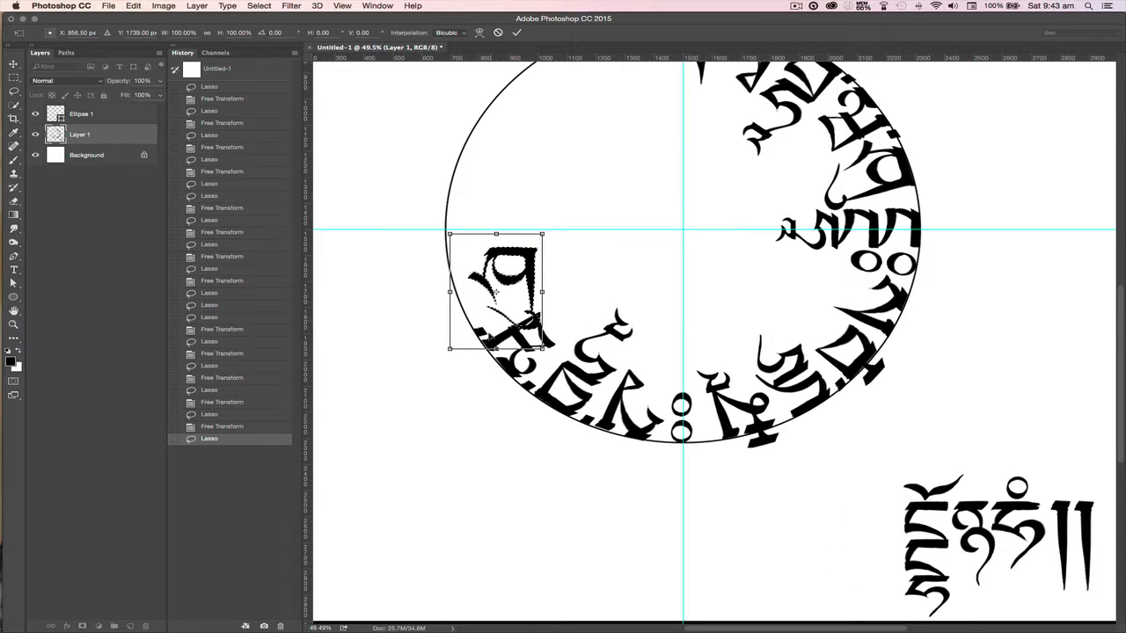
pyautogui.moveTo(480, 370); pyautogui.dragTo(608, 264)
pyautogui.moveTo(513, 321)
pyautogui.mouseDown()
pyautogui.moveTo(523, 303)
pyautogui.moveTo(510, 308)
pyautogui.moveTo(527, 324)
pyautogui.mouseUp()
pyautogui.moveTo(587, 423); pyautogui.dragTo(589, 422)
pyautogui.press('Left')
pyautogui.press('Left')
pyautogui.press('Right')
pyautogui.press('Down')
pyautogui.press('Down')
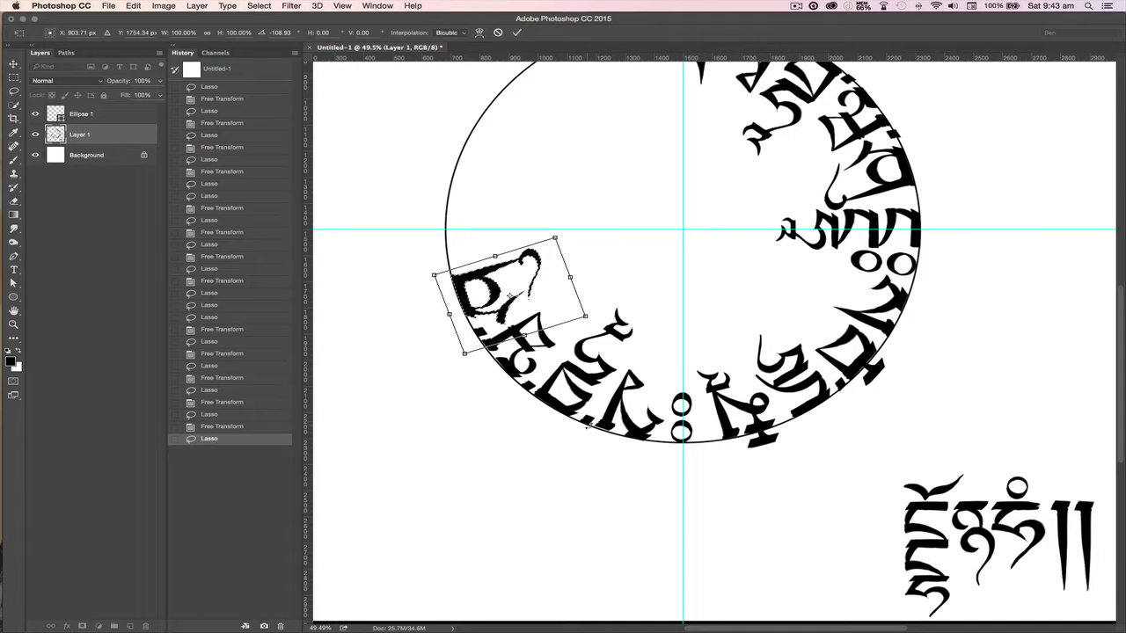
pyautogui.press('Left')
pyautogui.press('Return')
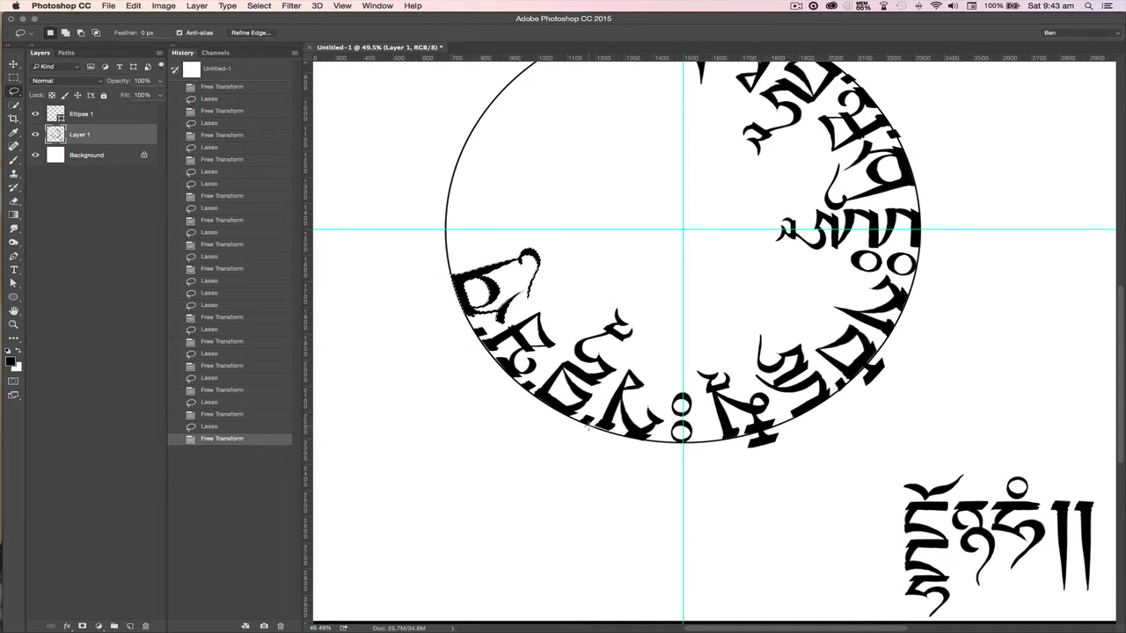
# Step: Lasso the tall stacked syllable of the lower line, rotate it about -90° and place it along the horizontal guide at the circle's left edge
pyautogui.moveTo(895, 475)
pyautogui.mouseDown()
pyautogui.moveTo(966, 463)
pyautogui.moveTo(951, 508)
pyautogui.moveTo(961, 586)
pyautogui.moveTo(931, 621)
pyautogui.moveTo(897, 607)
pyautogui.moveTo(873, 493)
pyautogui.mouseUp()
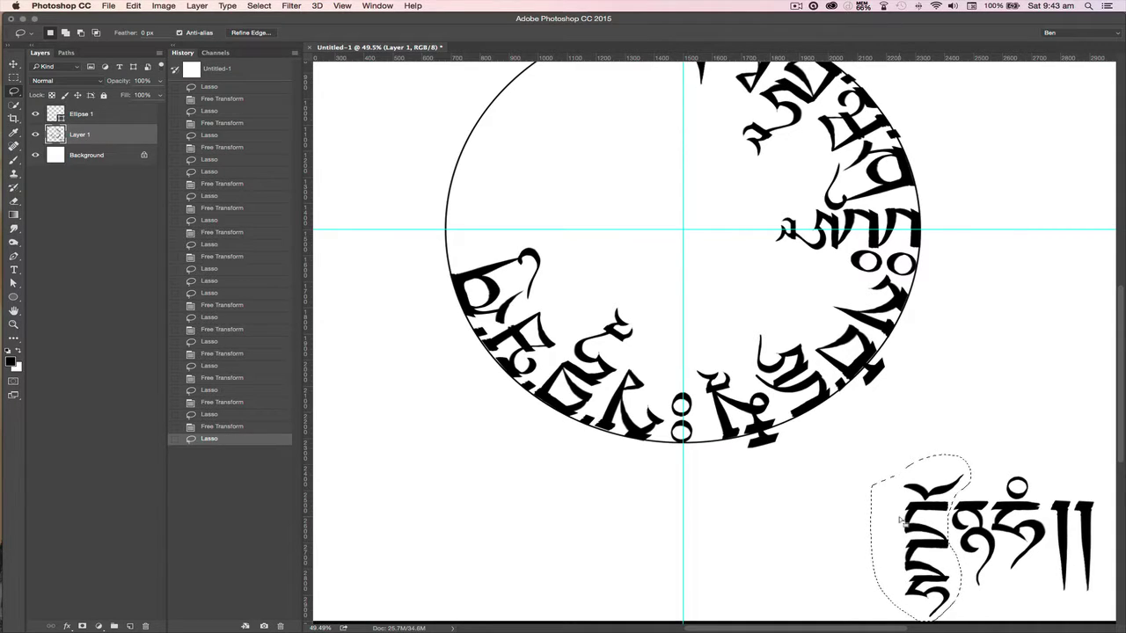
pyautogui.press('super+t')
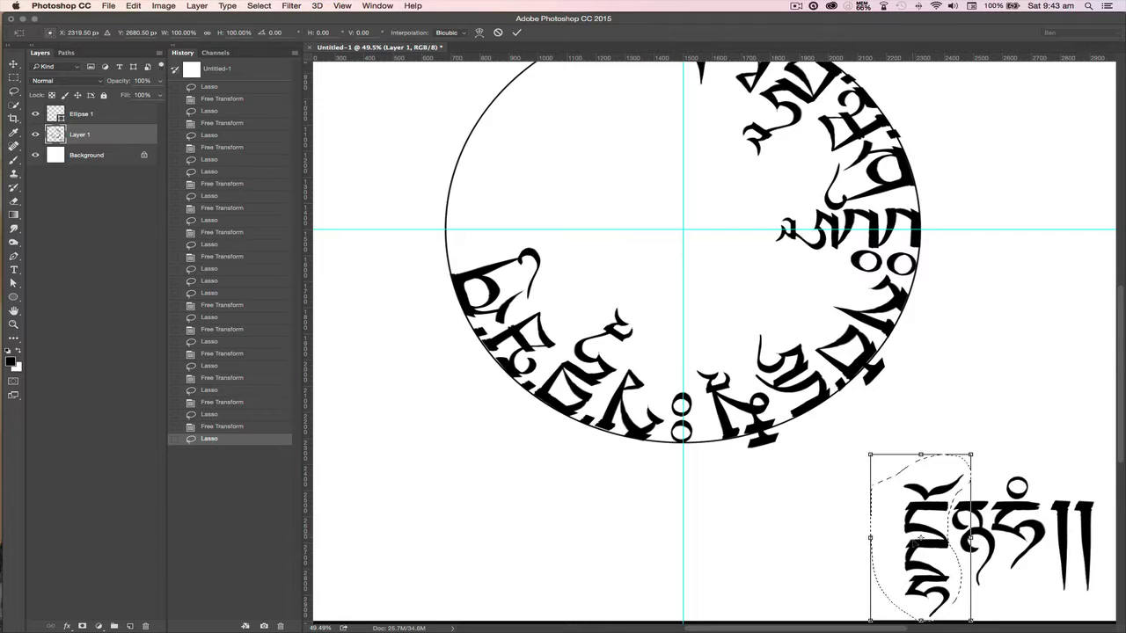
pyautogui.moveTo(920, 537); pyautogui.dragTo(524, 250)
pyautogui.moveTo(615, 341); pyautogui.dragTo(616, 155)
pyautogui.moveTo(508, 250); pyautogui.dragTo(487, 244)
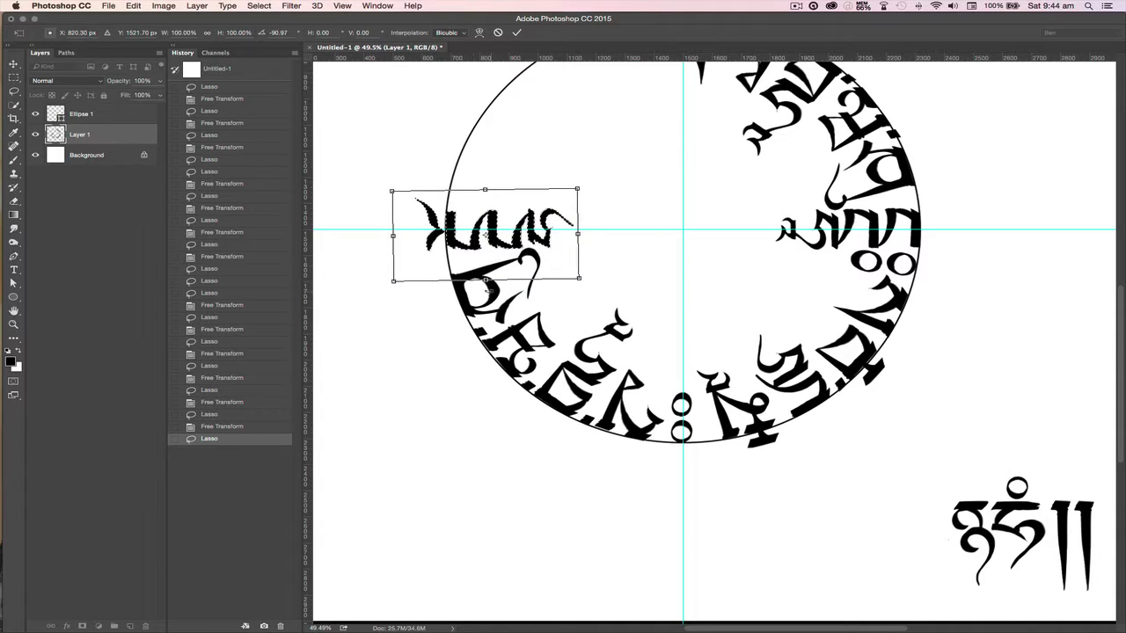
pyautogui.moveTo(487, 235); pyautogui.dragTo(486, 235)
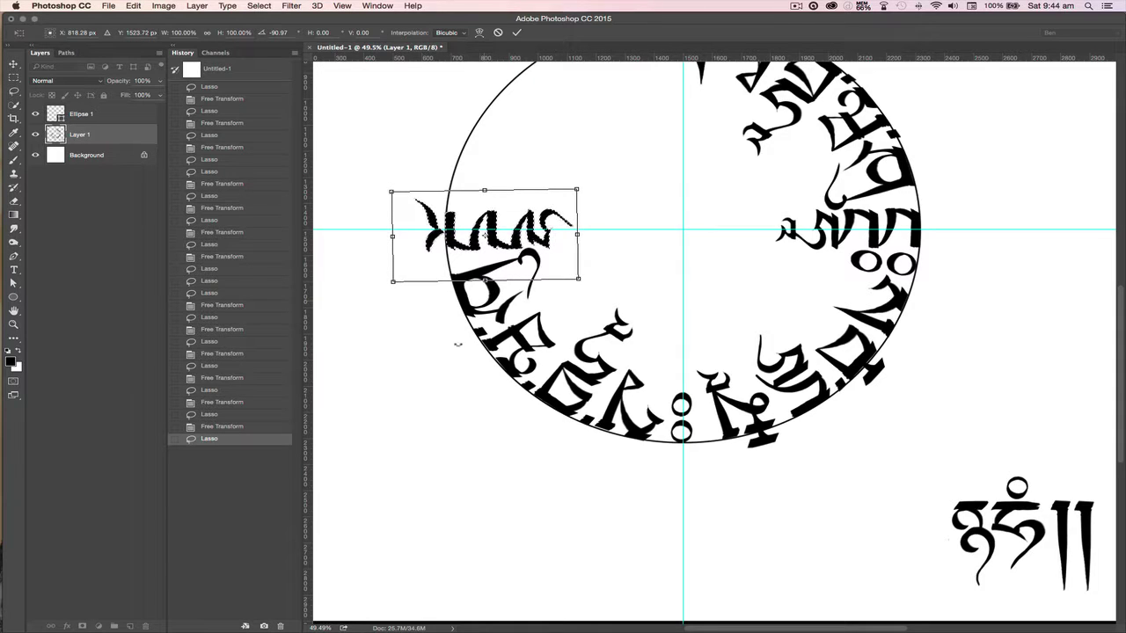
pyautogui.moveTo(450, 357); pyautogui.dragTo(449, 359)
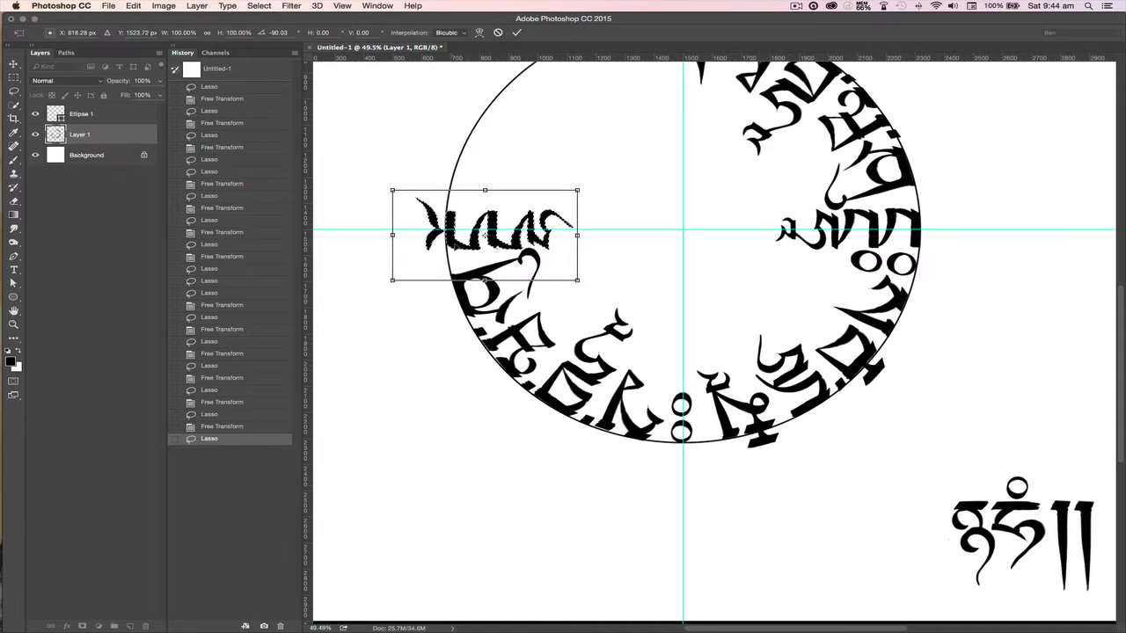
pyautogui.press('Return')
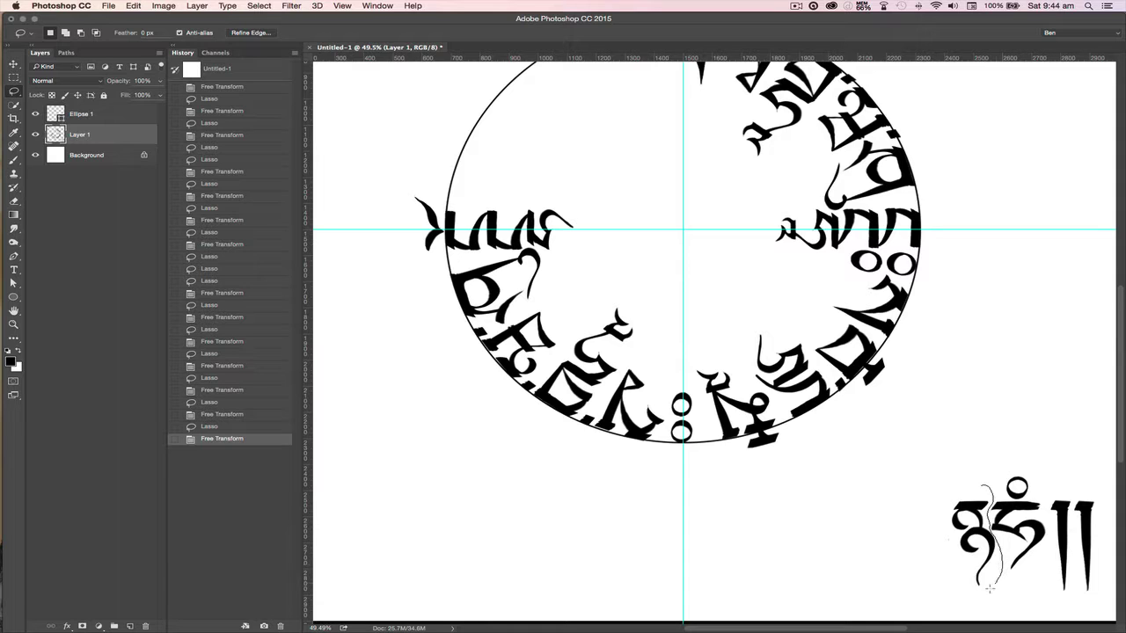
# Step: Lasso the syllable after the tall stacked one, rotate it about -76° and place it just above the horizontal guide on the circle
pyautogui.moveTo(948, 588); pyautogui.dragTo(929, 521)
pyautogui.moveTo(975, 480); pyautogui.dragTo(965, 476)
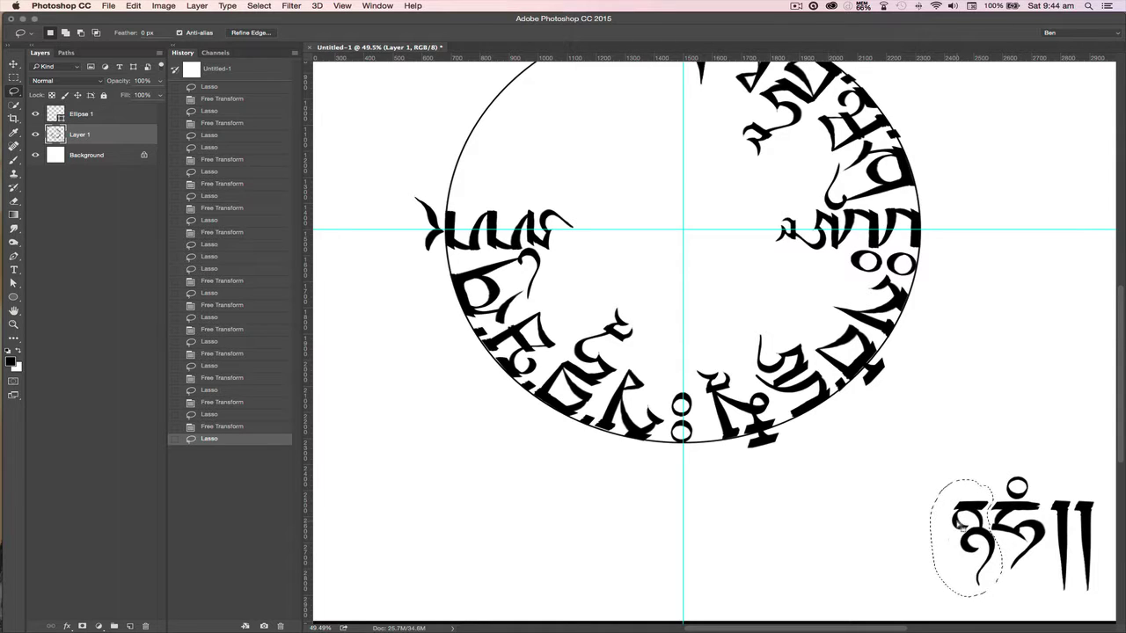
pyautogui.hotkey('ctrl', 't')
pyautogui.moveTo(962, 522)
pyautogui.mouseDown()
pyautogui.moveTo(606, 223)
pyautogui.moveTo(512, 200)
pyautogui.mouseUp()
pyautogui.moveTo(649, 224); pyautogui.dragTo(572, 75)
pyautogui.moveTo(518, 198); pyautogui.dragTo(494, 184)
pyautogui.moveTo(467, 260); pyautogui.dragTo(459, 254)
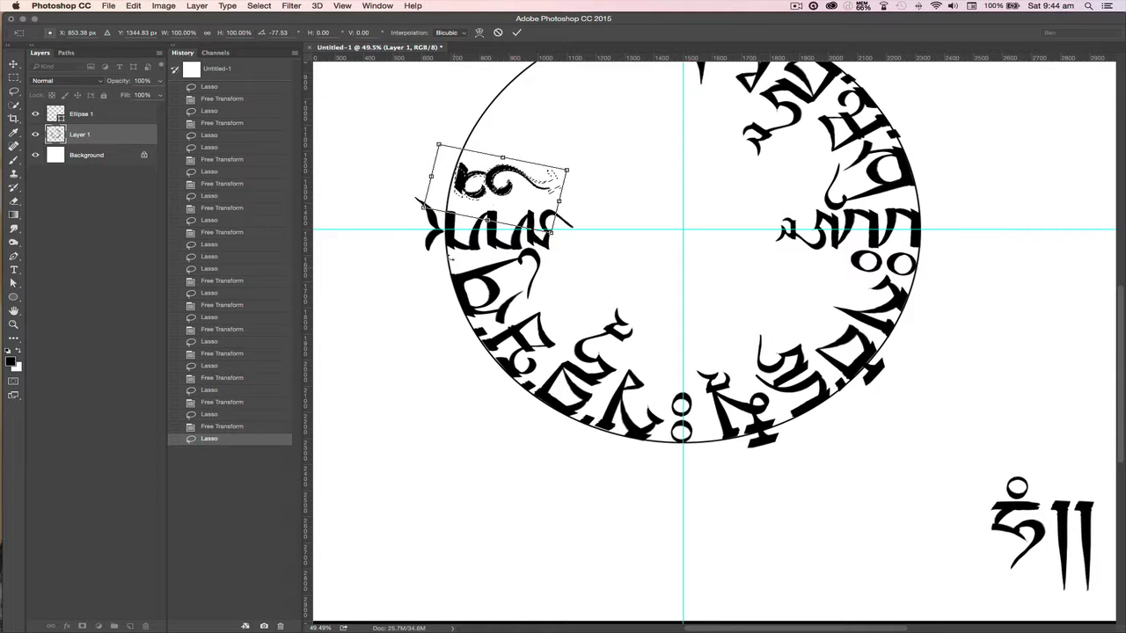
pyautogui.moveTo(497, 185); pyautogui.dragTo(453, 203)
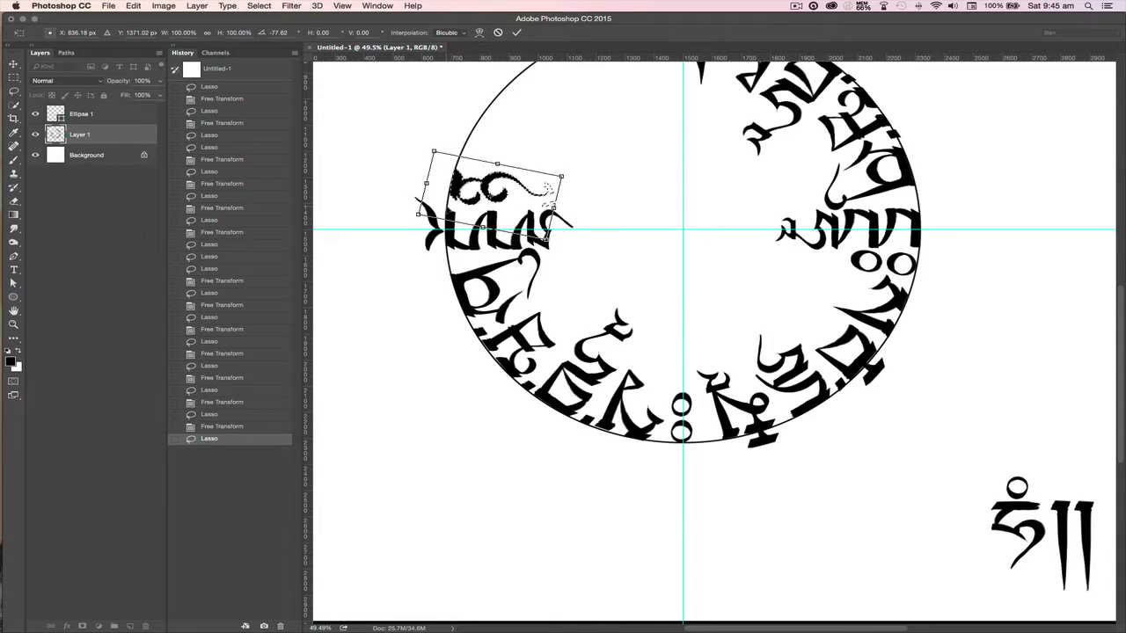
pyautogui.moveTo(447, 282); pyautogui.dragTo(448, 281)
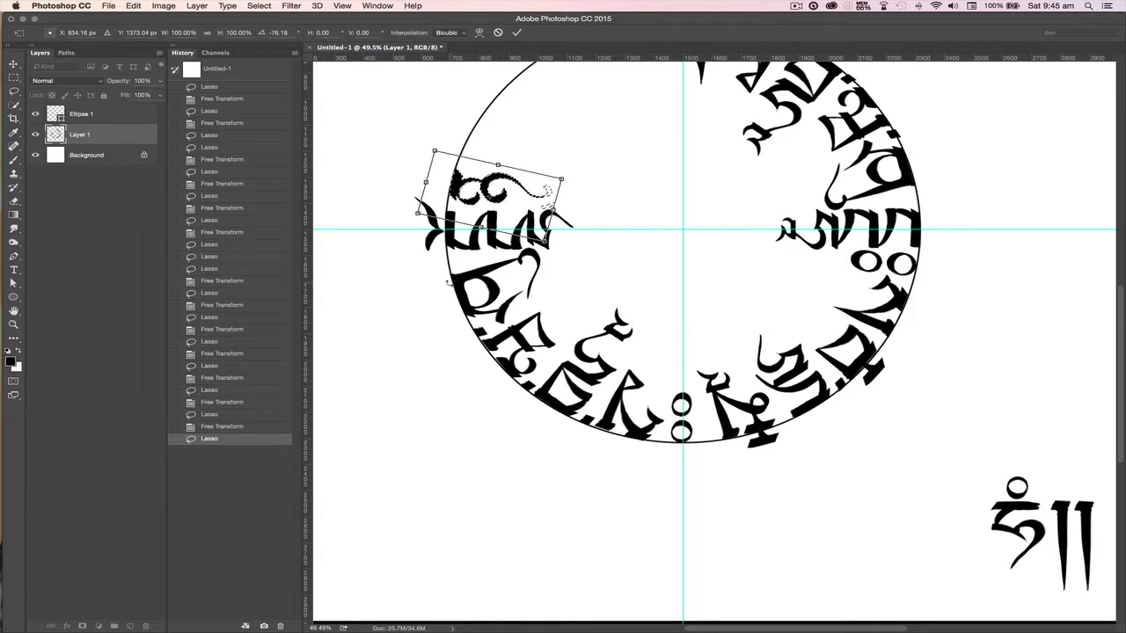
pyautogui.press('Return')
# Step: Lasso the syllable with the ring on top, rotate it about -65° and nudge it into place on the circle's upper-left arc
pyautogui.moveTo(989, 485)
pyautogui.mouseDown()
pyautogui.moveTo(1041, 479)
pyautogui.moveTo(1051, 521)
pyautogui.moveTo(1039, 565)
pyautogui.moveTo(977, 528)
pyautogui.mouseUp()
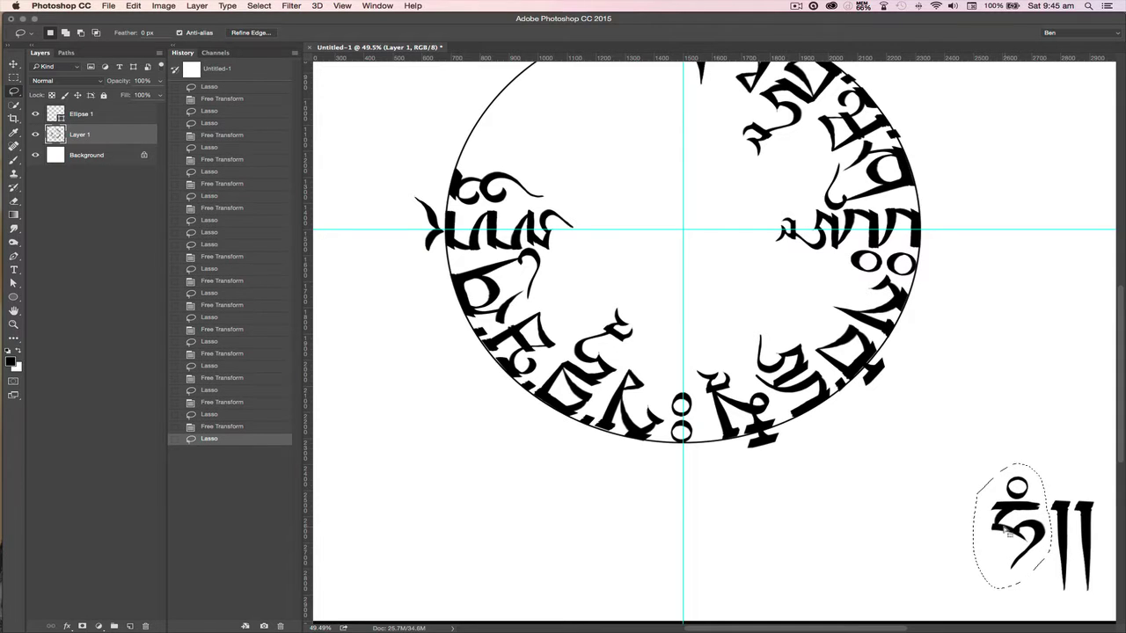
pyautogui.hotkey('ctrl', 't')
pyautogui.moveTo(1010, 525)
pyautogui.mouseDown()
pyautogui.moveTo(744, 234)
pyautogui.moveTo(521, 137)
pyautogui.mouseUp()
pyautogui.moveTo(638, 211)
pyautogui.mouseDown()
pyautogui.moveTo(651, 155)
pyautogui.moveTo(637, 116)
pyautogui.mouseUp()
pyautogui.moveTo(526, 134); pyautogui.dragTo(480, 125)
pyautogui.moveTo(497, 236); pyautogui.dragTo(496, 236)
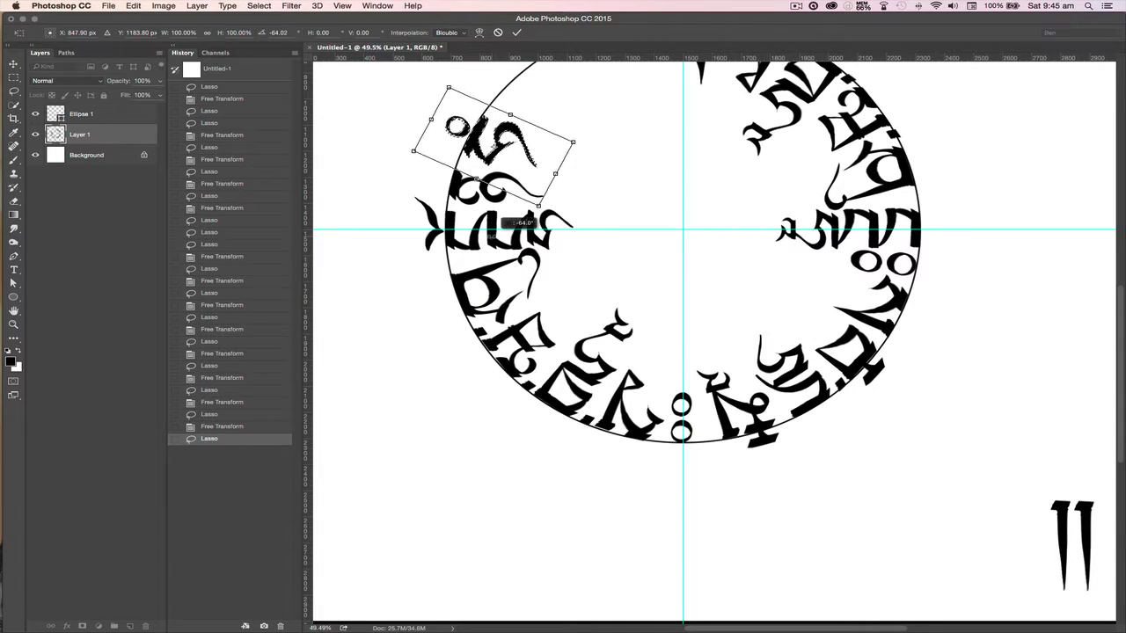
pyautogui.moveTo(504, 189); pyautogui.dragTo(503, 189)
pyautogui.moveTo(490, 145); pyautogui.dragTo(490, 147)
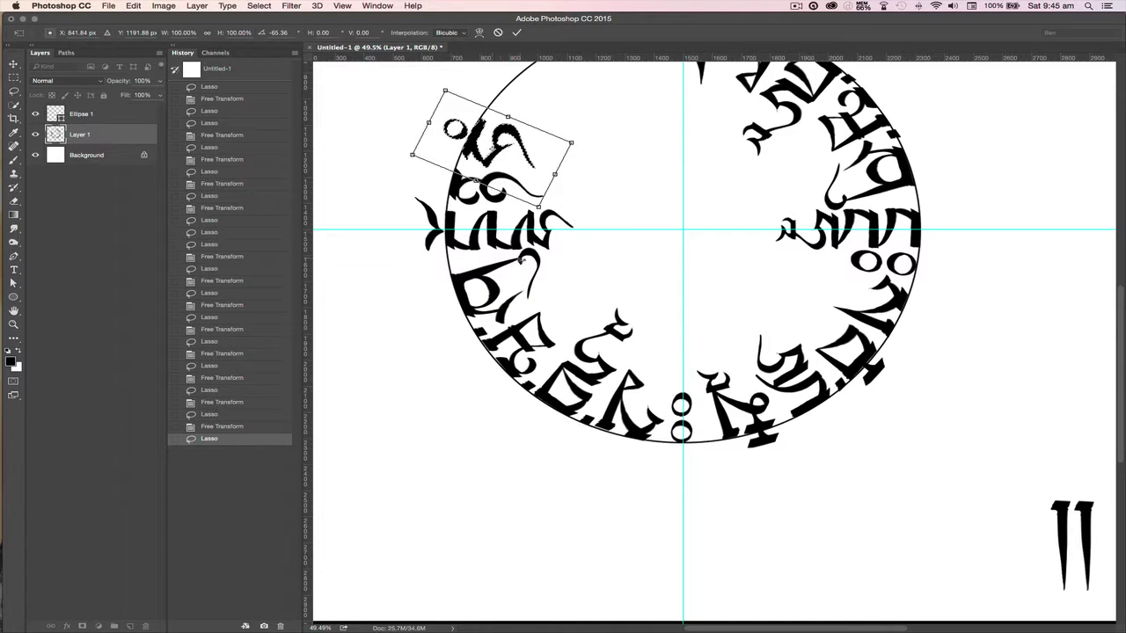
pyautogui.moveTo(525, 261); pyautogui.dragTo(533, 265)
pyautogui.press('Left')
pyautogui.press('Down')
pyautogui.press('Down')
pyautogui.press('Return')
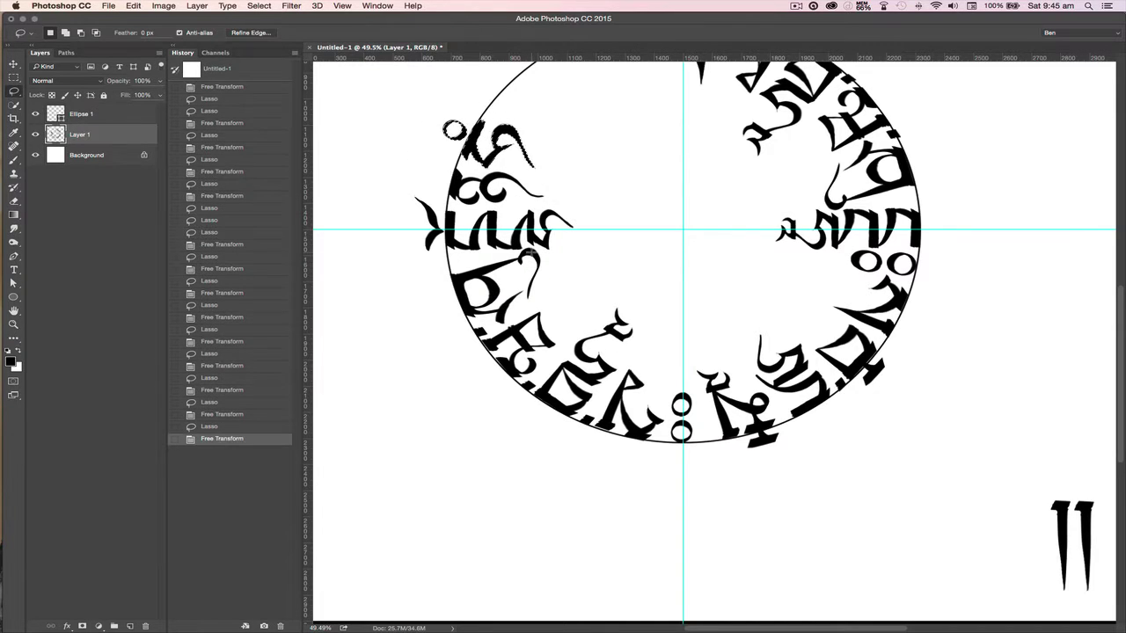
# Step: Lasso the ring beside the upper-left syllable and place a duplicate of it above the syllable at the circle's top
pyautogui.moveTo(703, 213); pyautogui.dragTo(721, 431)
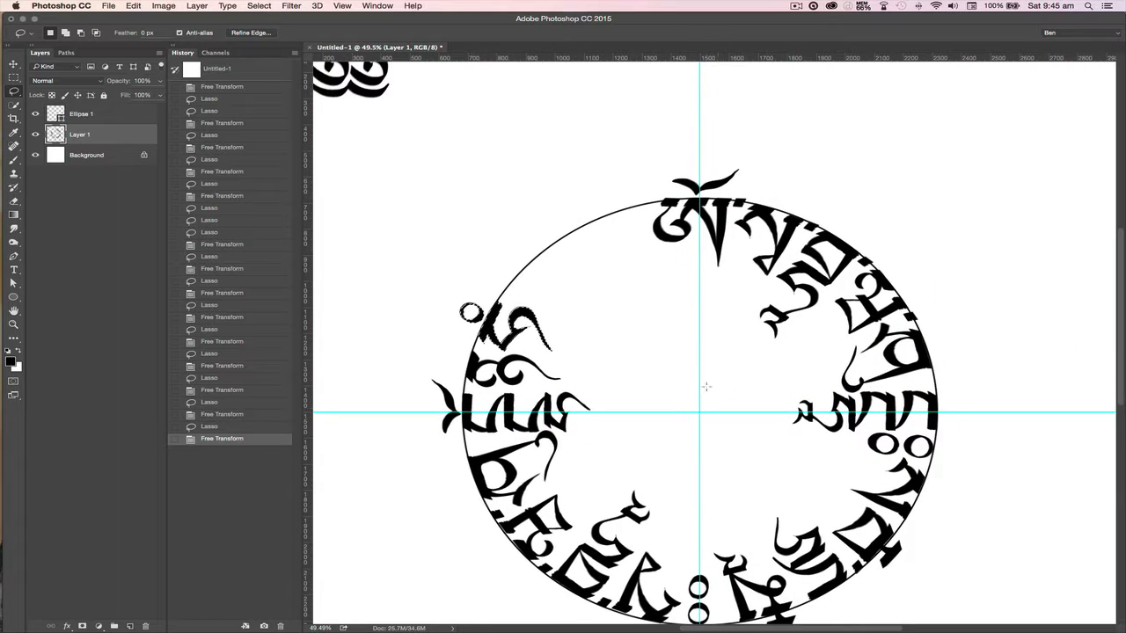
pyautogui.moveTo(446, 321); pyautogui.dragTo(451, 297)
pyautogui.moveTo(471, 329)
pyautogui.mouseDown()
pyautogui.moveTo(461, 308)
pyautogui.moveTo(519, 211)
pyautogui.moveTo(698, 170)
pyautogui.mouseUp()
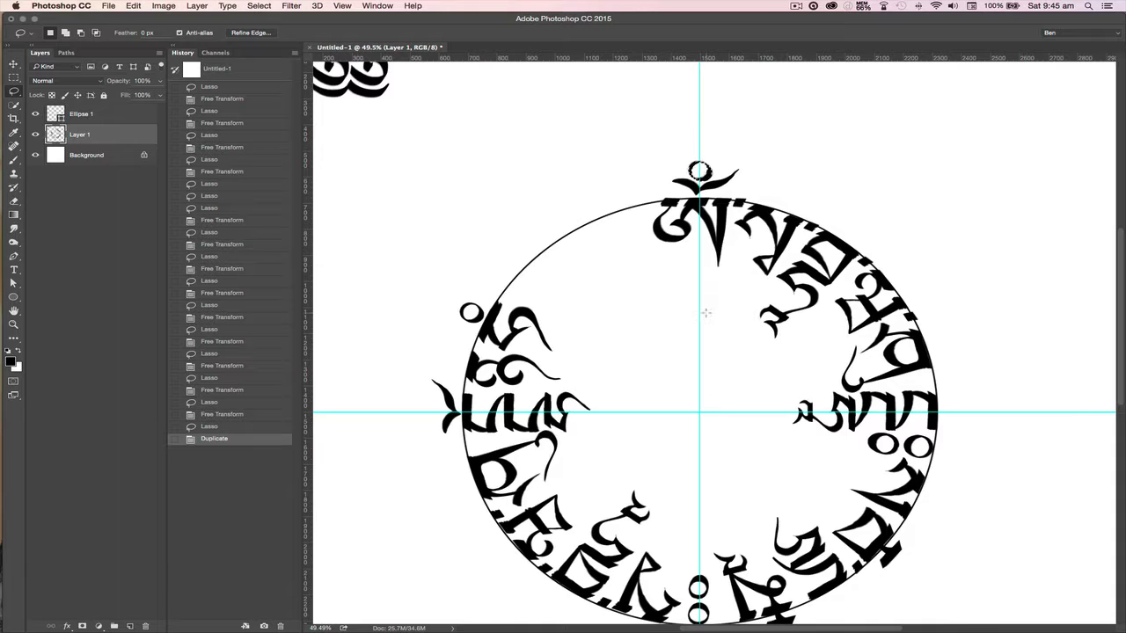
# Step: Scale the duplicated ring to about 87%, rotate it, nudge it into place above the top syllable and hide the guides
pyautogui.press('super+t')
pyautogui.moveTo(716, 185); pyautogui.dragTo(711, 179)
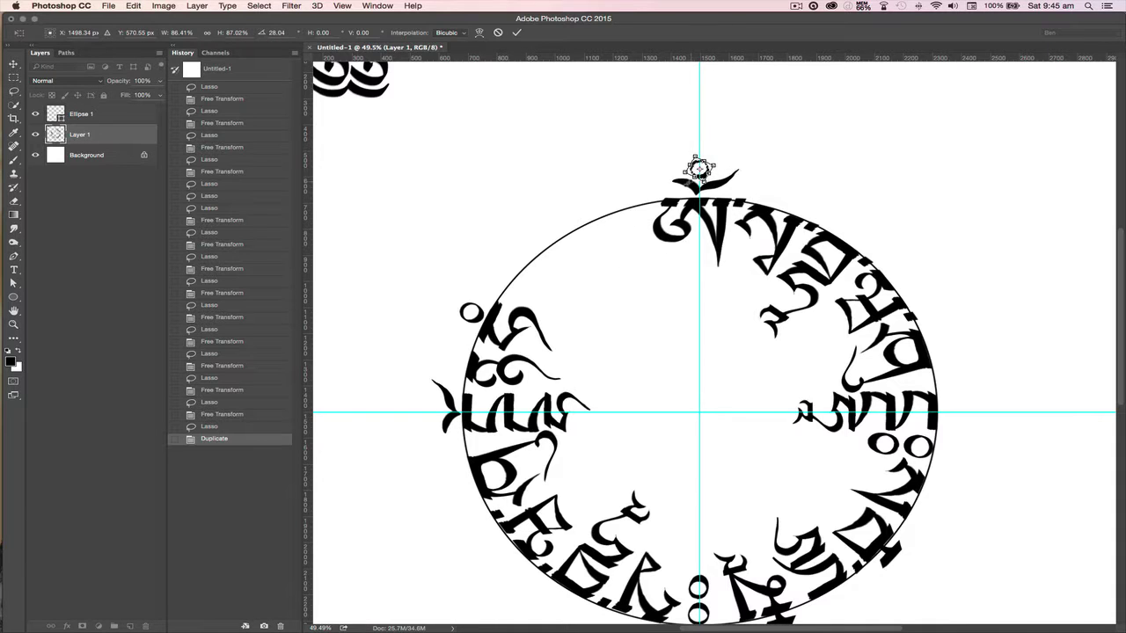
pyautogui.moveTo(605, 276); pyautogui.dragTo(596, 263)
pyautogui.press('Return')
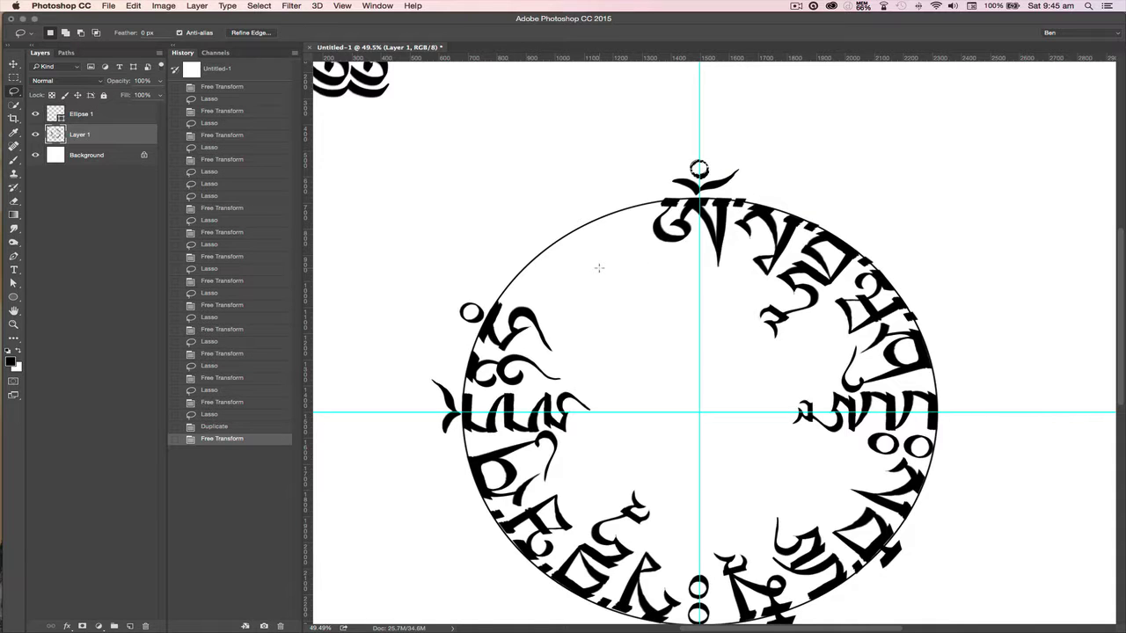
pyautogui.press('super+Up')
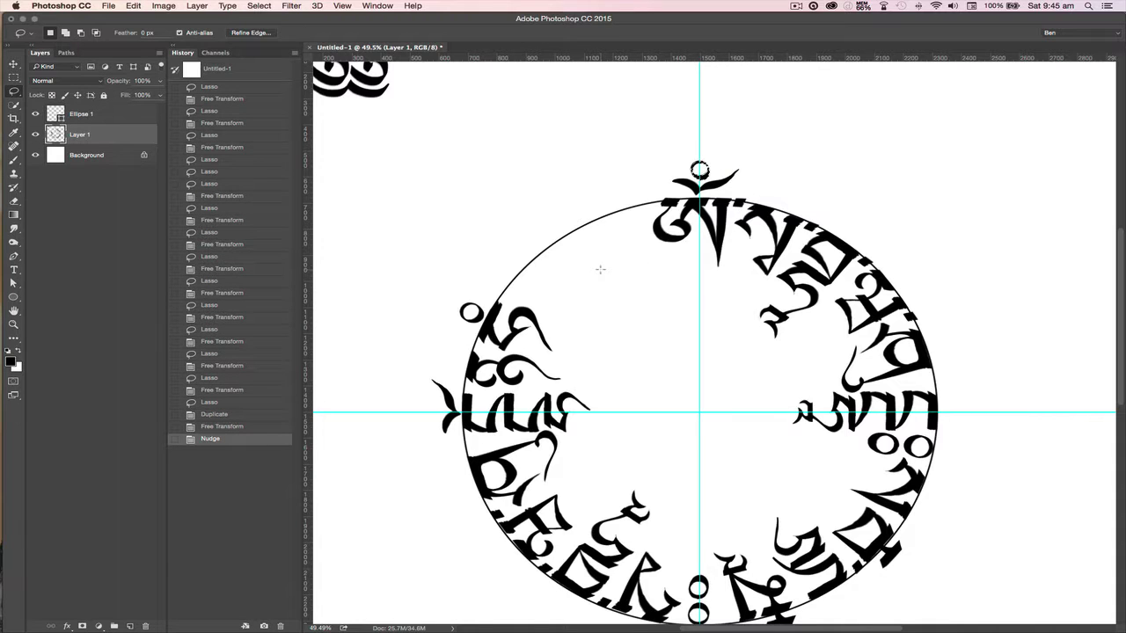
pyautogui.press('super+semicolon')
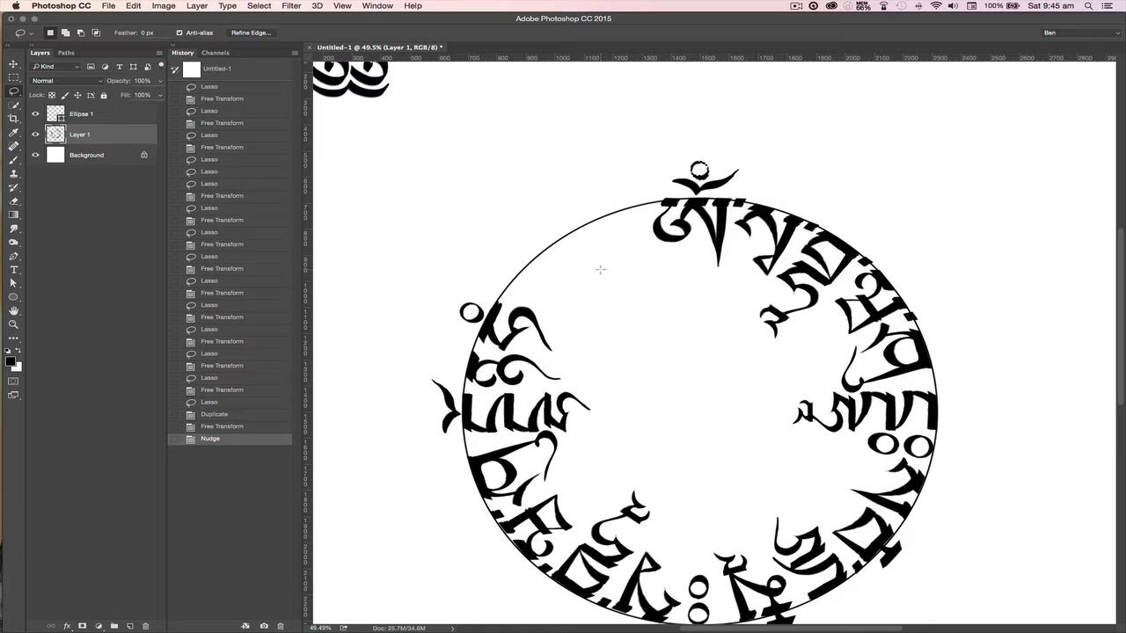
# Step: Lasso the closing double stroke, rotate it about -51° and place it after the last syllable on the circle's upper-left arc
pyautogui.moveTo(727, 453); pyautogui.dragTo(674, 276)
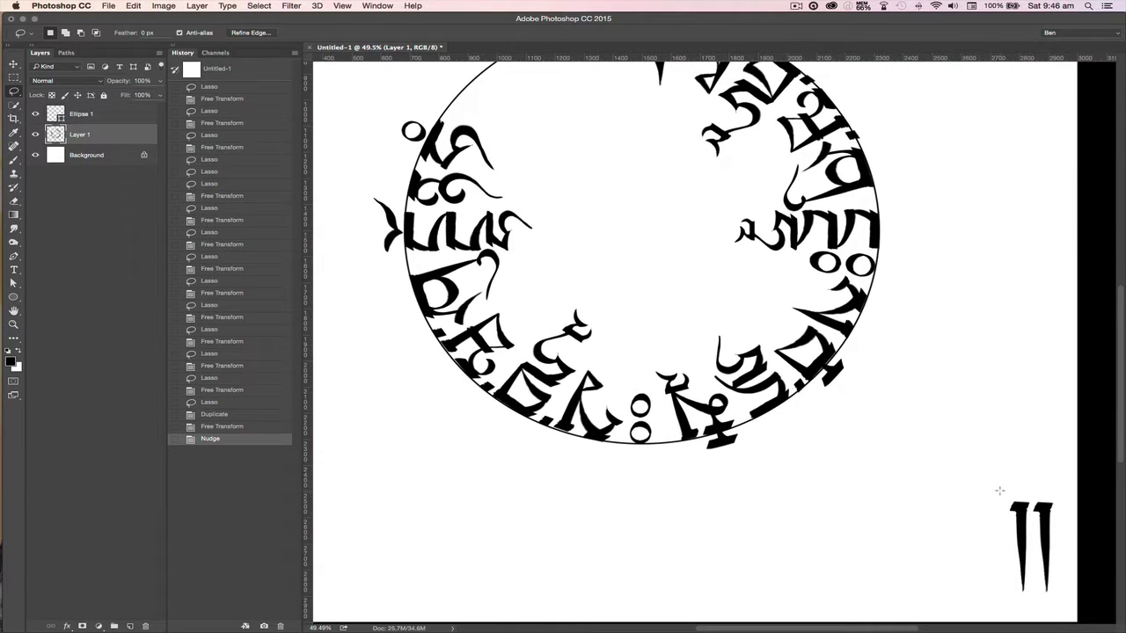
pyautogui.moveTo(1002, 491)
pyautogui.mouseDown()
pyautogui.moveTo(1060, 496)
pyautogui.moveTo(1071, 553)
pyautogui.moveTo(1028, 617)
pyautogui.moveTo(979, 507)
pyautogui.mouseUp()
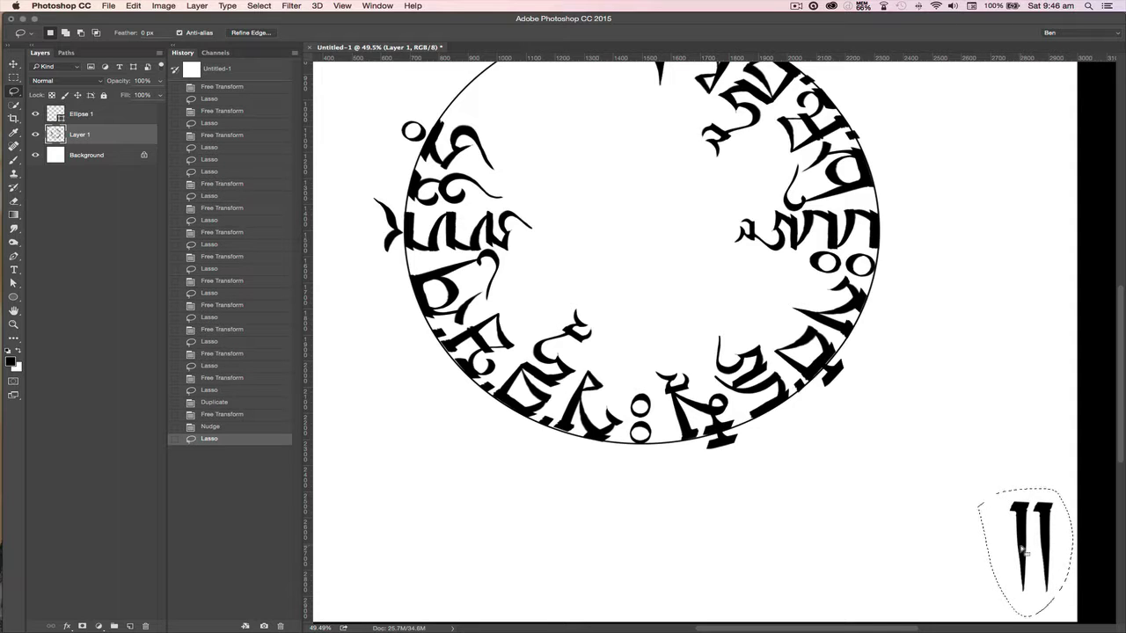
pyautogui.press('super+c')
pyautogui.press('super+t')
pyautogui.moveTo(1023, 550)
pyautogui.mouseDown()
pyautogui.moveTo(971, 476)
pyautogui.moveTo(524, 161)
pyautogui.mouseUp()
pyautogui.moveTo(604, 255); pyautogui.dragTo(735, 314)
pyautogui.moveTo(639, 316); pyautogui.dragTo(589, 273)
pyautogui.moveTo(684, 360); pyautogui.dragTo(694, 354)
pyautogui.moveTo(623, 327); pyautogui.dragTo(625, 332)
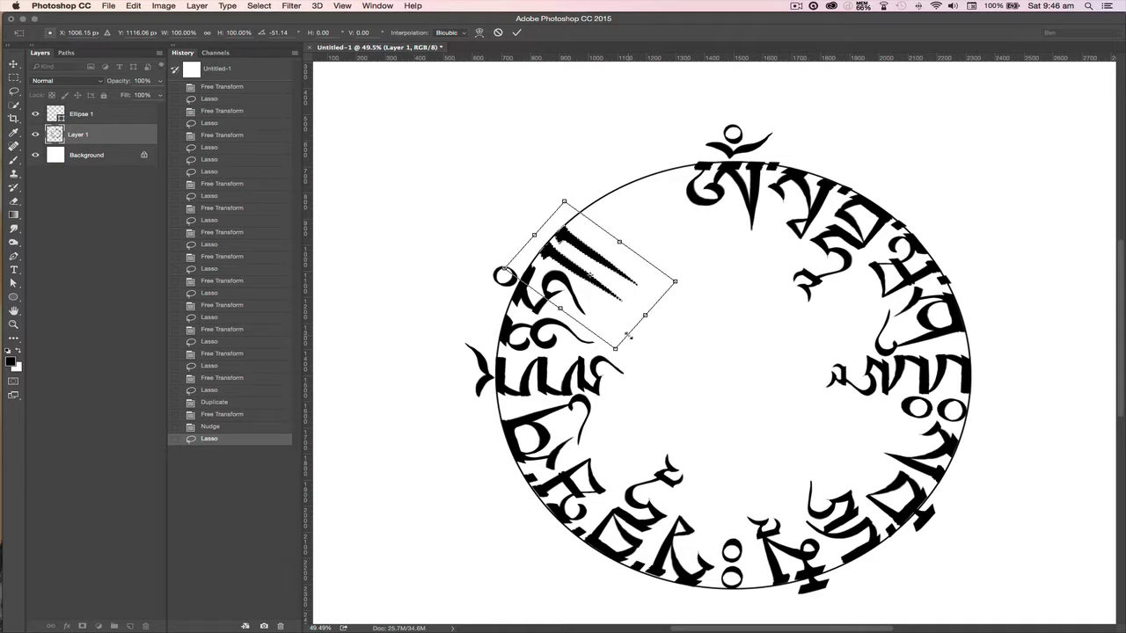
pyautogui.press('Return')
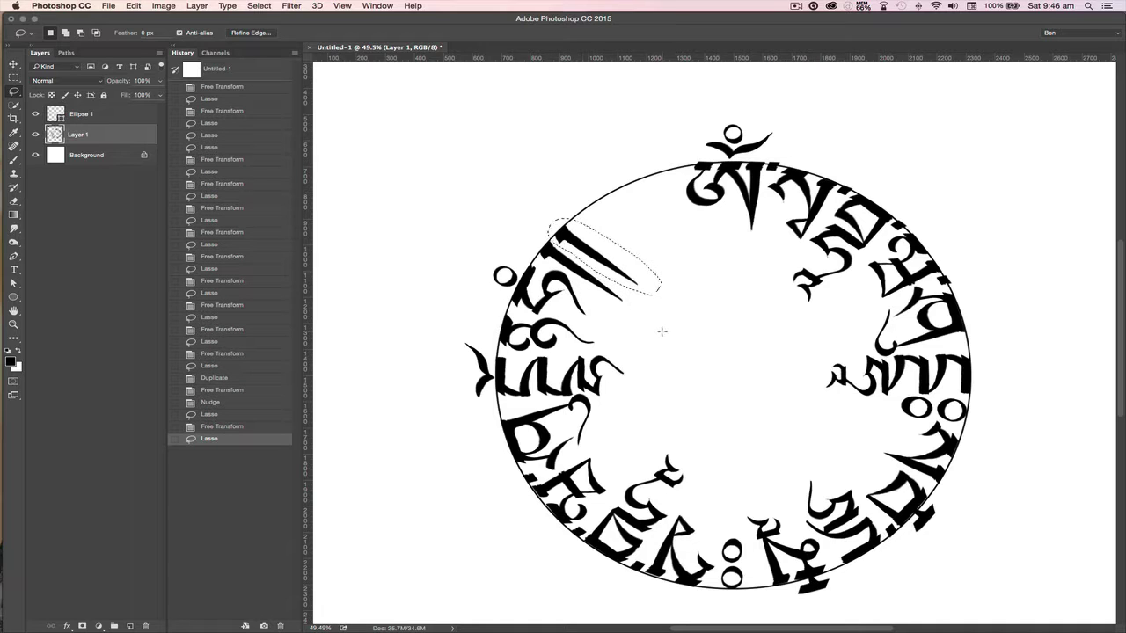
# Step: Rotate the outer stroke of the closing pair slightly to follow the circle's curve
pyautogui.press('super+t')
pyautogui.moveTo(660, 350); pyautogui.dragTo(660, 357)
pyautogui.press('Return')
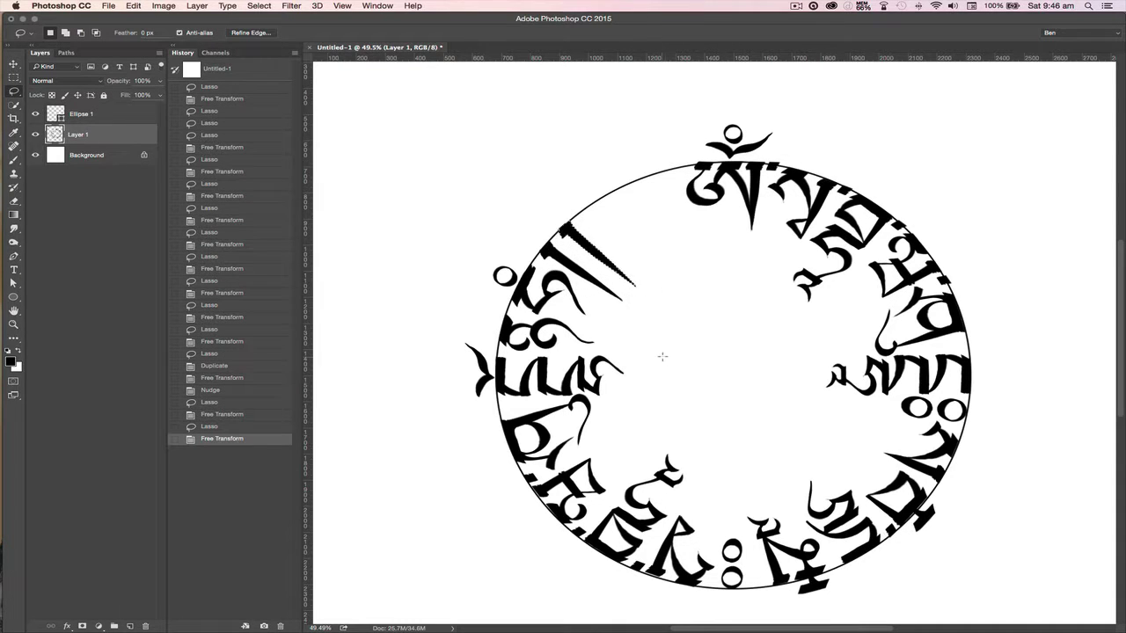
# Step: Lasso the double-curl opening ornament, rotate it about -25° and fit it into the gap before the top syllable
pyautogui.scroll(5, 653, 346)
pyautogui.hscroll(-3, 654, 347)
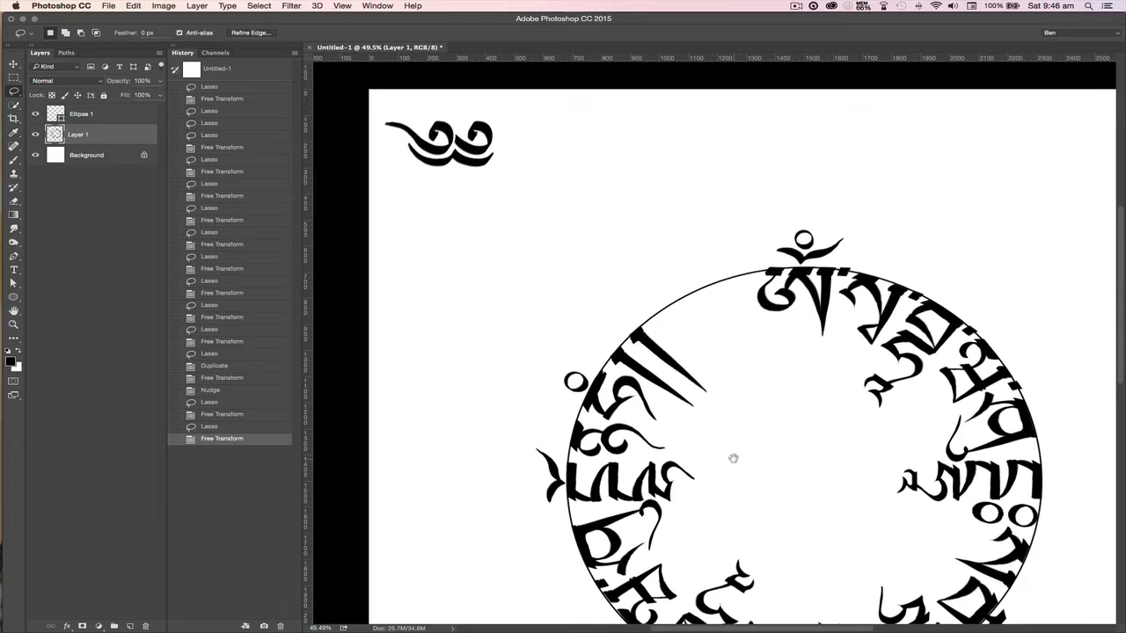
pyautogui.moveTo(396, 153)
pyautogui.mouseDown()
pyautogui.moveTo(377, 116)
pyautogui.moveTo(533, 185)
pyautogui.moveTo(403, 172)
pyautogui.mouseUp()
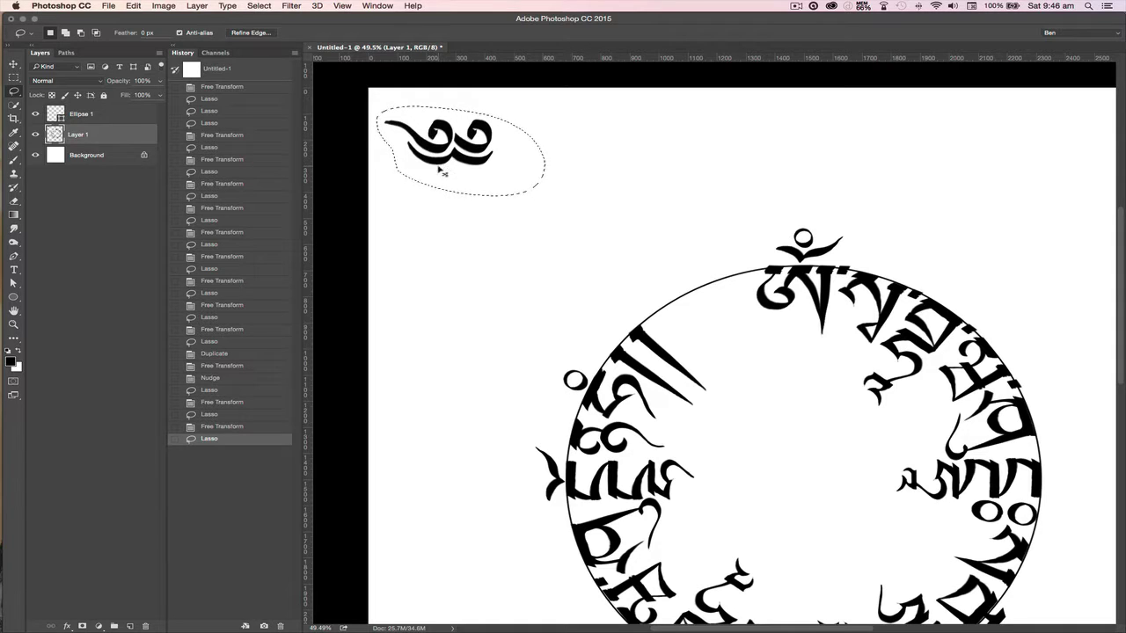
pyautogui.press('super+t')
pyautogui.moveTo(442, 176)
pyautogui.mouseDown()
pyautogui.moveTo(723, 343)
pyautogui.moveTo(712, 344)
pyautogui.mouseUp()
pyautogui.moveTo(786, 419); pyautogui.dragTo(866, 400)
pyautogui.moveTo(730, 326); pyautogui.dragTo(732, 329)
pyautogui.moveTo(739, 377); pyautogui.dragTo(721, 342)
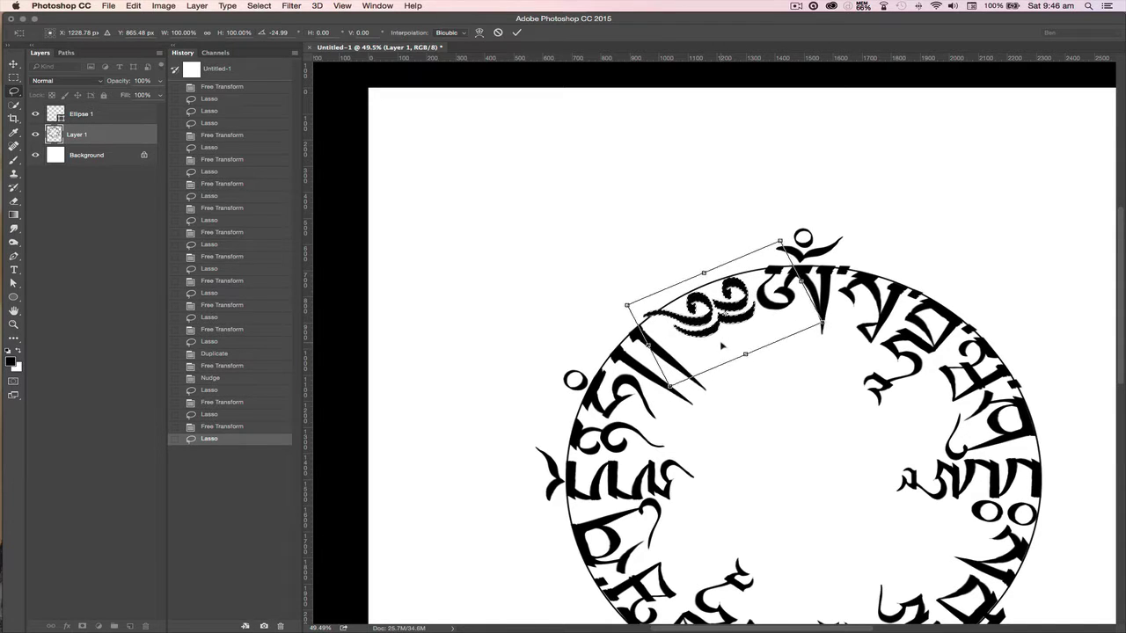
pyautogui.press('Return')
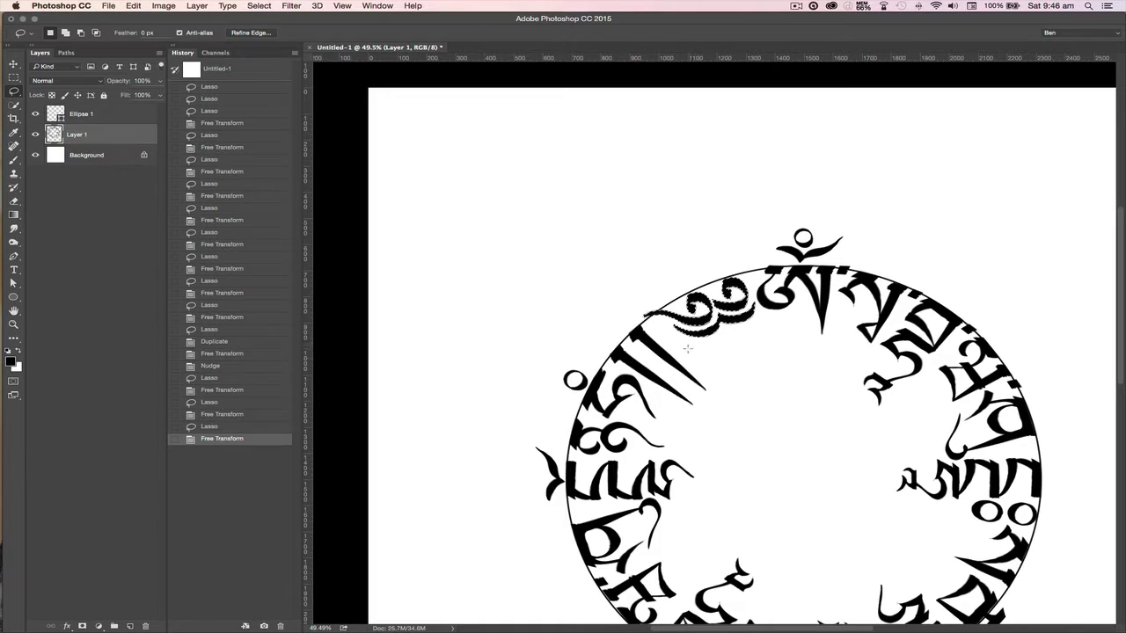
pyautogui.press('super+Down')
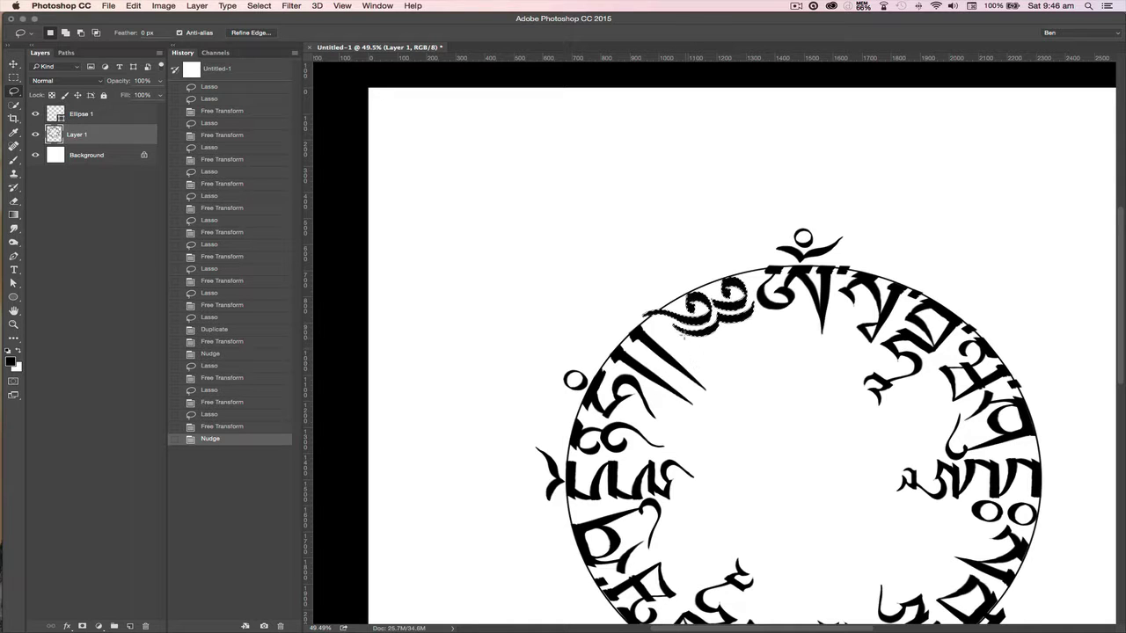
# Step: Lasso the opening ornament's first curl, rotate it slightly counter-clockwise, nudge it along the inside of the circle and deselect
pyautogui.keyDown('super'); pyautogui.click(706, 349); pyautogui.keyUp('super')
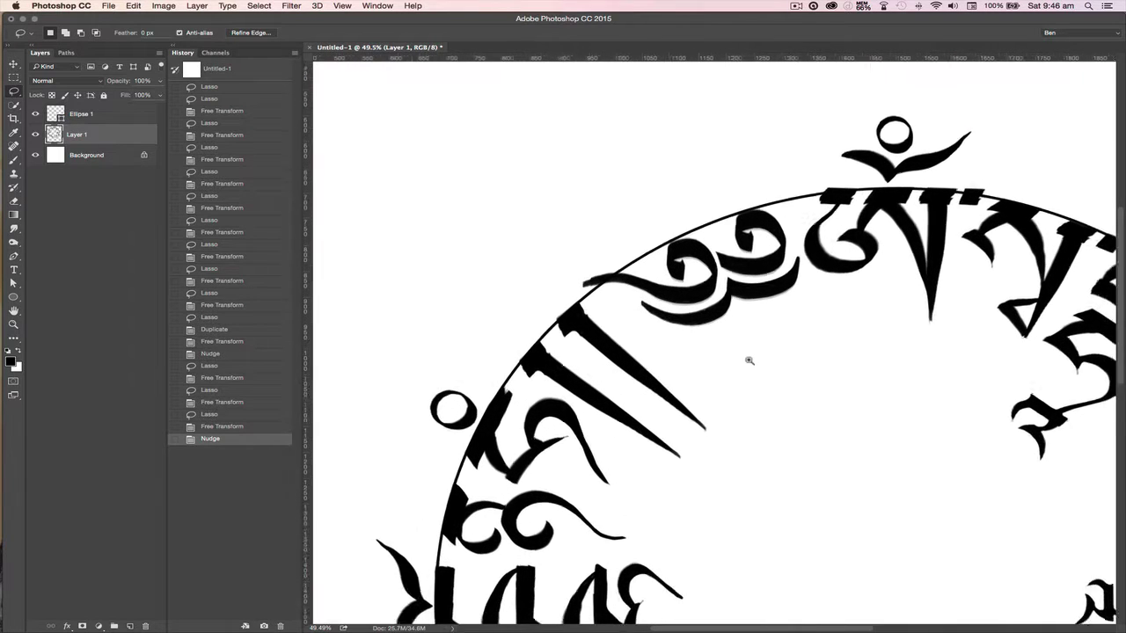
pyautogui.moveTo(608, 308)
pyautogui.mouseDown()
pyautogui.moveTo(563, 288)
pyautogui.moveTo(566, 249)
pyautogui.moveTo(678, 213)
pyautogui.moveTo(713, 239)
pyautogui.mouseUp()
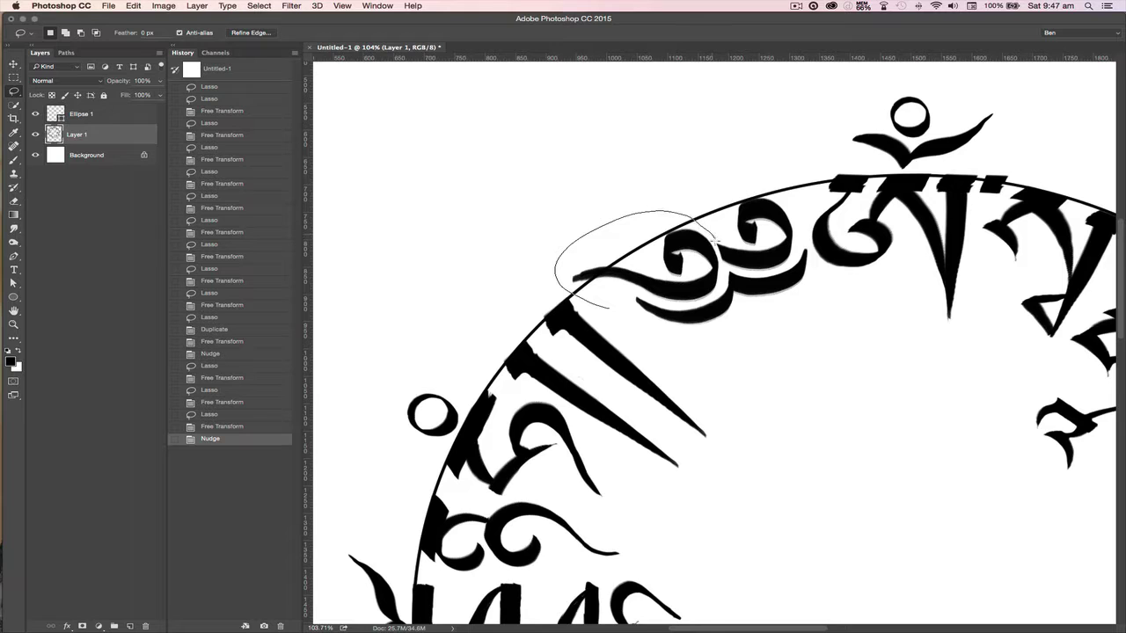
pyautogui.moveTo(724, 375)
pyautogui.mouseDown()
pyautogui.moveTo(652, 356)
pyautogui.moveTo(606, 322)
pyautogui.mouseUp()
pyautogui.press('super+t')
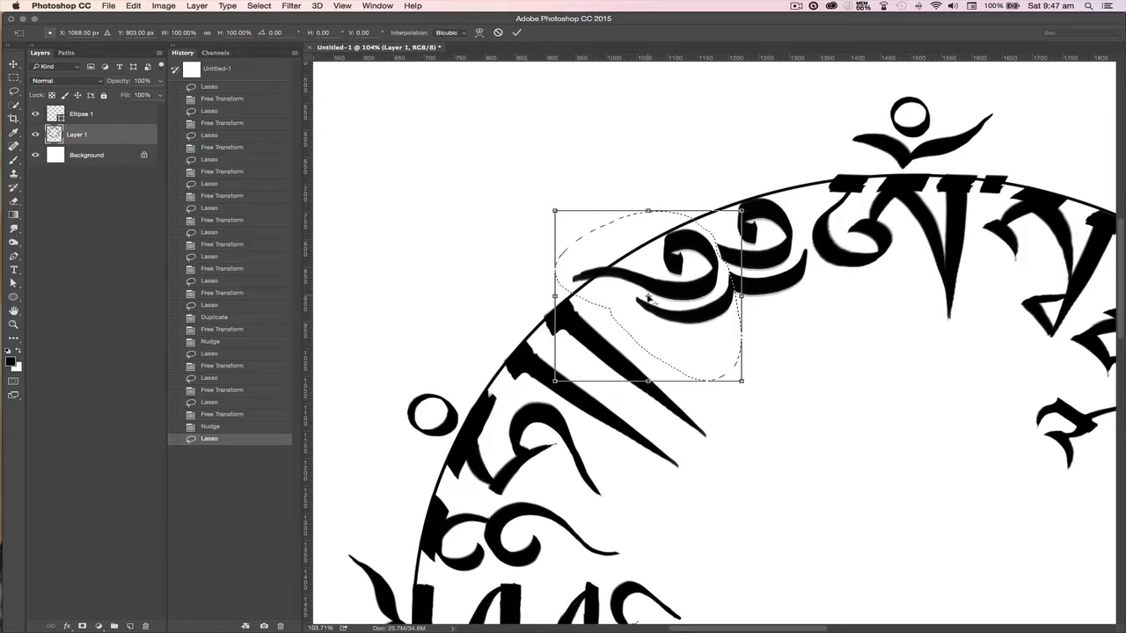
pyautogui.moveTo(697, 424); pyautogui.dragTo(712, 427)
pyautogui.press('Left')
pyautogui.press('Left')
pyautogui.press('Left')
pyautogui.press('Left')
pyautogui.press('Left')
pyautogui.press('Down')
pyautogui.press('Down')
pyautogui.moveTo(682, 428); pyautogui.dragTo(689, 431)
pyautogui.press('Down')
pyautogui.press('Down')
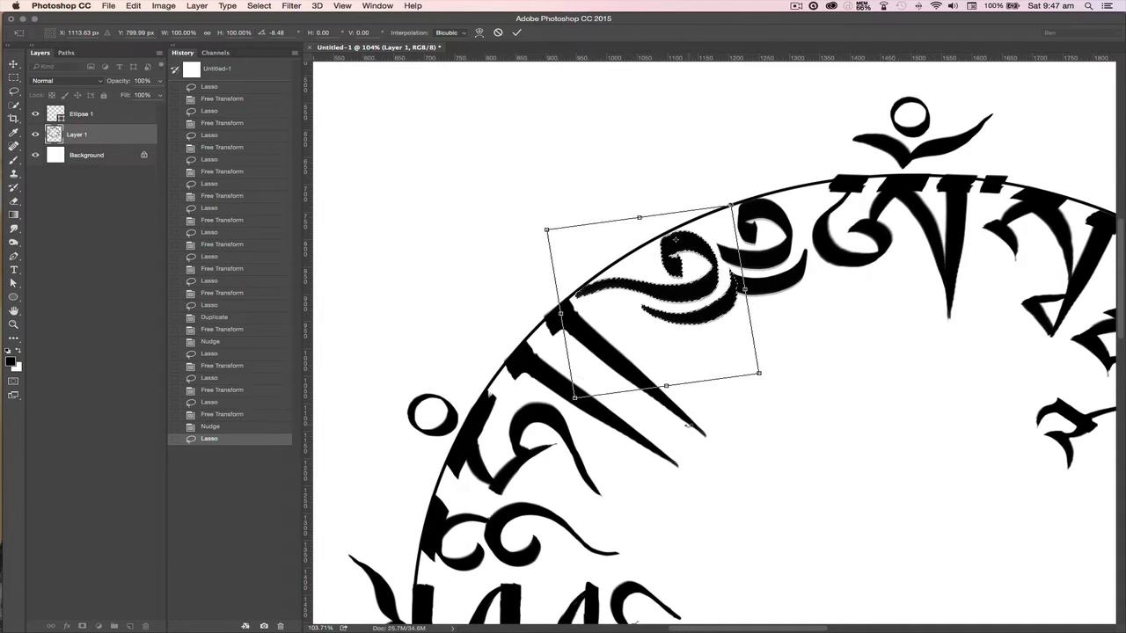
pyautogui.moveTo(691, 432); pyautogui.dragTo(699, 445)
pyautogui.press('Return')
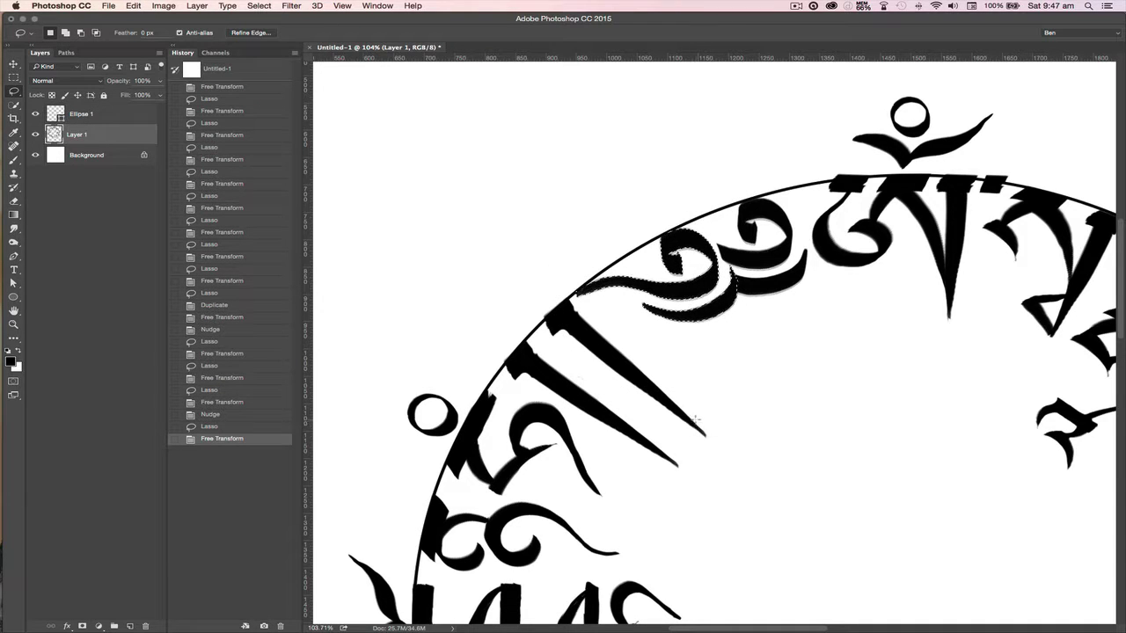
pyautogui.press('super+d')
# Step: Hide the Ellipse 1 layer and show the guides with the whole design in view
pyautogui.moveTo(736, 459); pyautogui.dragTo(707, 433)
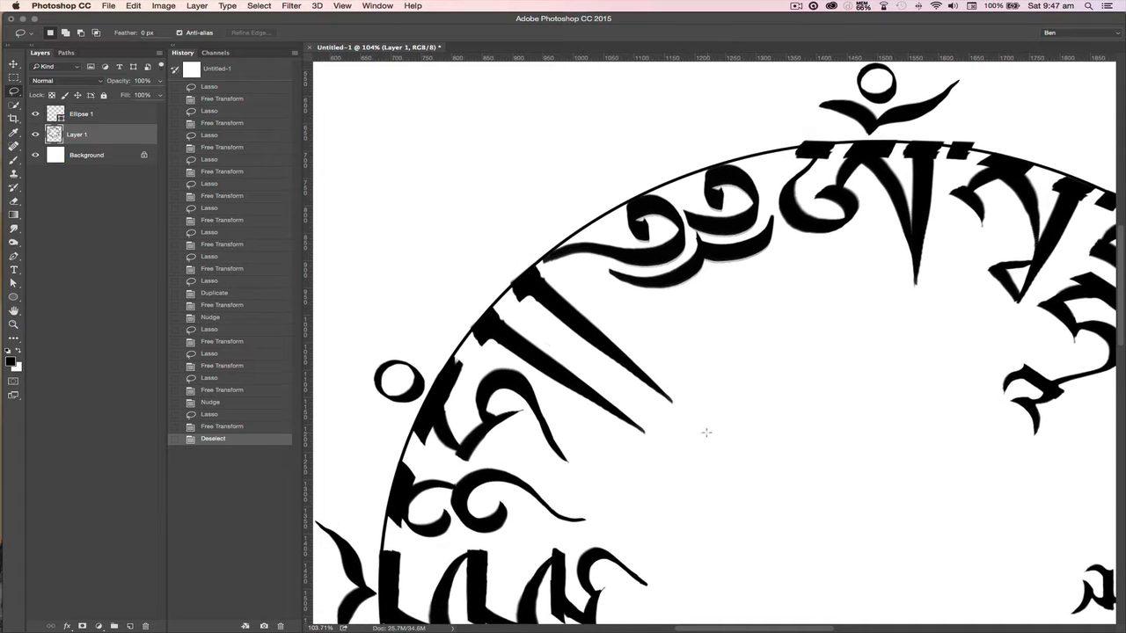
pyautogui.scroll(-5, 703, 434)
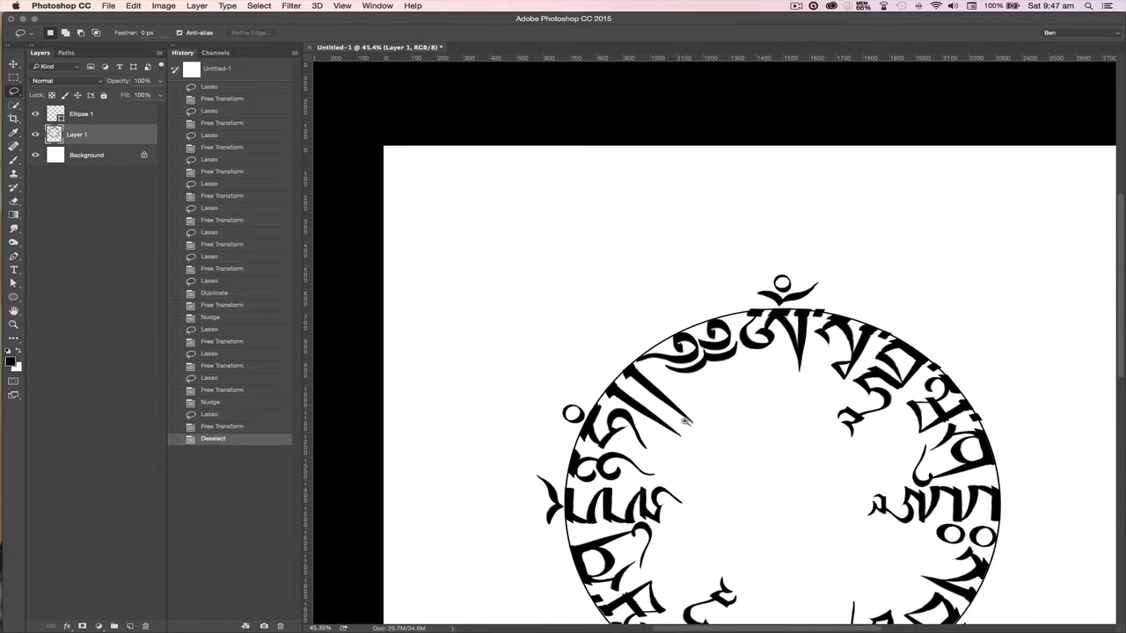
pyautogui.scroll(-3, 697, 427)
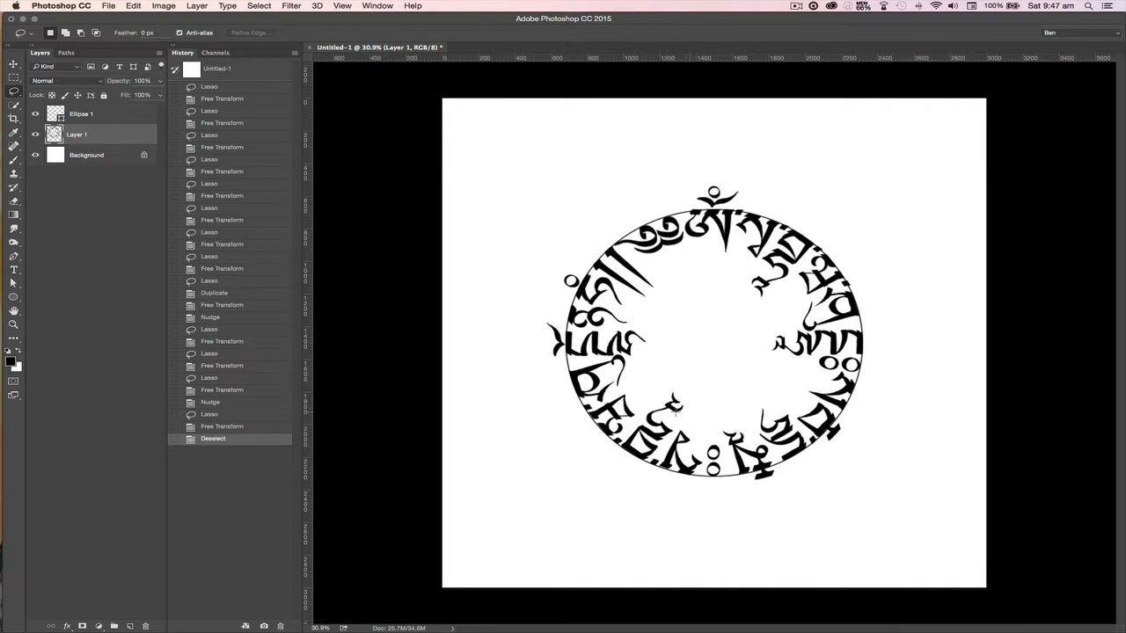
pyautogui.click(34, 114)
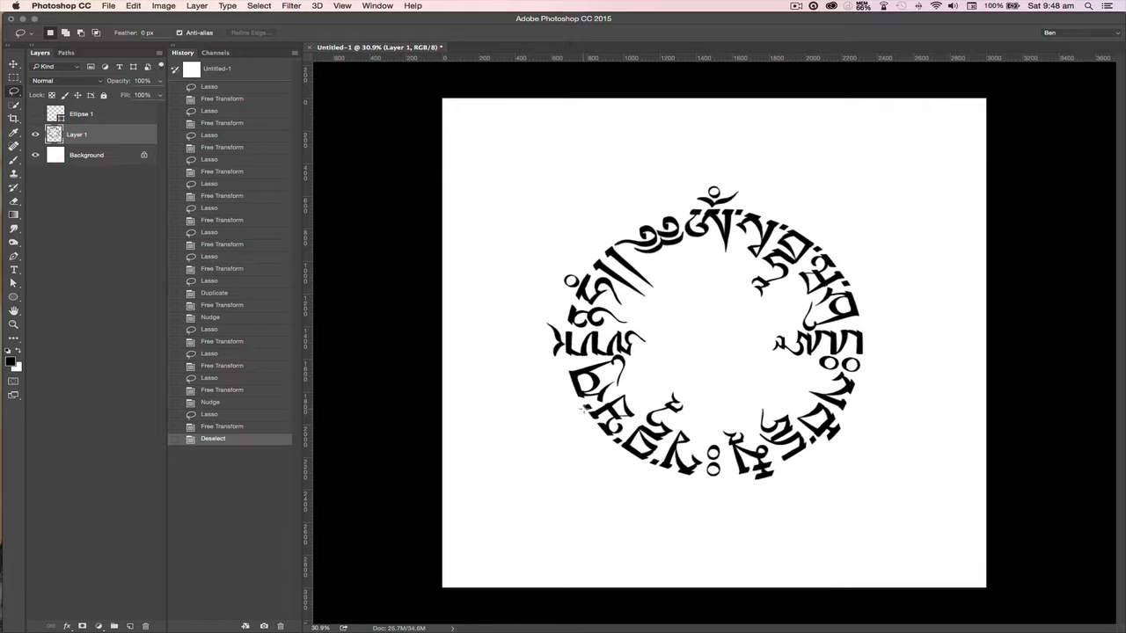
pyautogui.press('super+semicolon')
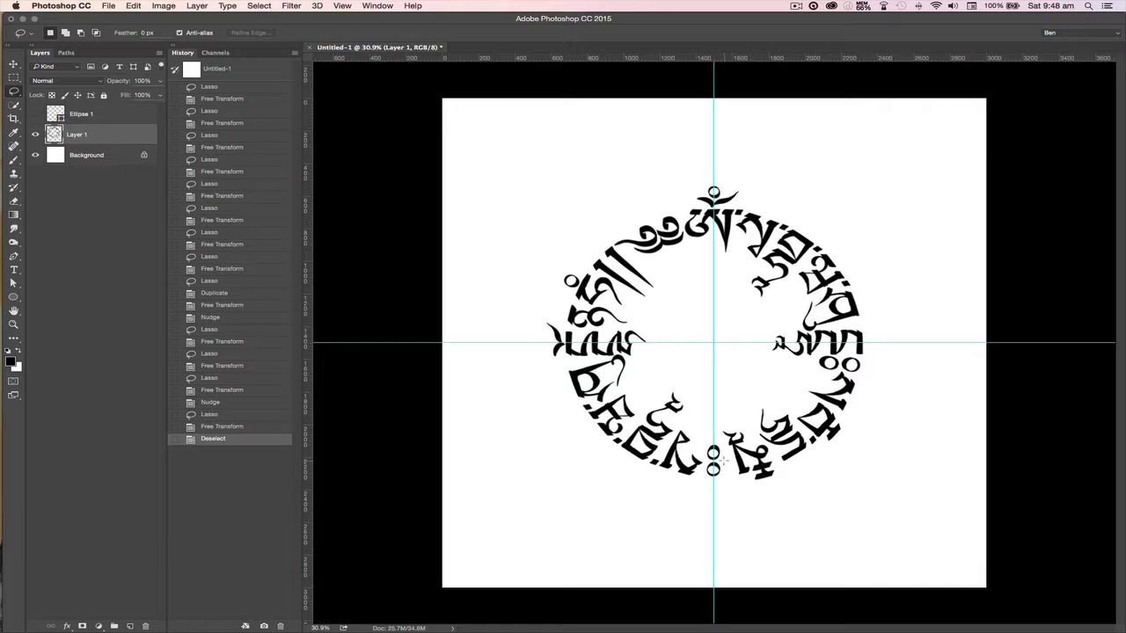
# Step: Lasso the syllables of the lower-right quarter, rotate them about 1.1° around the guides' intersection and deselect
pyautogui.moveTo(761, 326)
pyautogui.mouseDown()
pyautogui.moveTo(856, 323)
pyautogui.moveTo(890, 368)
pyautogui.moveTo(853, 481)
pyautogui.moveTo(769, 500)
pyautogui.moveTo(733, 473)
pyautogui.moveTo(717, 435)
pyautogui.moveTo(720, 396)
pyautogui.moveTo(744, 329)
pyautogui.mouseUp()
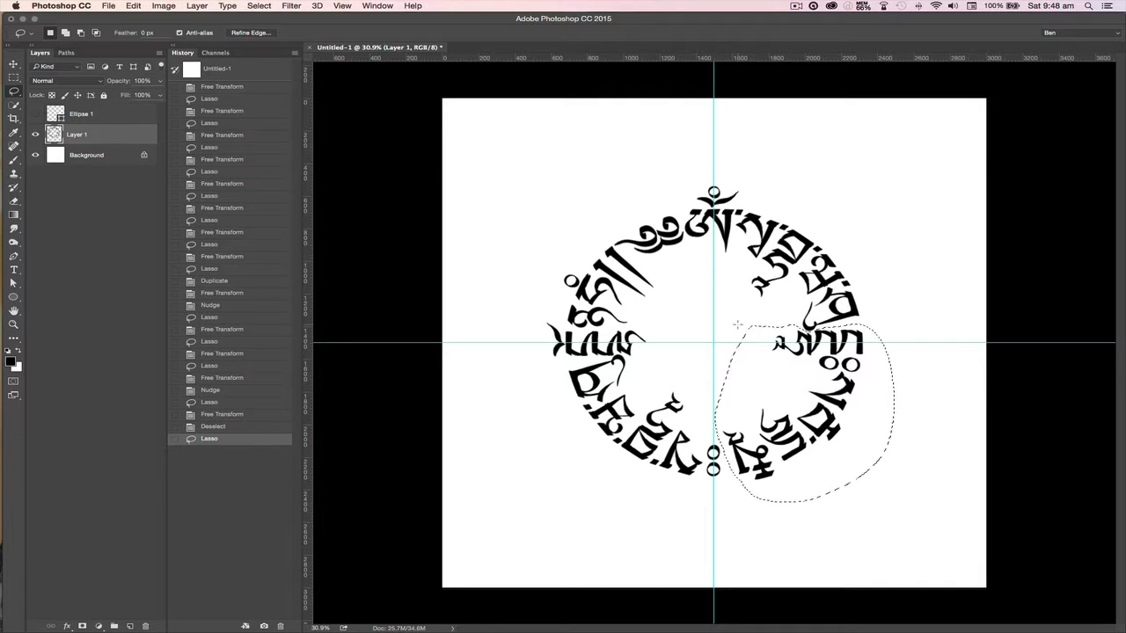
pyautogui.press('super+t')
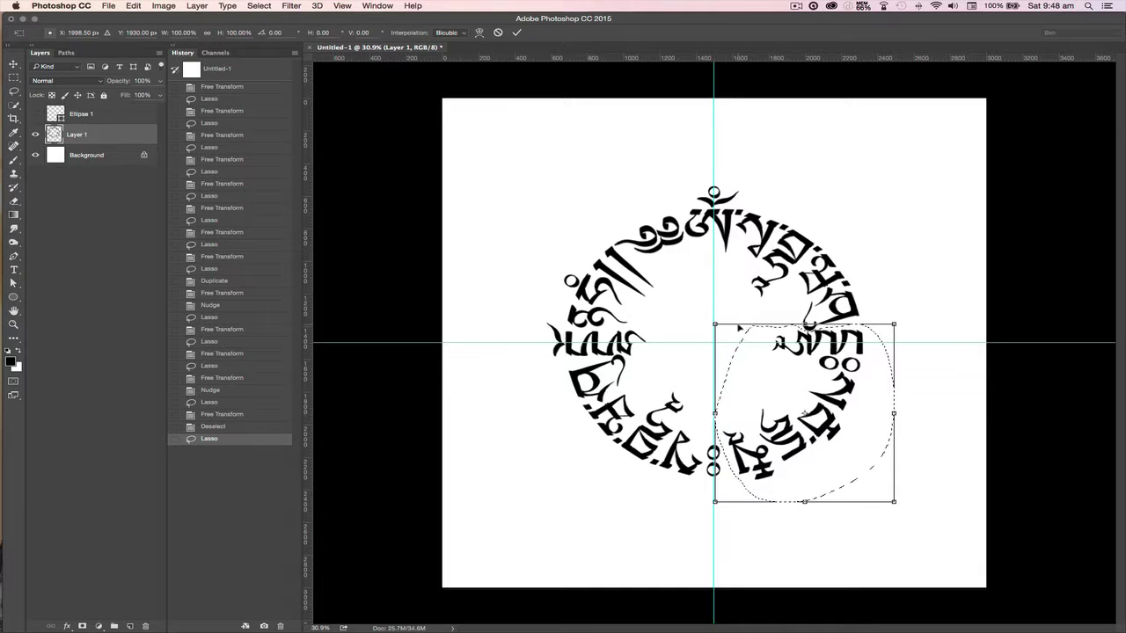
pyautogui.moveTo(804, 412); pyautogui.dragTo(714, 345)
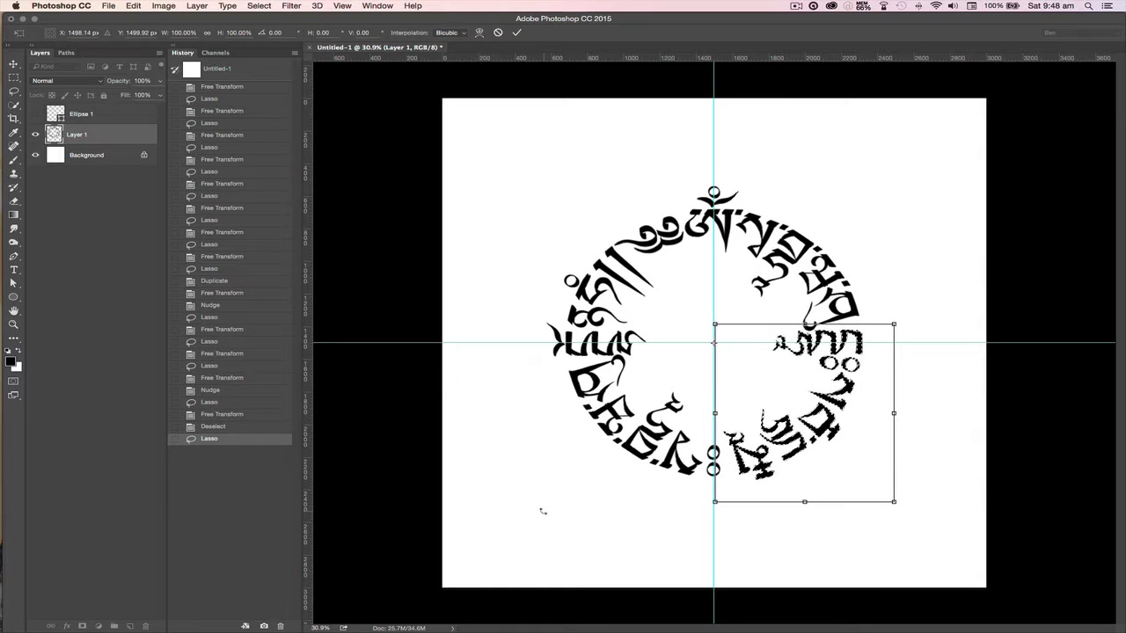
pyautogui.moveTo(542, 513); pyautogui.dragTo(538, 512)
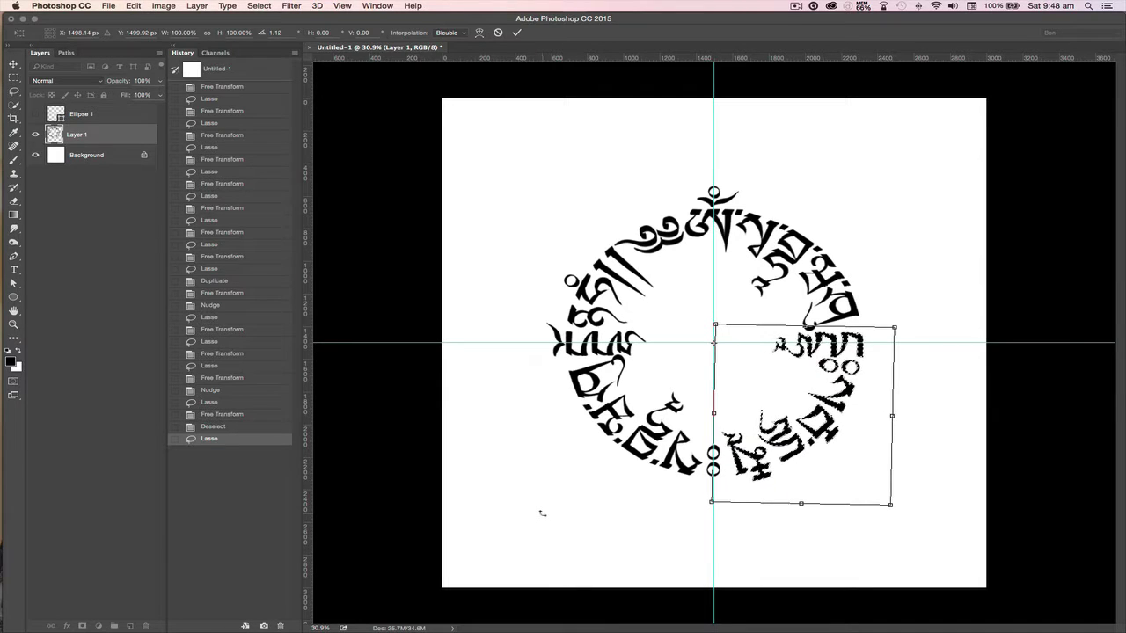
pyautogui.press('Return')
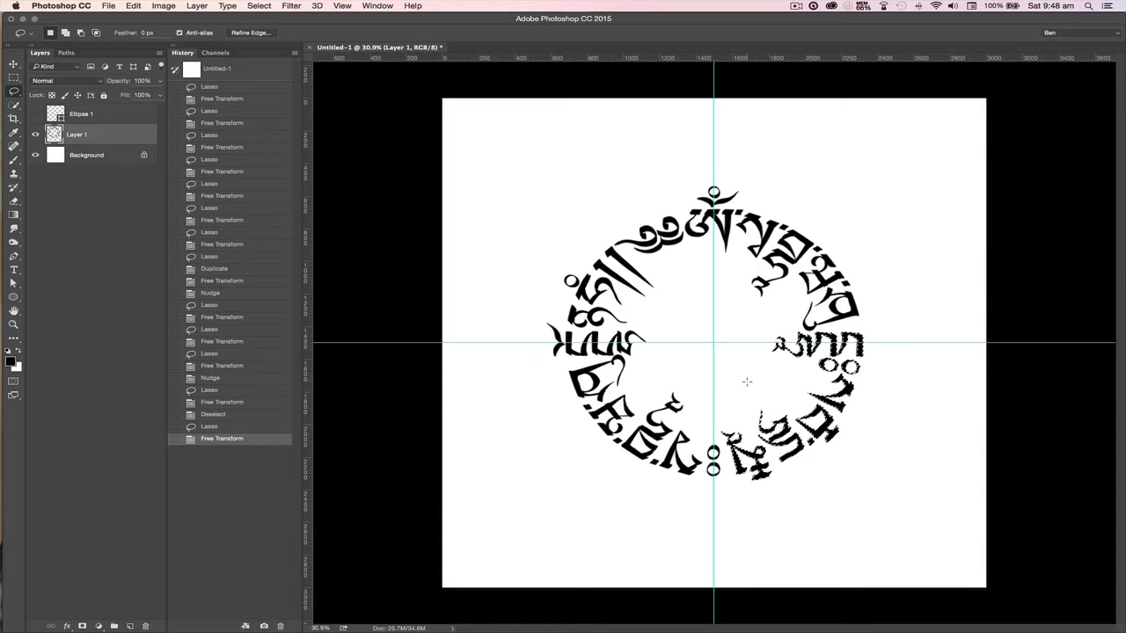
pyautogui.press('super+d')
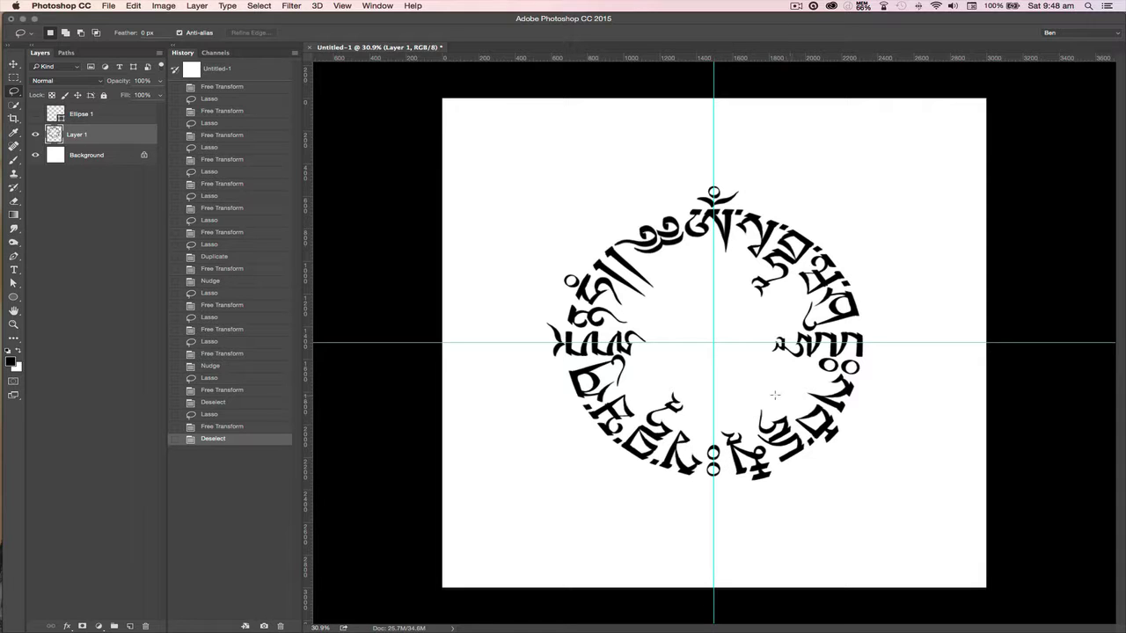
# Step: Lasso the lower-right syllables next to the bottom double circles, rotate them about 0.8° around the guides' intersection and deselect
pyautogui.moveTo(770, 388)
pyautogui.mouseDown()
pyautogui.moveTo(824, 407)
pyautogui.moveTo(808, 493)
pyautogui.moveTo(799, 397)
pyautogui.moveTo(824, 405)
pyautogui.moveTo(847, 424)
pyautogui.moveTo(823, 478)
pyautogui.moveTo(757, 498)
pyautogui.moveTo(741, 493)
pyautogui.moveTo(715, 407)
pyautogui.mouseUp()
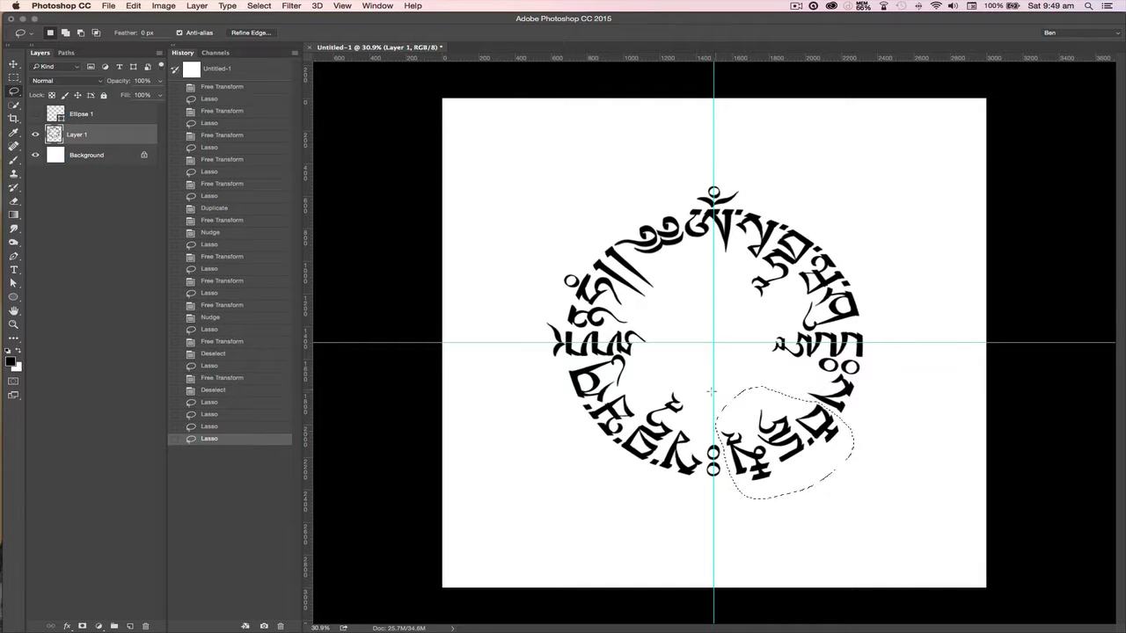
pyautogui.press('super+t')
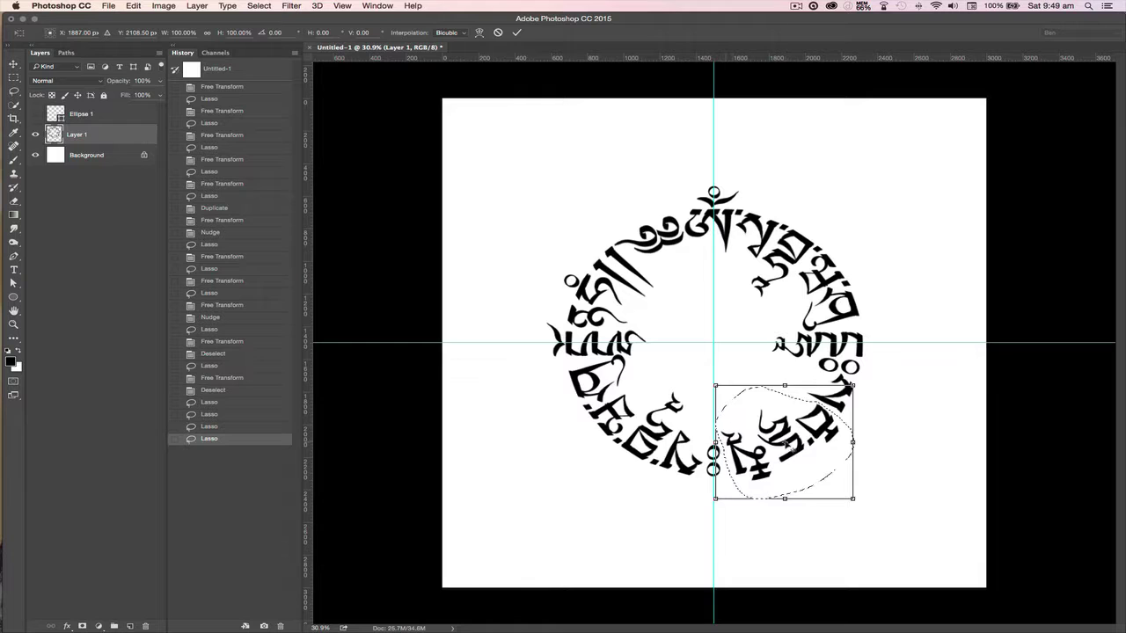
pyautogui.moveTo(750, 397); pyautogui.dragTo(713, 342)
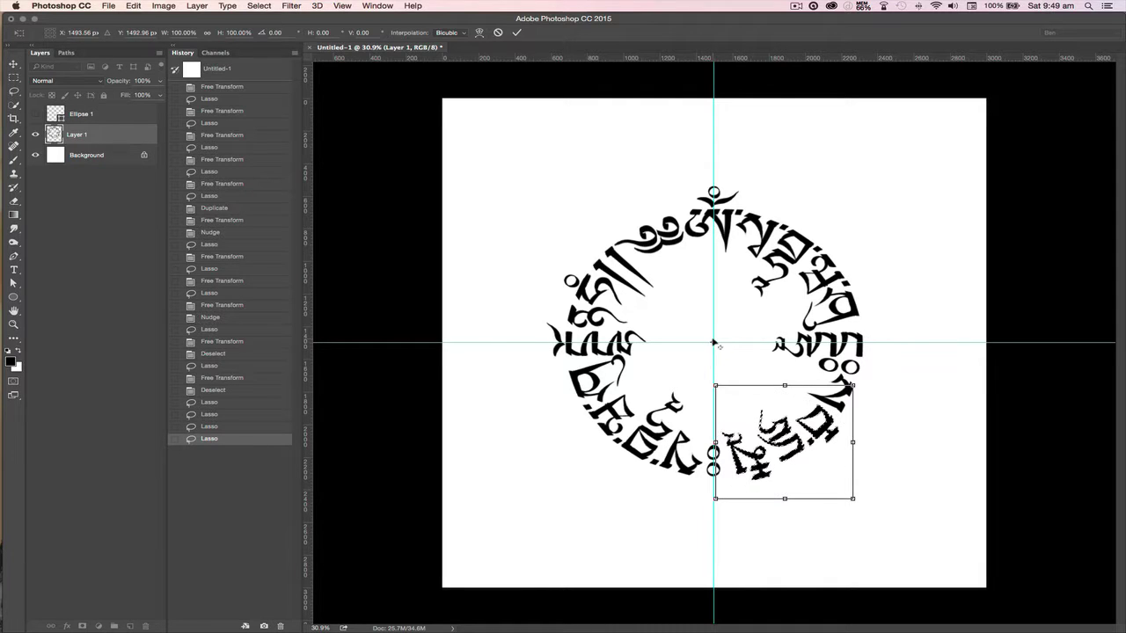
pyautogui.moveTo(648, 535); pyautogui.dragTo(645, 537)
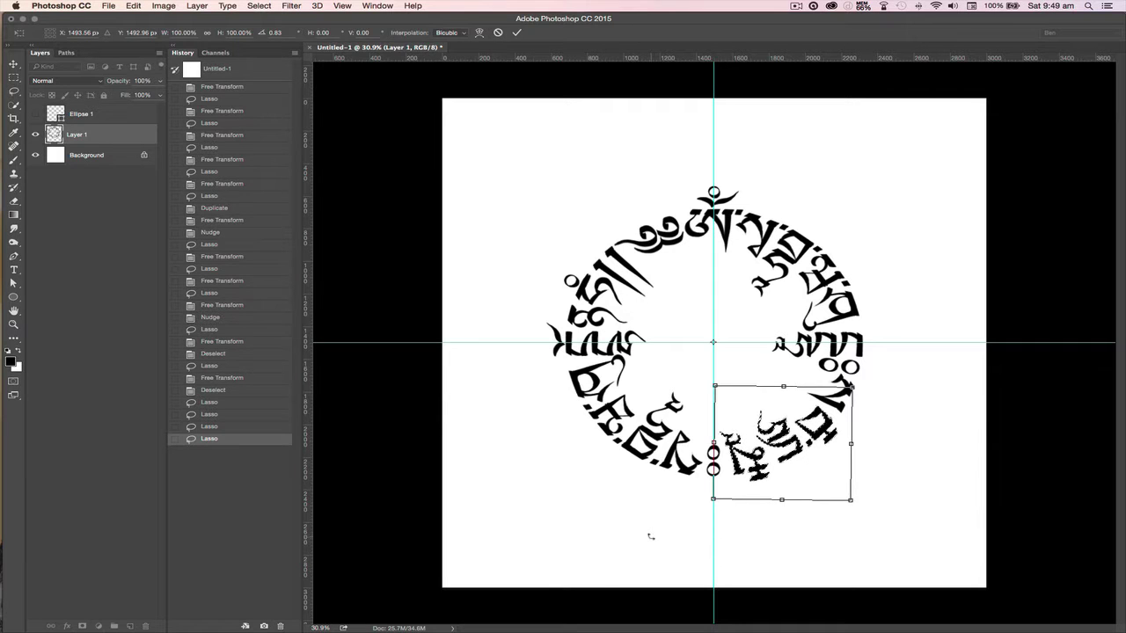
pyautogui.press('Return')
pyautogui.hotkey('ctrl', 'd')
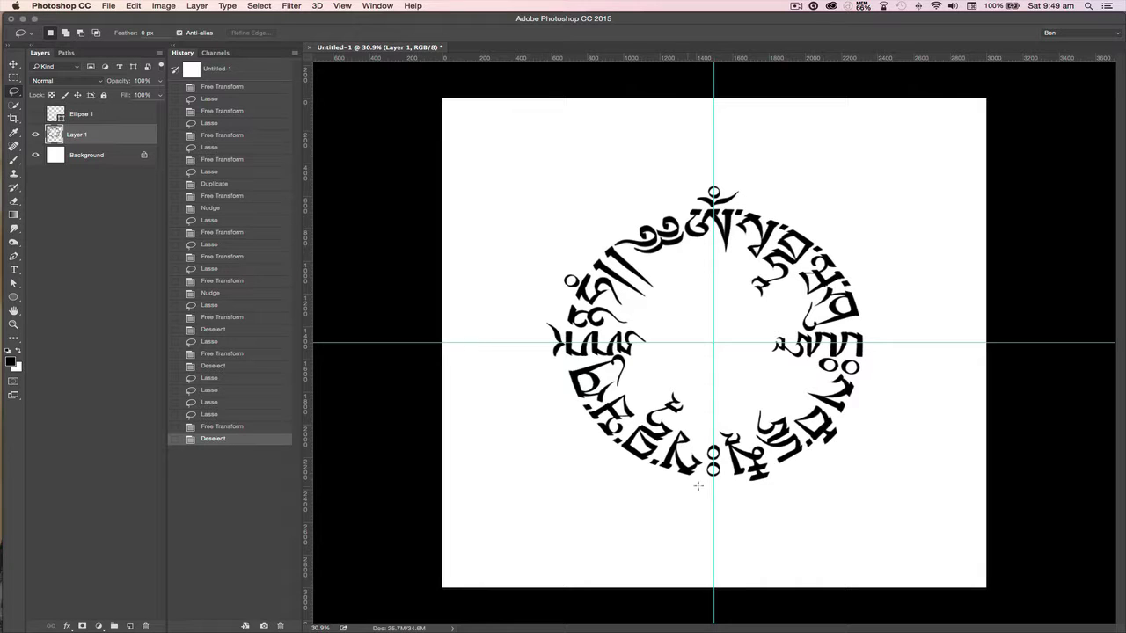
# Step: Lasso the left-half syllables from the bottom double circles to the two long strokes, rotate them about -1° around the guides' intersection and deselect
pyautogui.moveTo(699, 487)
pyautogui.mouseDown()
pyautogui.moveTo(697, 363)
pyautogui.moveTo(673, 283)
pyautogui.moveTo(586, 233)
pyautogui.moveTo(524, 275)
pyautogui.moveTo(529, 408)
pyautogui.moveTo(634, 504)
pyautogui.moveTo(690, 498)
pyautogui.mouseUp()
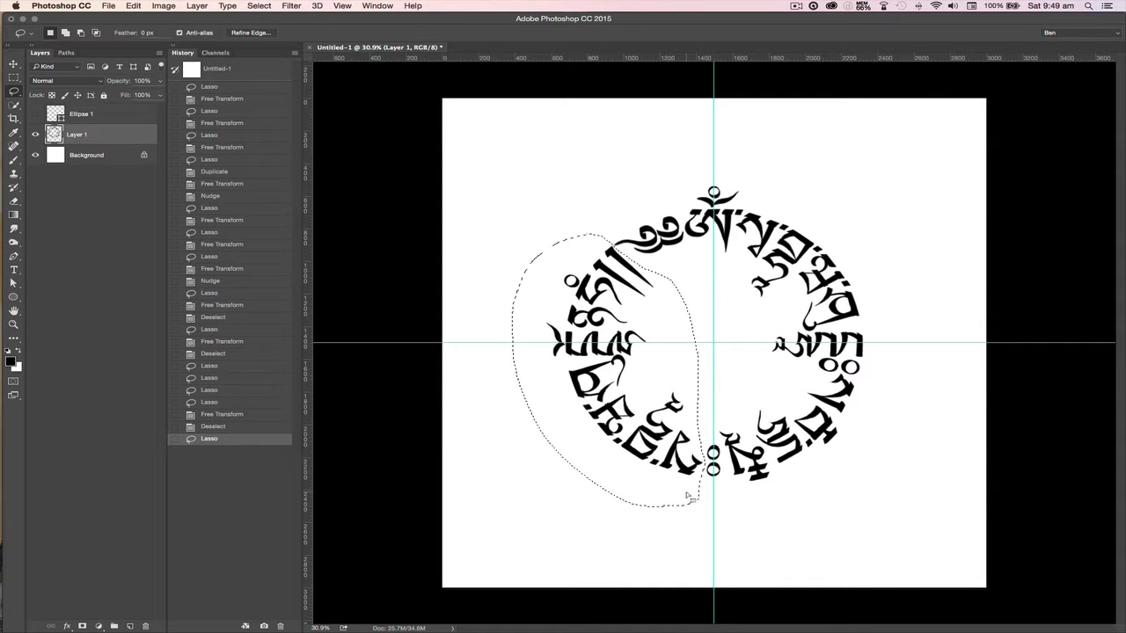
pyautogui.press('super+t')
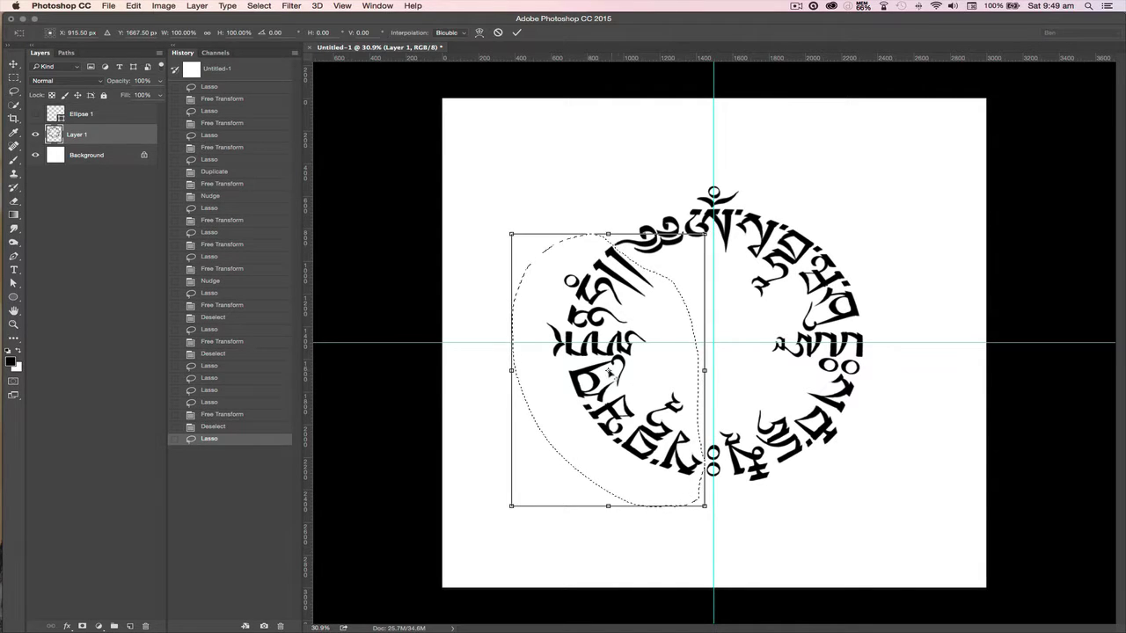
pyautogui.moveTo(645, 363); pyautogui.dragTo(715, 345)
pyautogui.moveTo(473, 422); pyautogui.dragTo(476, 425)
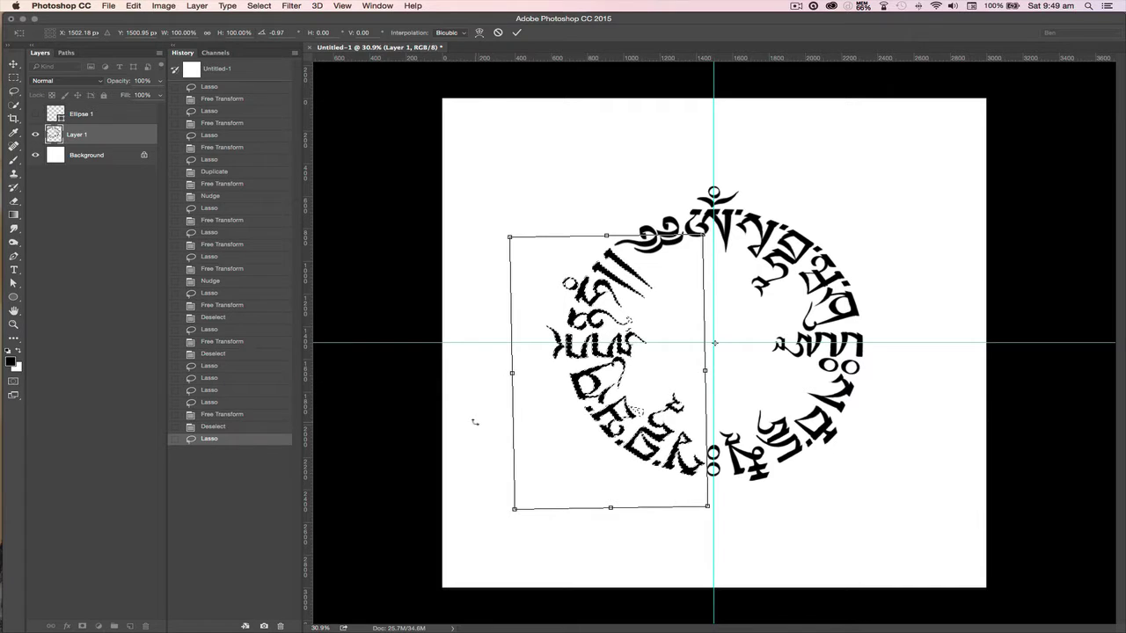
pyautogui.press('Return')
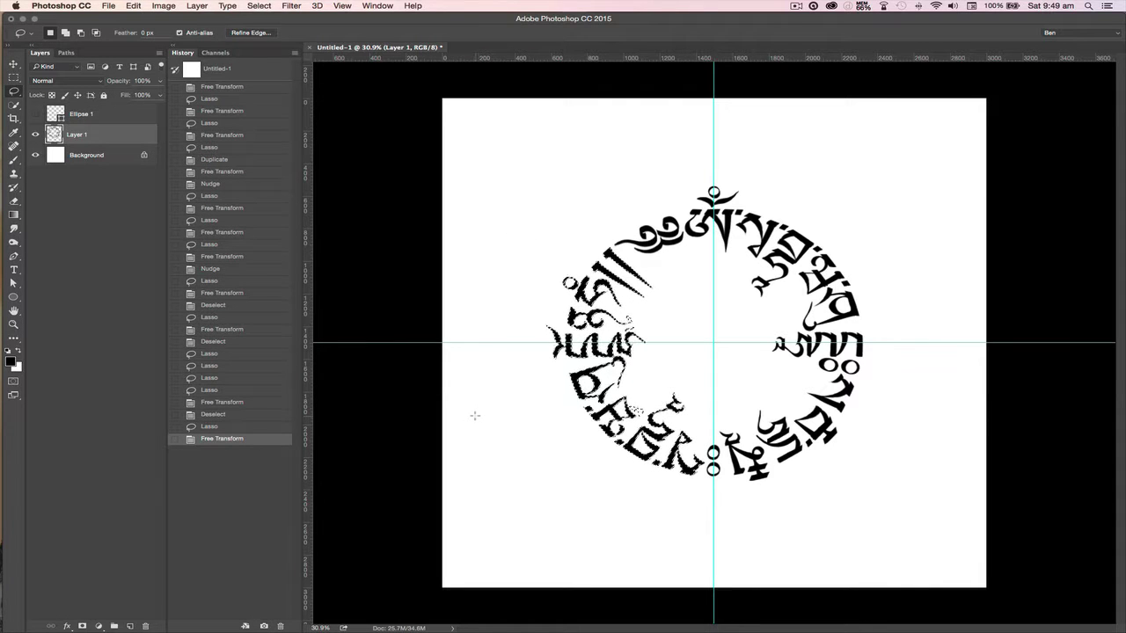
pyautogui.press('super+d')
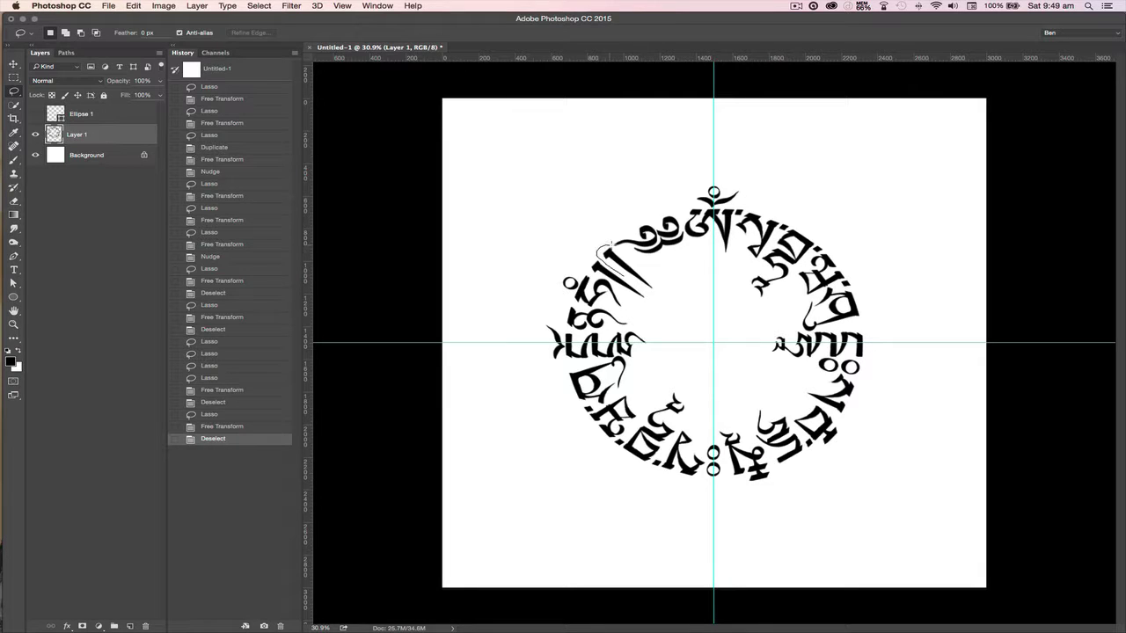
# Step: Lasso the long stroke nearest the opening ornament, rotate it slightly counter-clockwise around the guides' intersection and deselect
pyautogui.moveTo(655, 280); pyautogui.dragTo(662, 288)
pyautogui.press('super+t')
pyautogui.moveTo(631, 270); pyautogui.dragTo(714, 343)
pyautogui.moveTo(535, 401); pyautogui.dragTo(538, 403)
pyautogui.press('Return')
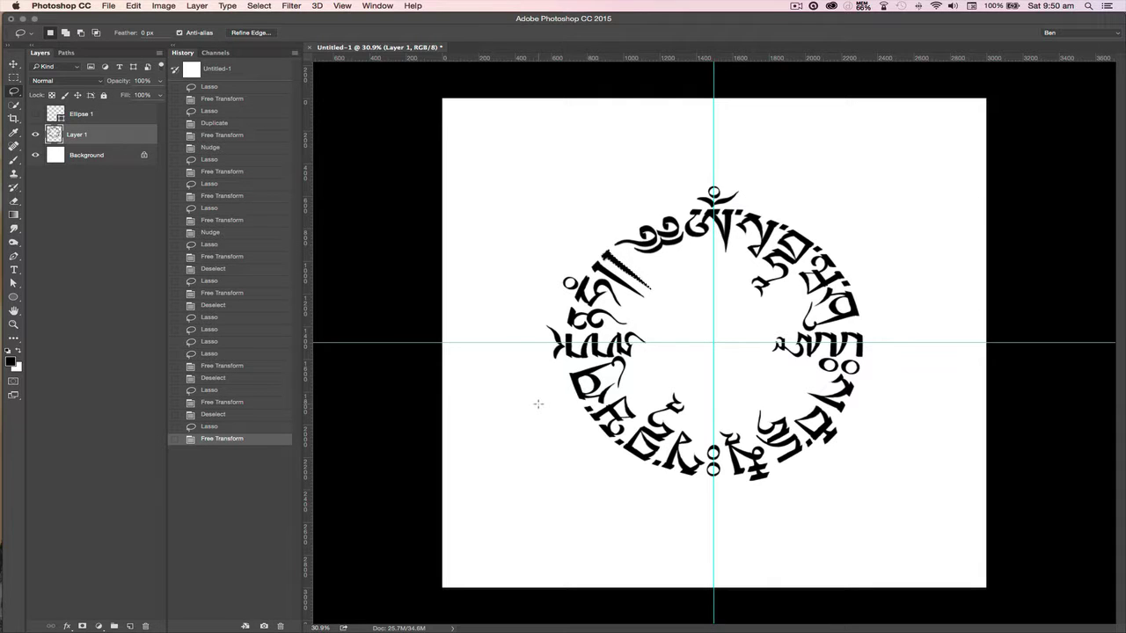
pyautogui.press('super+d')
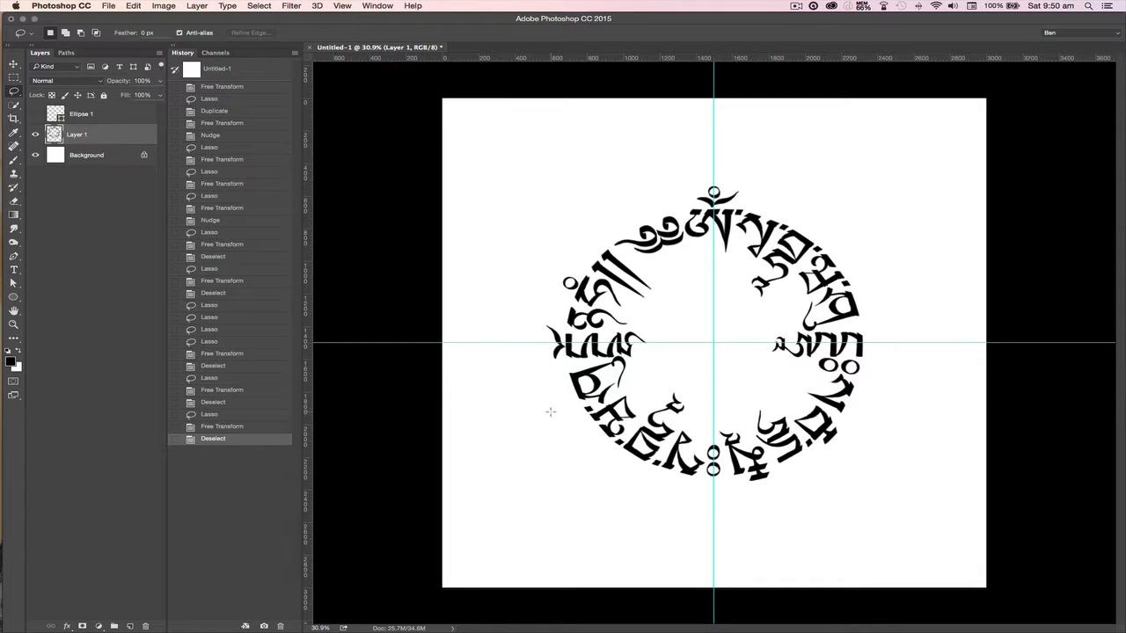
# Step: Check the circle with the guides hidden, show them again and lasso the syllable just below the horizontal guide on the circle's left side
pyautogui.press('super+semicolon')
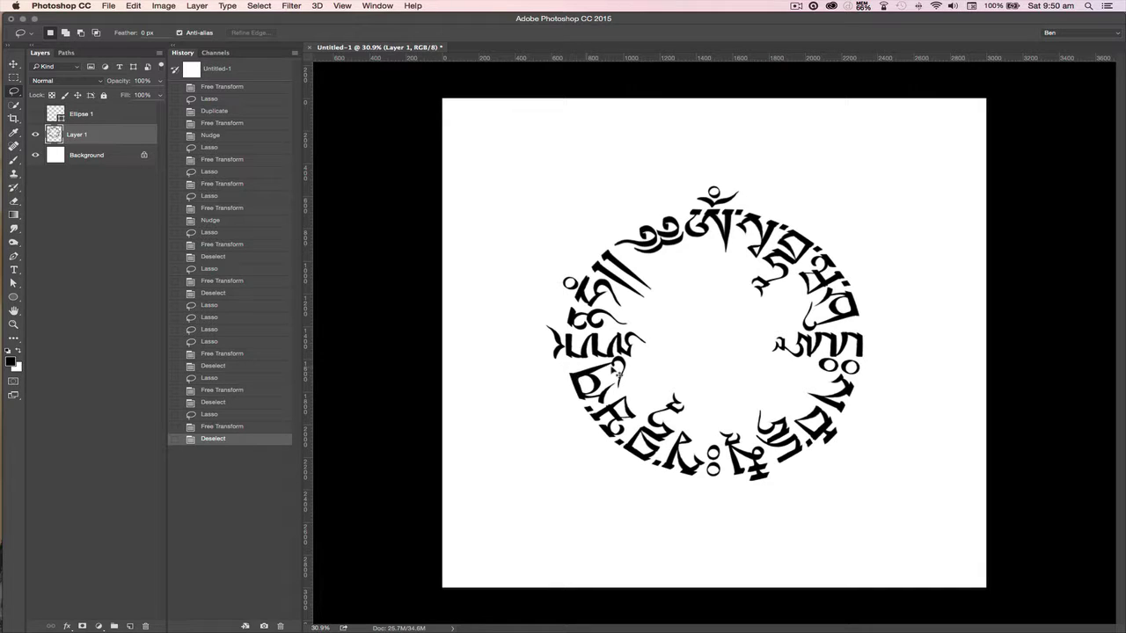
pyautogui.press('super+semicolon')
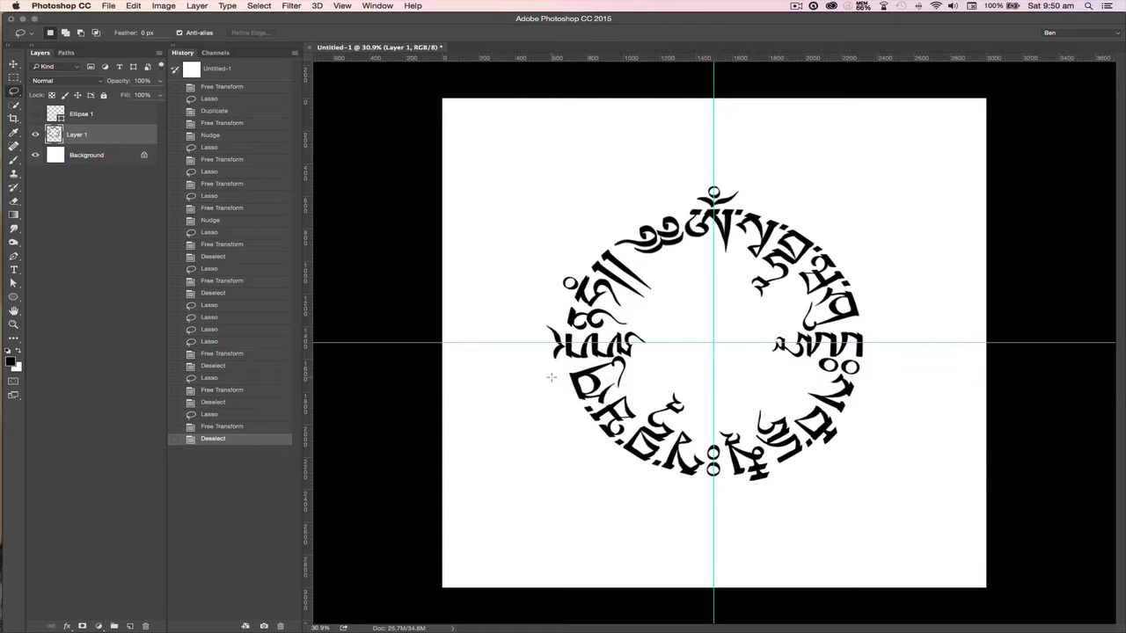
pyautogui.moveTo(563, 369); pyautogui.dragTo(605, 362)
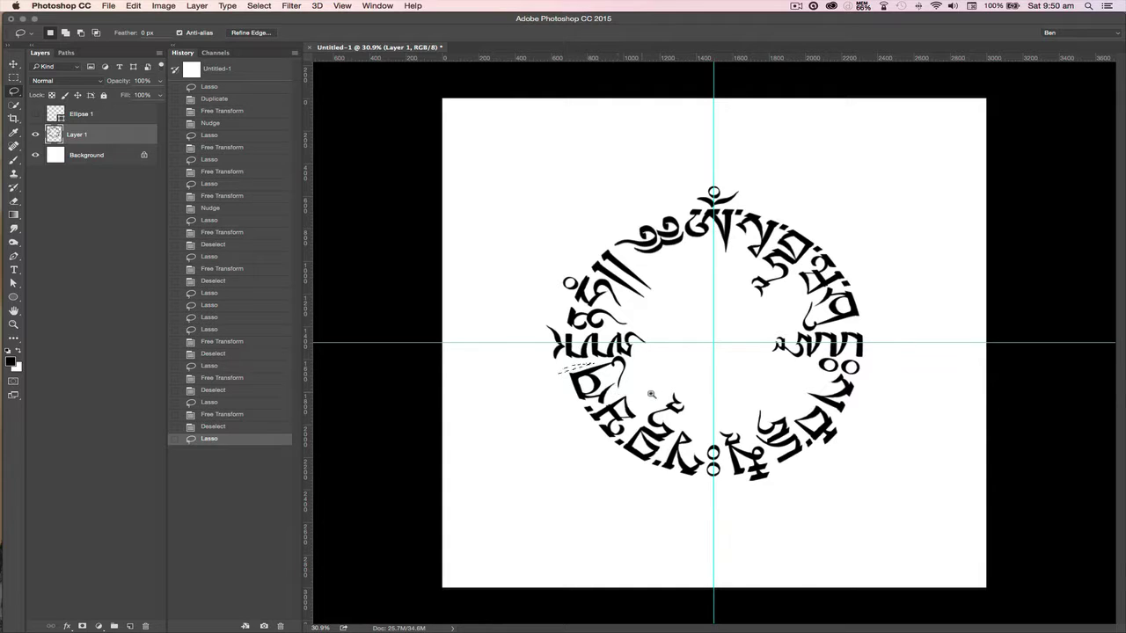
pyautogui.moveTo(676, 405); pyautogui.dragTo(690, 411)
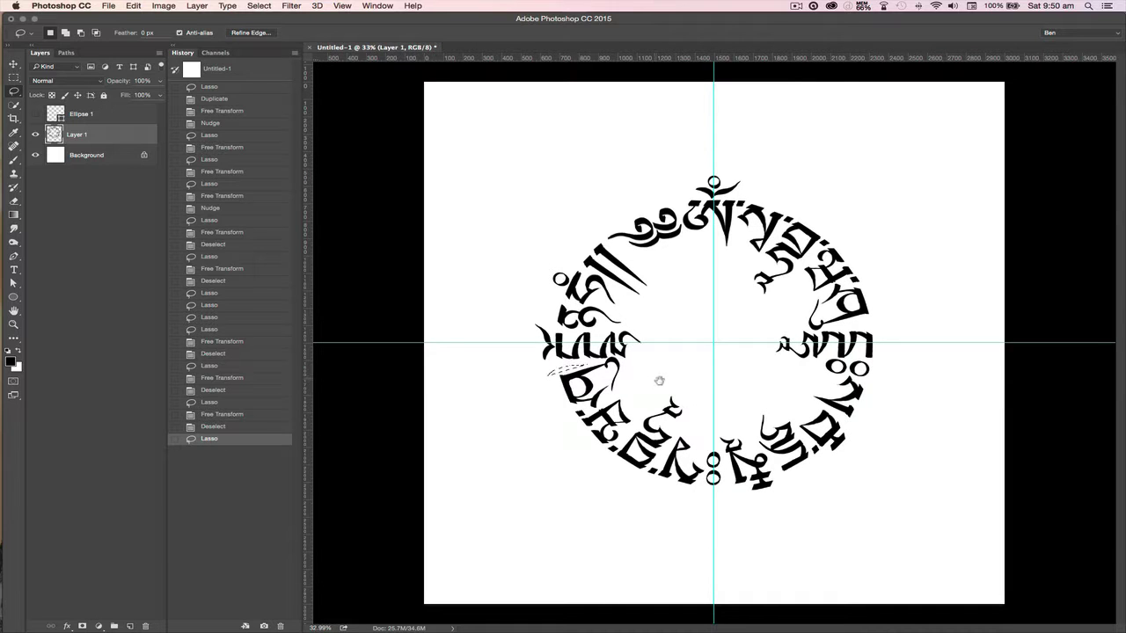
pyautogui.moveTo(674, 387); pyautogui.dragTo(669, 382)
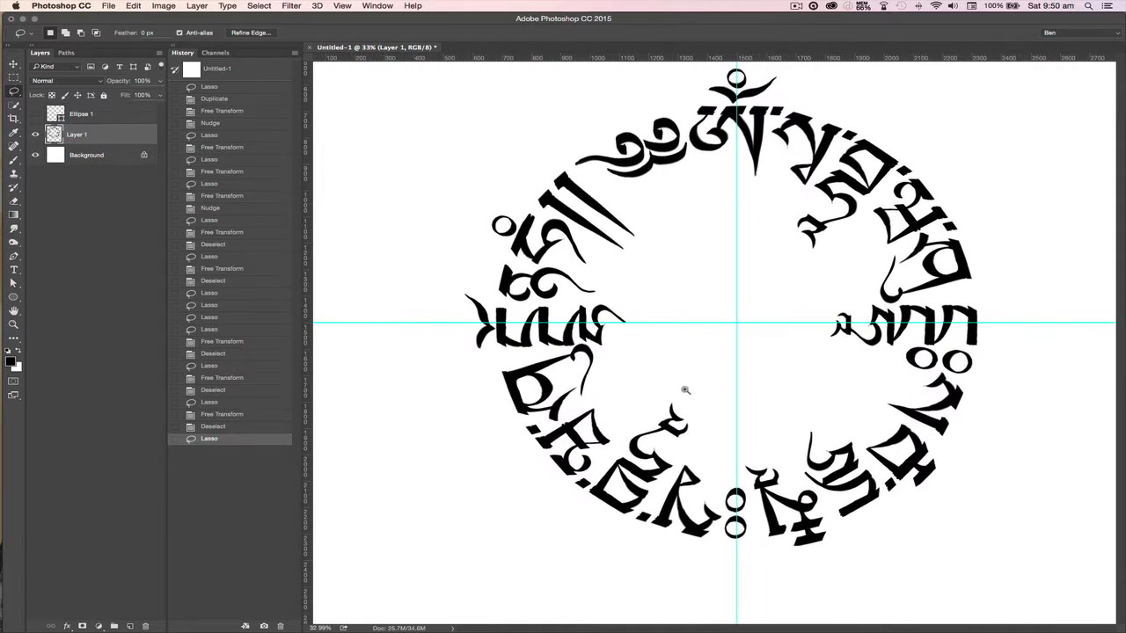
pyautogui.moveTo(476, 364)
pyautogui.mouseDown()
pyautogui.moveTo(579, 345)
pyautogui.moveTo(640, 364)
pyautogui.moveTo(702, 340)
pyautogui.moveTo(602, 386)
pyautogui.moveTo(560, 425)
pyautogui.moveTo(505, 410)
pyautogui.moveTo(481, 377)
pyautogui.mouseUp()
# Step: Try to rotate the lassoed syllable about -0.6° around the guides' intersection and skew it slightly
pyautogui.press('super+t')
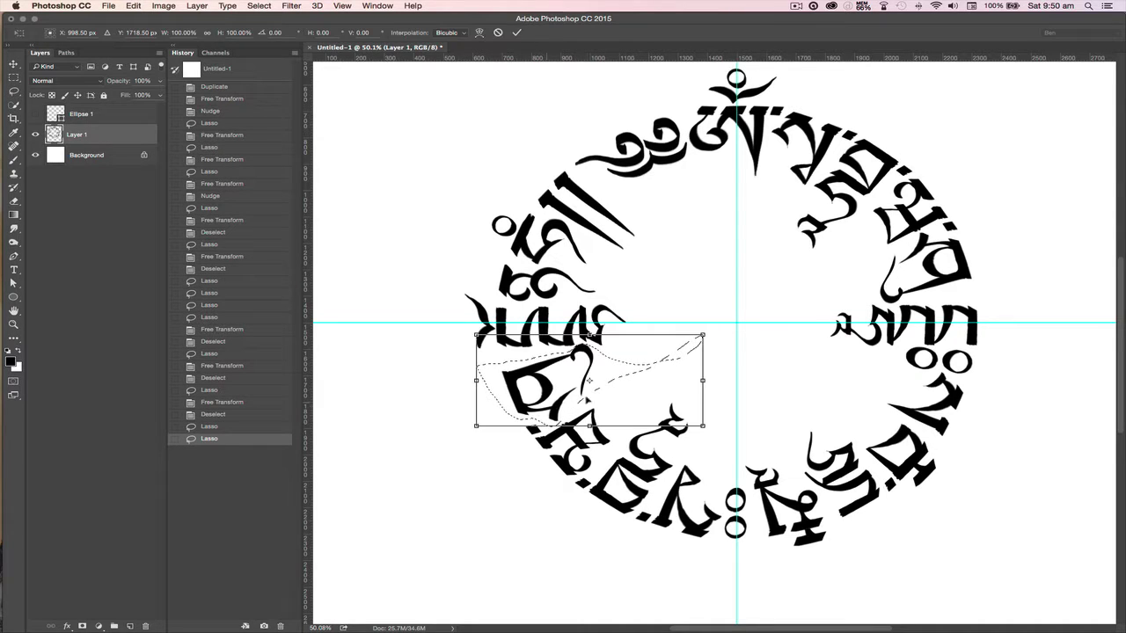
pyautogui.moveTo(591, 380); pyautogui.dragTo(737, 322)
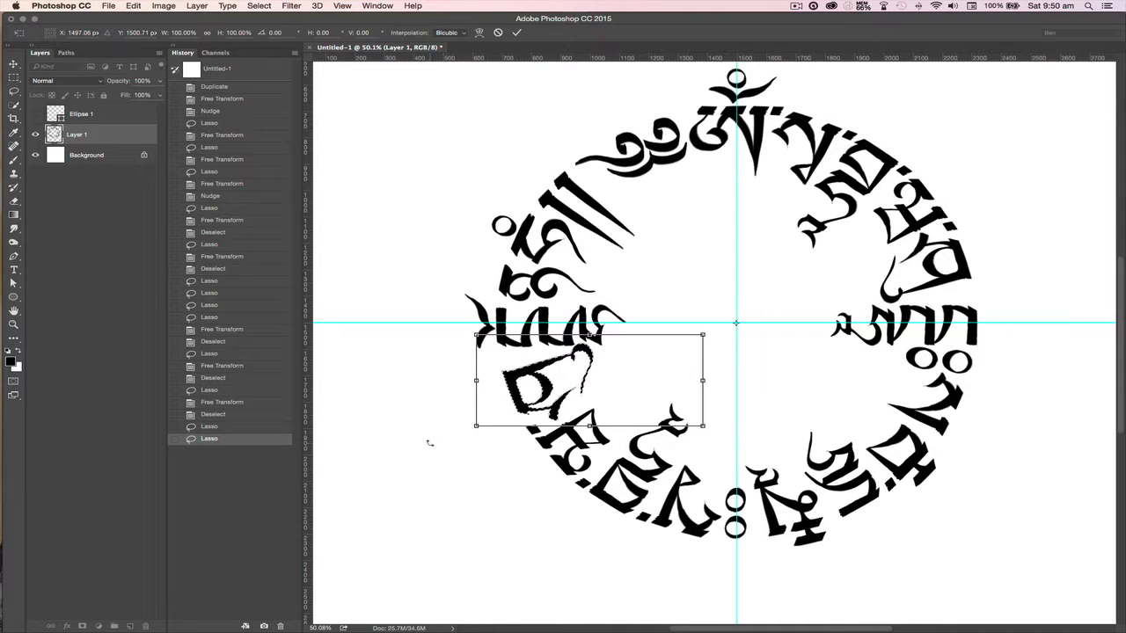
pyautogui.moveTo(429, 447); pyautogui.dragTo(432, 447)
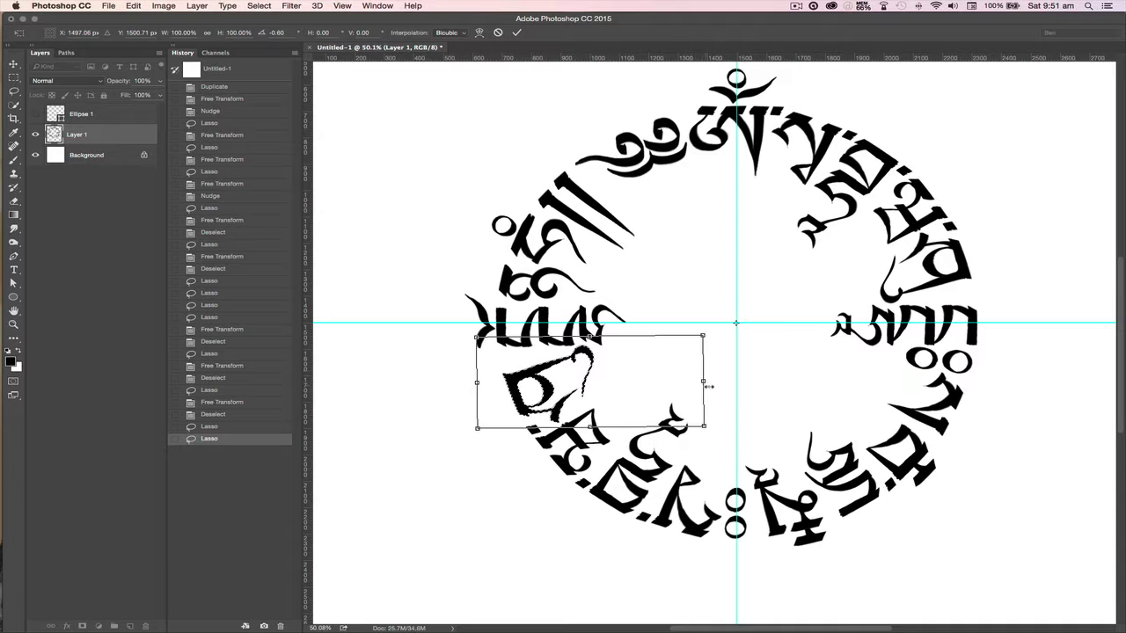
pyautogui.moveTo(704, 382); pyautogui.dragTo(705, 386)
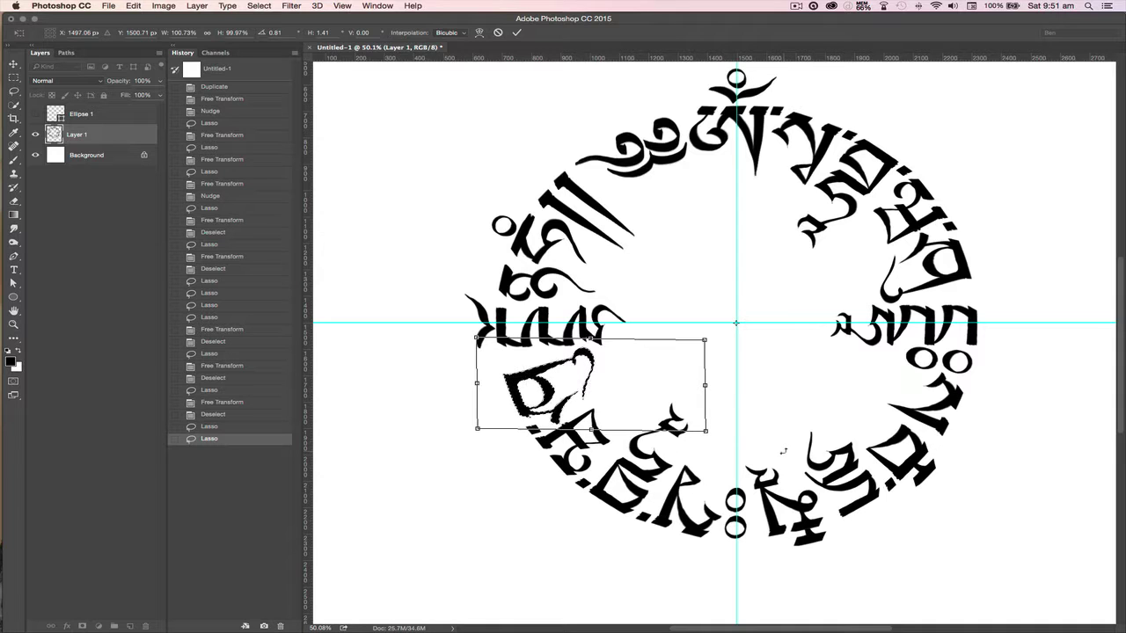
pyautogui.press('Return')
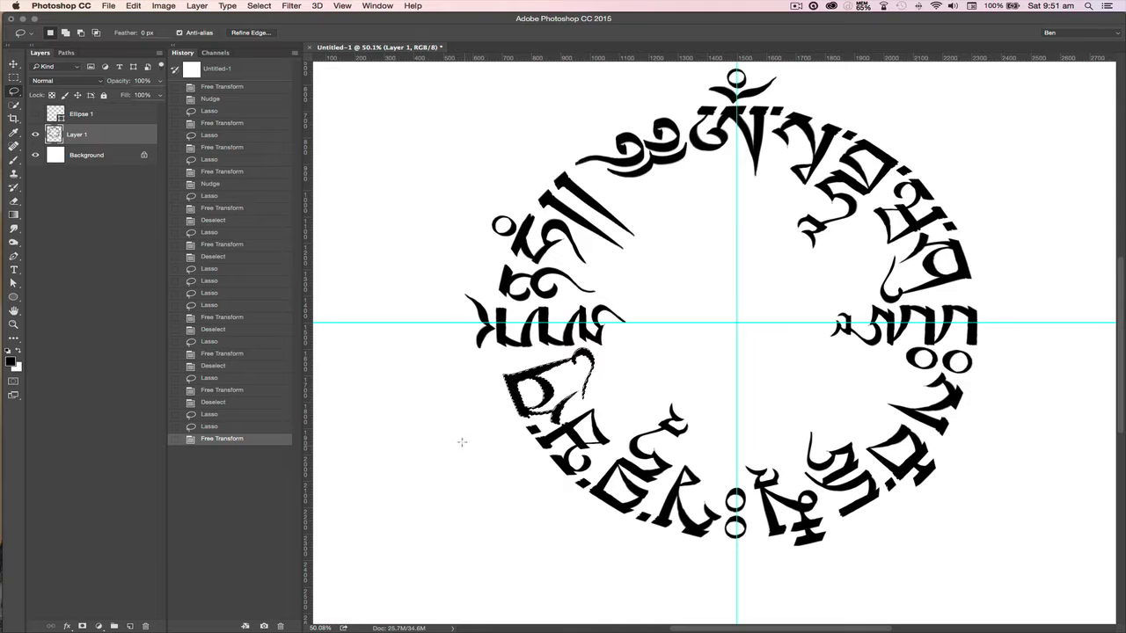
# Step: Compare the states before and after the syllable's transform, and revert to the lasso state in the history
pyautogui.click(231, 428)
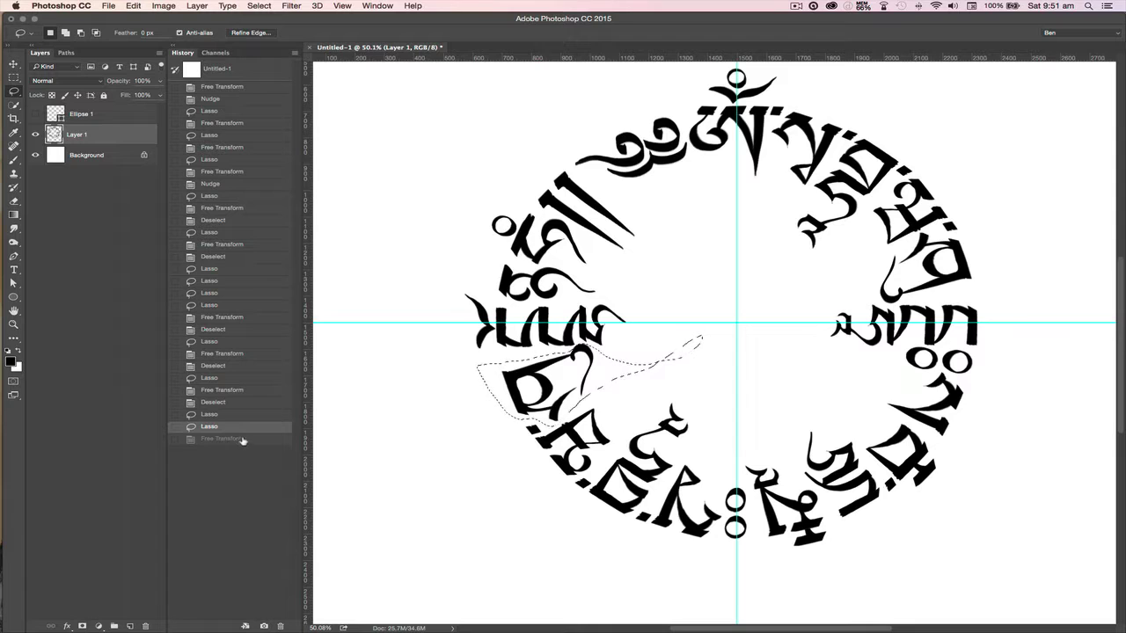
pyautogui.click(243, 439)
pyautogui.click(235, 430)
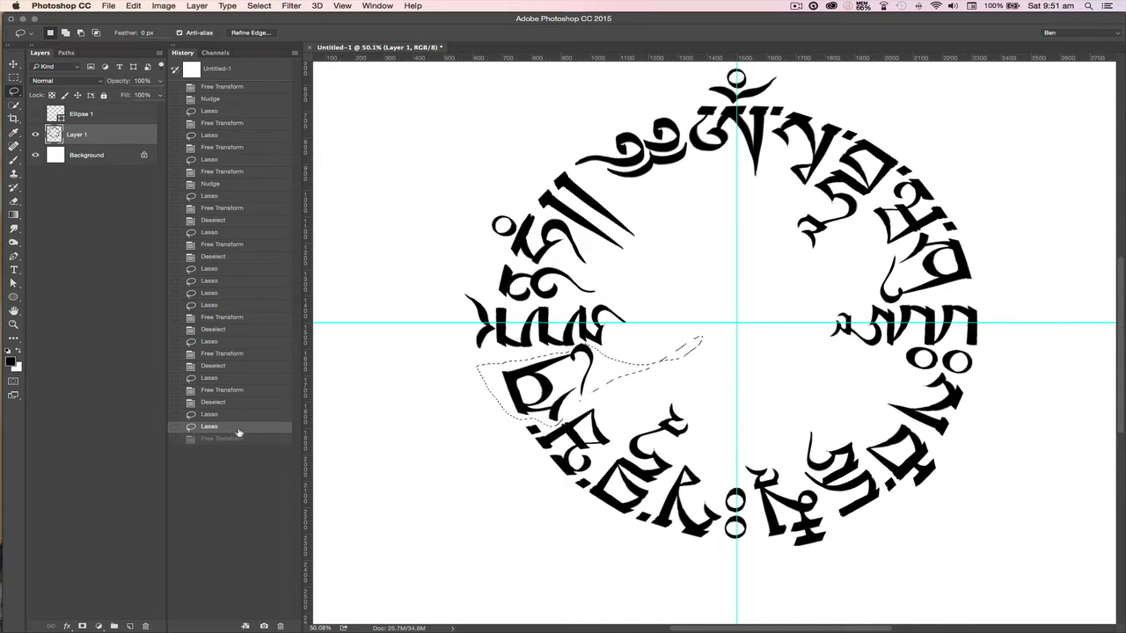
# Step: Skew the lassoed syllable vertically by about 1.2° and widen it to about 100.9%
pyautogui.press('super+t')
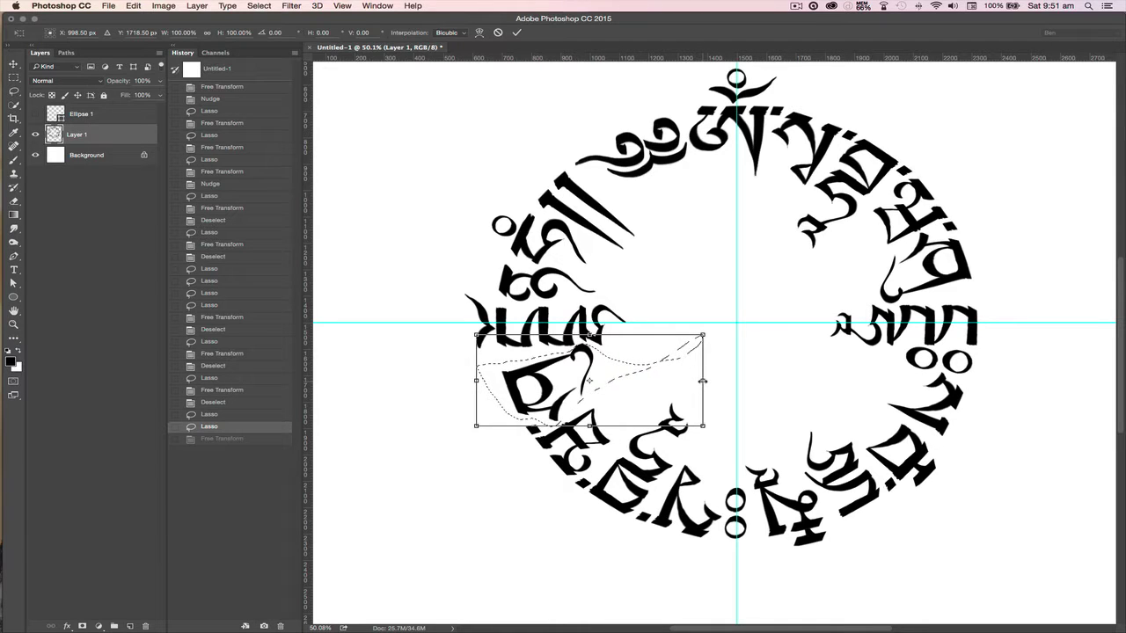
pyautogui.moveTo(704, 382); pyautogui.dragTo(705, 386)
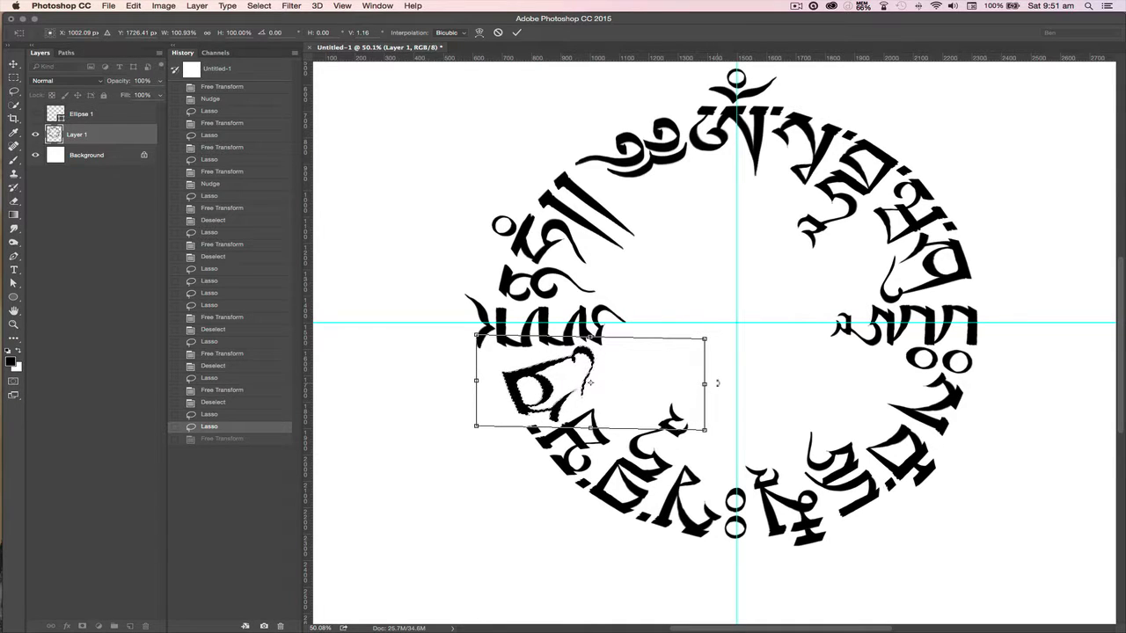
pyautogui.press('Return')
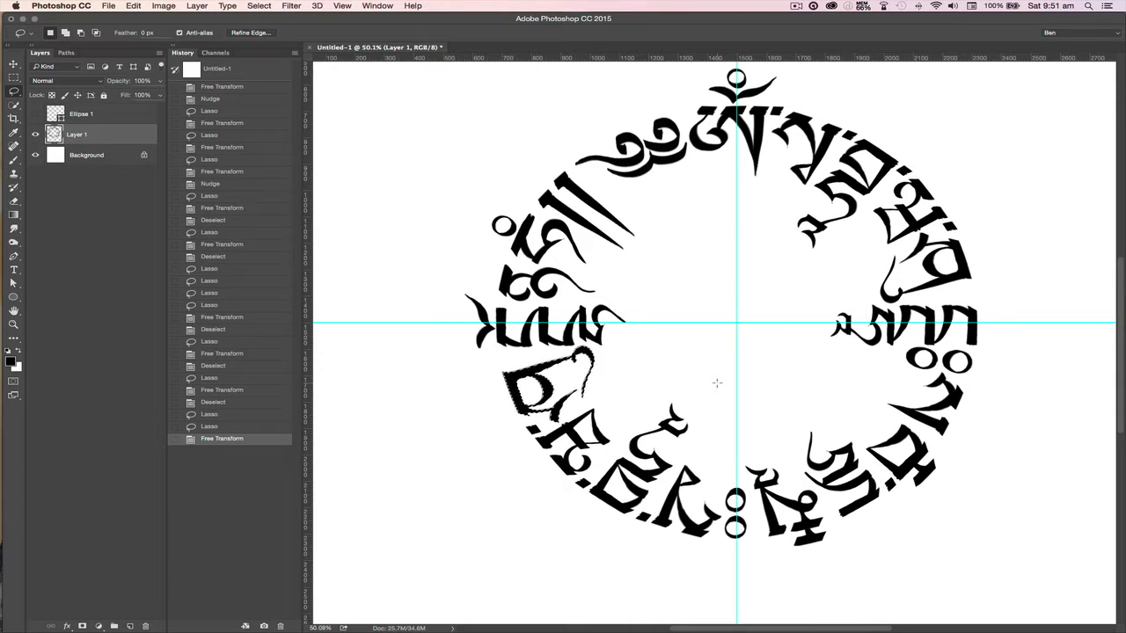
# Step: Show the Ellipse 1 layer and reduce its opacity to 39%
pyautogui.click(35, 114)
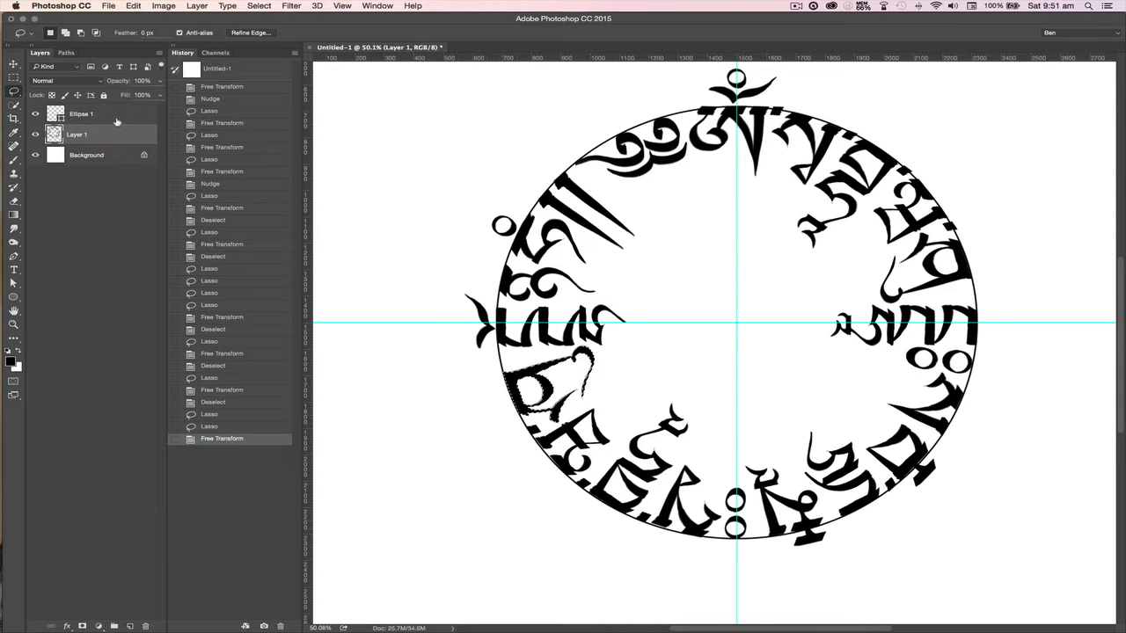
pyautogui.click(111, 116)
pyautogui.click(157, 82)
pyautogui.moveTo(156, 94); pyautogui.dragTo(126, 99)
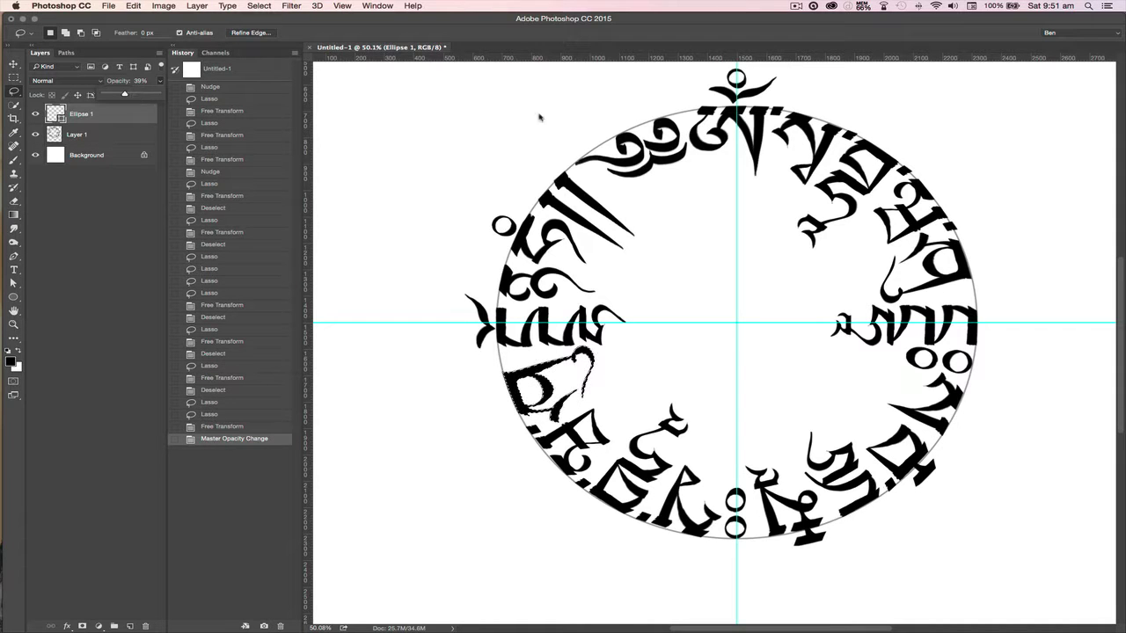
# Step: On Layer 1, lasso the separator mark just after the top syllable, rotate it about 9.7° and lower it 5 px
pyautogui.scroll(5, 774, 116)
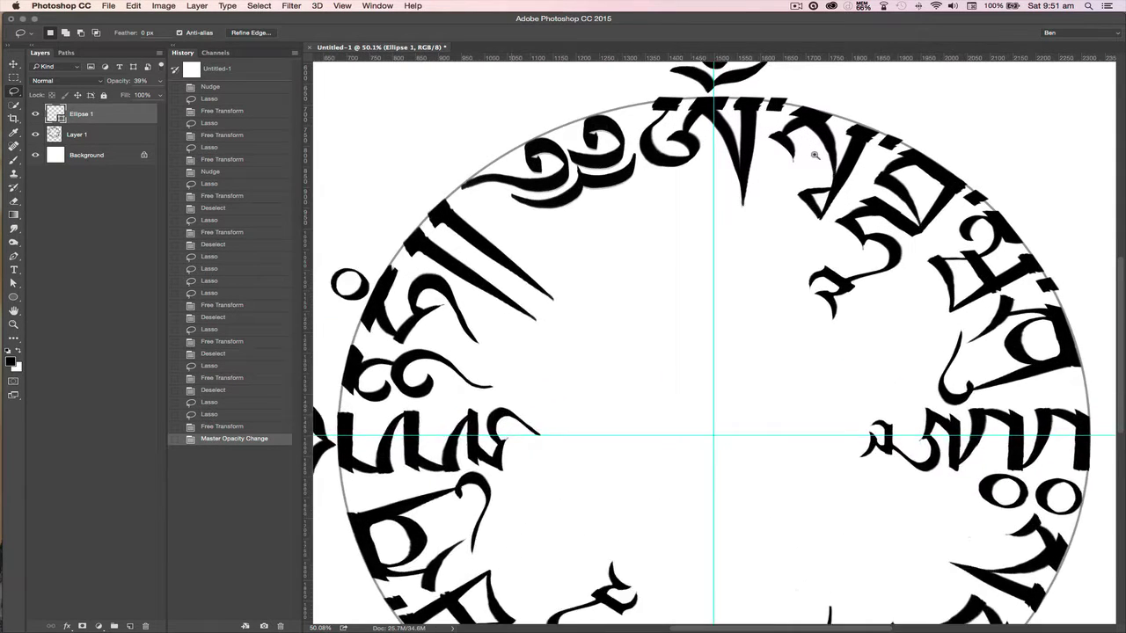
pyautogui.scroll(3, 746, 264)
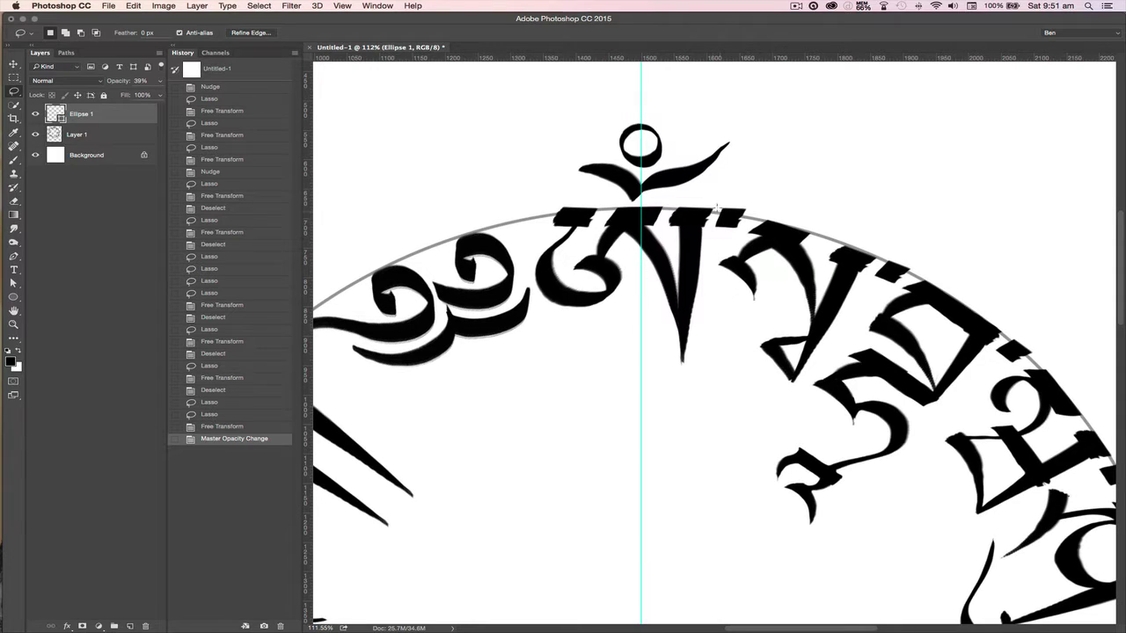
pyautogui.moveTo(743, 204)
pyautogui.mouseDown()
pyautogui.moveTo(714, 227)
pyautogui.moveTo(716, 241)
pyautogui.mouseUp()
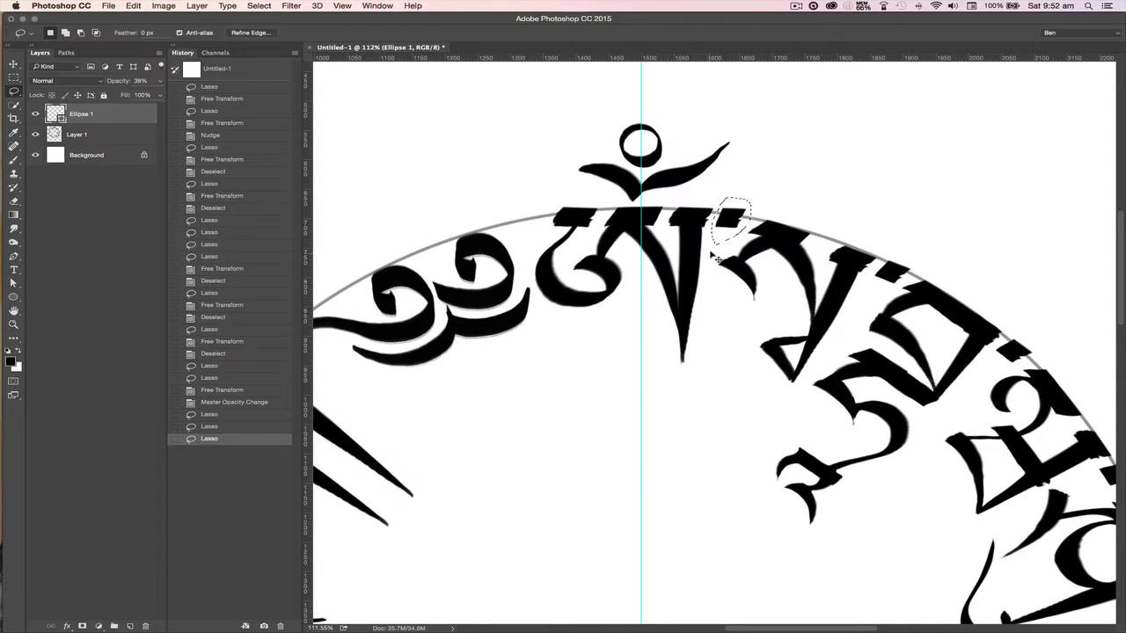
pyautogui.click(110, 134)
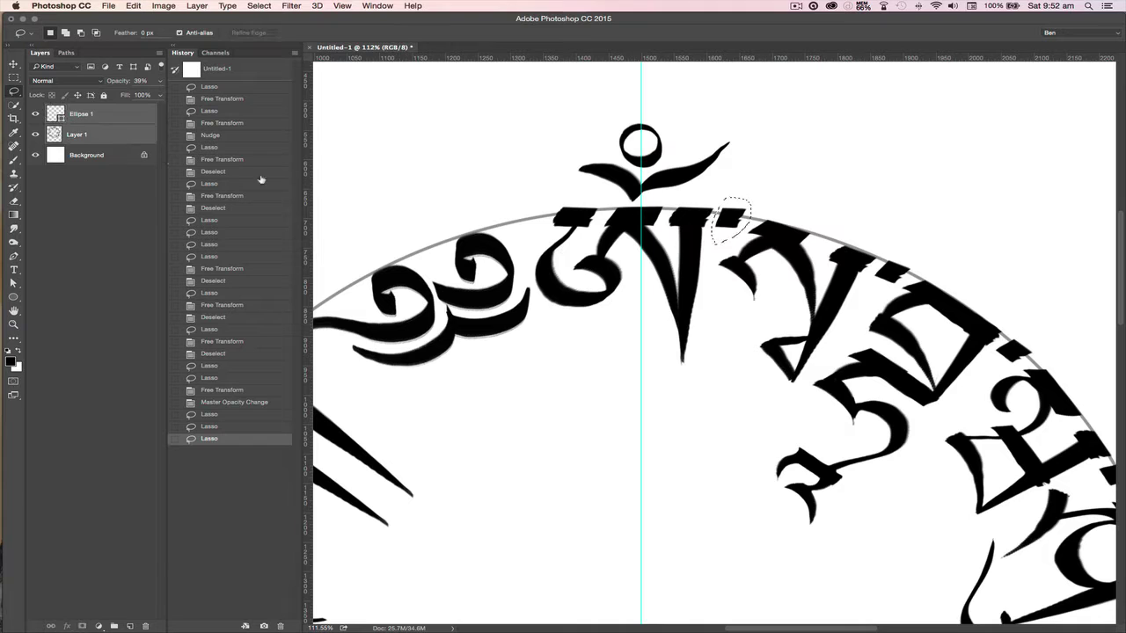
pyautogui.click(111, 115)
pyautogui.click(104, 134)
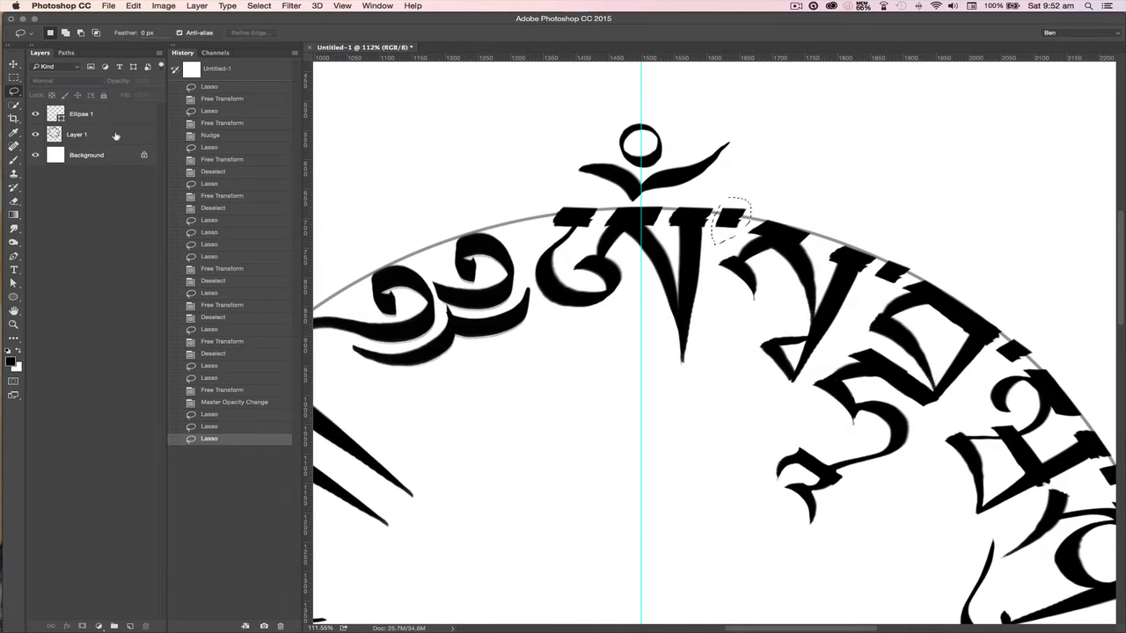
pyautogui.press('super+c')
pyautogui.press('super+t')
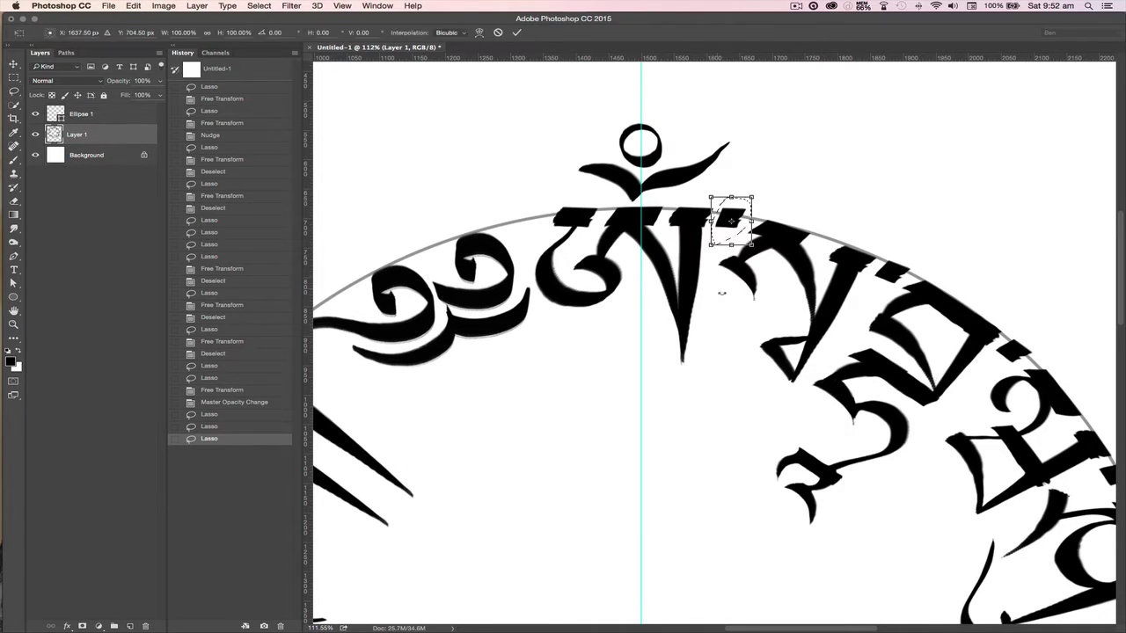
pyautogui.moveTo(731, 218); pyautogui.dragTo(731, 222)
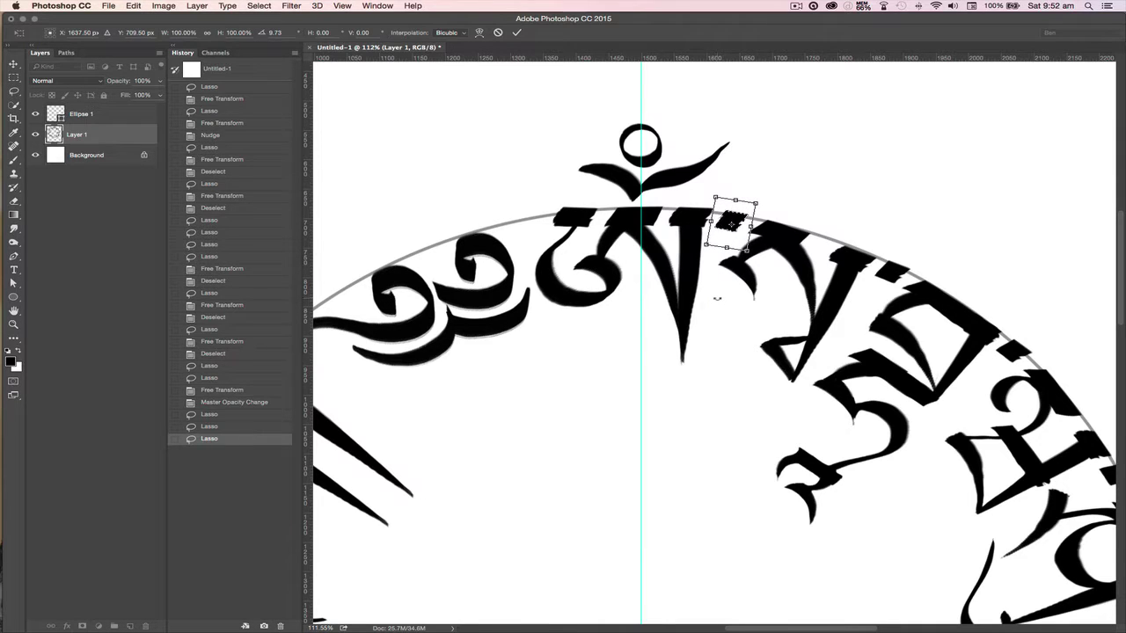
pyautogui.press('Return')
# Step: Lasso the next two separator marks clockwise one at a time and fit each to the circle with Free Transform
pyautogui.moveTo(872, 284)
pyautogui.mouseDown()
pyautogui.moveTo(881, 258)
pyautogui.moveTo(906, 254)
pyautogui.moveTo(914, 271)
pyautogui.moveTo(900, 287)
pyautogui.moveTo(854, 308)
pyautogui.mouseUp()
pyautogui.hotkey('ctrl', 't')
pyautogui.press('Return')
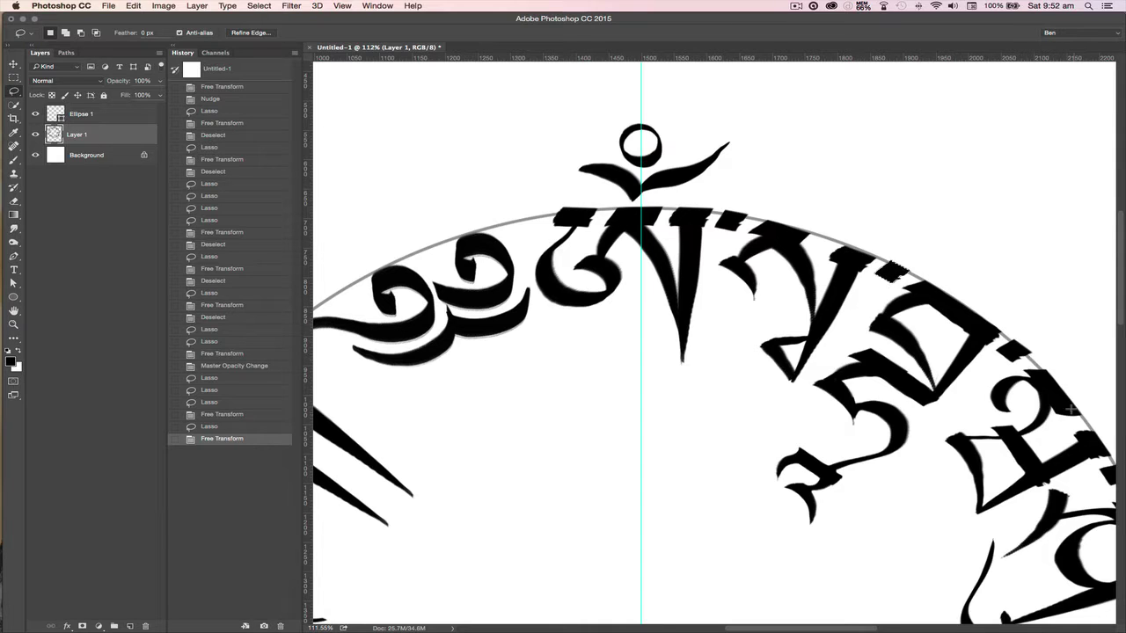
pyautogui.moveTo(994, 359)
pyautogui.mouseDown()
pyautogui.moveTo(991, 345)
pyautogui.moveTo(1014, 333)
pyautogui.moveTo(1006, 366)
pyautogui.moveTo(993, 359)
pyautogui.moveTo(969, 384)
pyautogui.mouseUp()
pyautogui.hotkey('ctrl', 't')
pyautogui.press('Return')
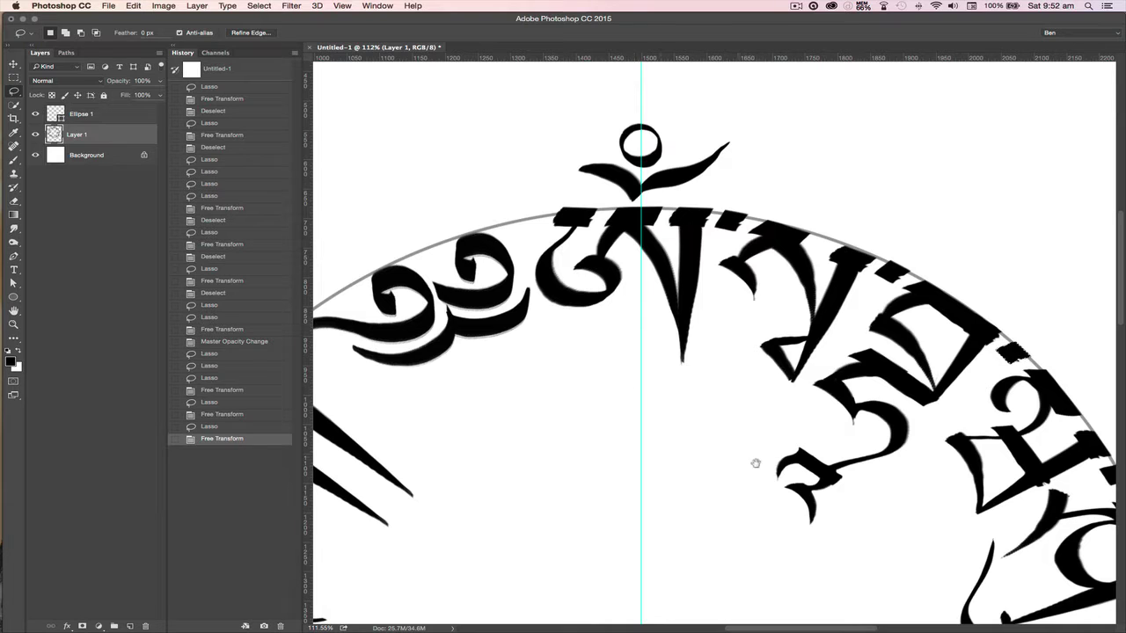
# Step: Lasso the top syllable's left head stroke and rotate it about -5.1° to follow the circle
pyautogui.moveTo(744, 460); pyautogui.dragTo(739, 452)
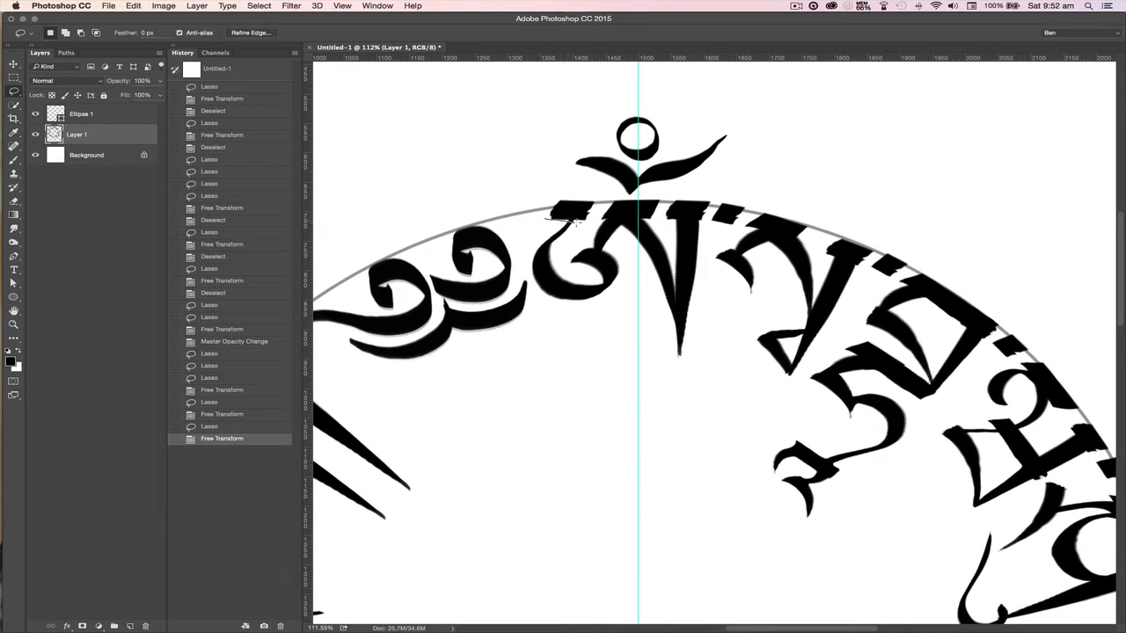
pyautogui.moveTo(576, 222)
pyautogui.mouseDown()
pyautogui.moveTo(555, 220)
pyautogui.moveTo(584, 188)
pyautogui.moveTo(547, 213)
pyautogui.moveTo(572, 210)
pyautogui.mouseUp()
pyautogui.press('super+t')
pyautogui.moveTo(528, 264); pyautogui.dragTo(533, 271)
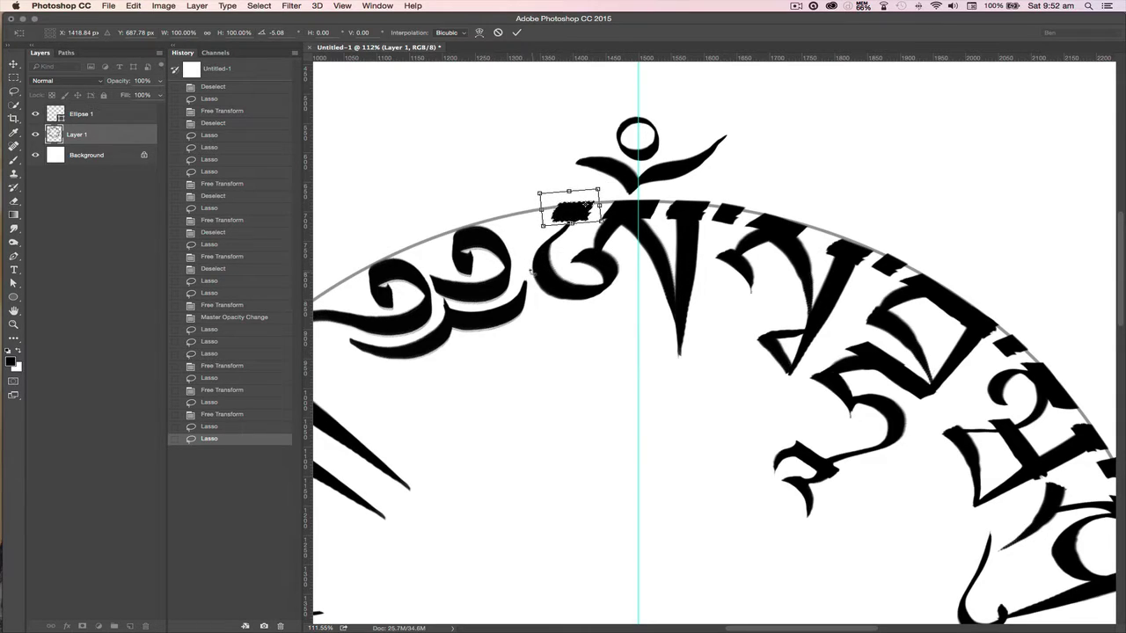
pyautogui.press('Return')
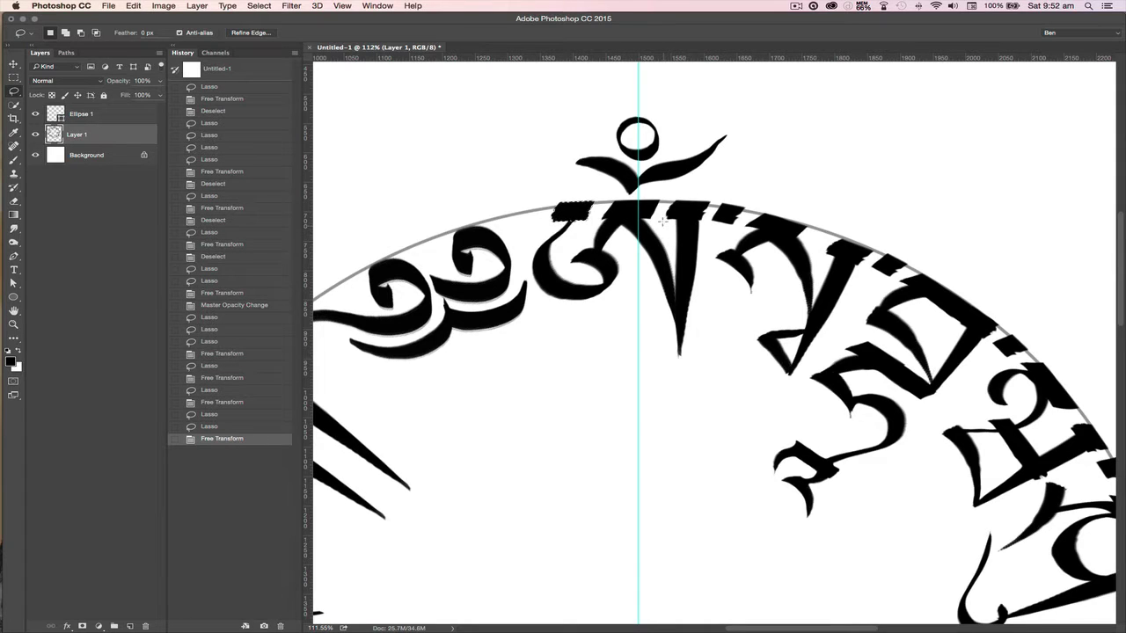
# Step: Lasso the top syllable's right head stroke, rotate it about 4.9° to follow the circle, and deselect
pyautogui.moveTo(664, 227)
pyautogui.mouseDown()
pyautogui.moveTo(680, 192)
pyautogui.moveTo(712, 199)
pyautogui.moveTo(710, 220)
pyautogui.moveTo(665, 225)
pyautogui.moveTo(664, 237)
pyautogui.mouseUp()
pyautogui.press('super+t')
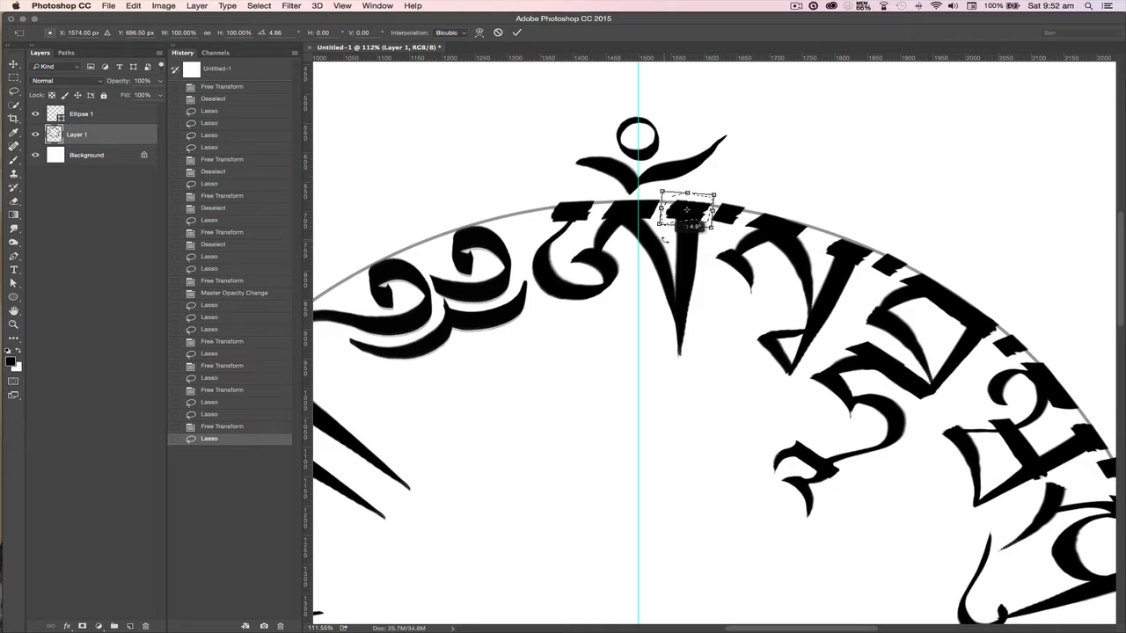
pyautogui.press('Return')
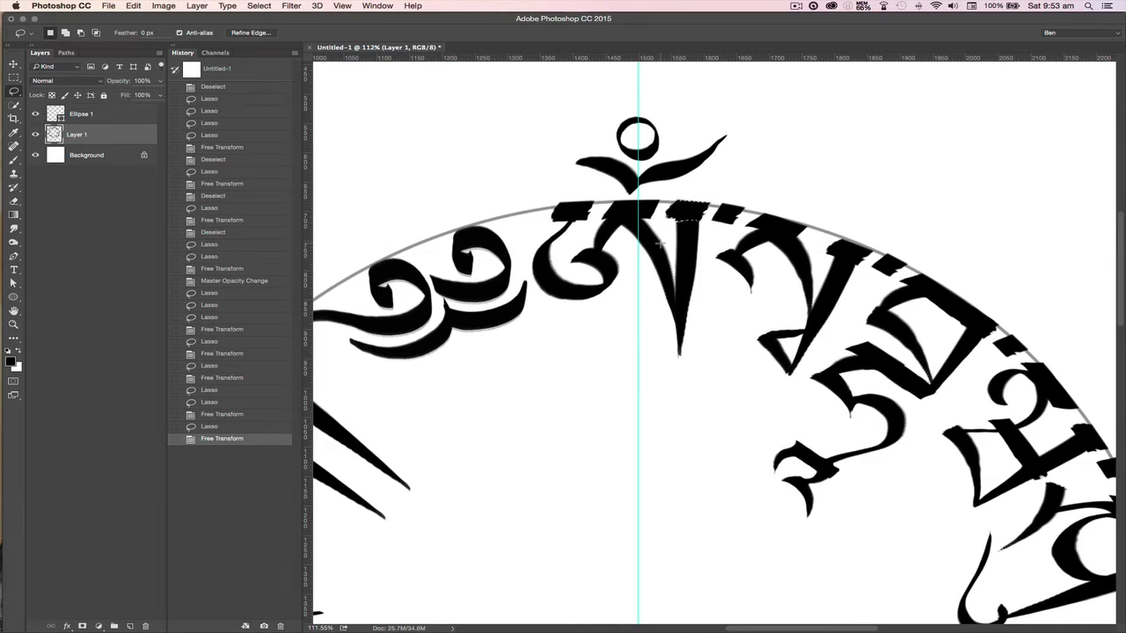
pyautogui.press('super+d')
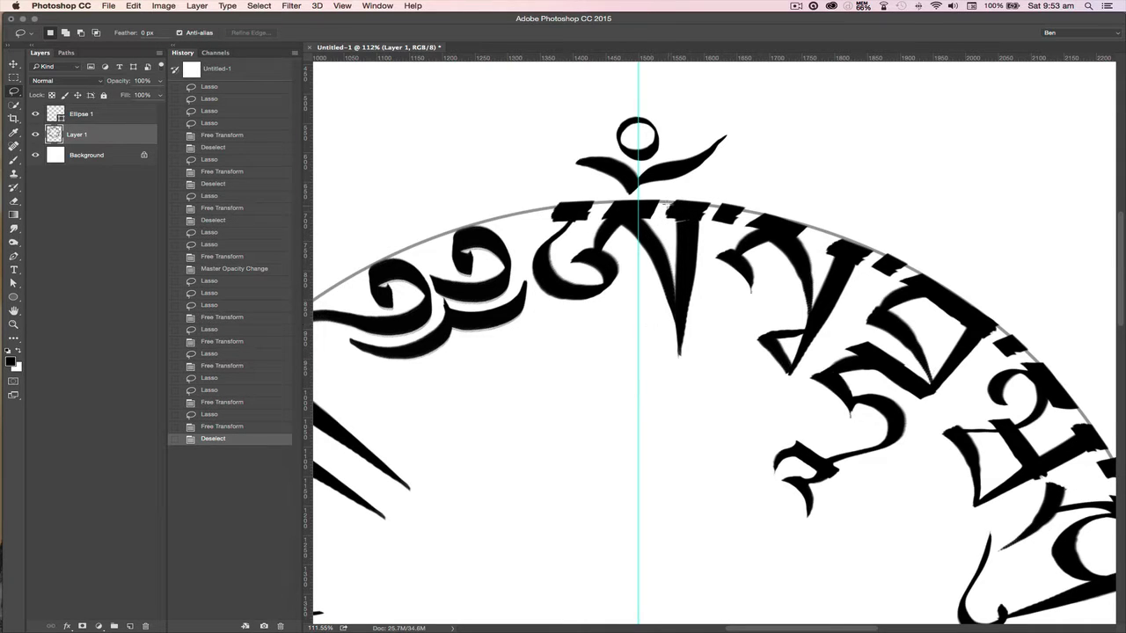
# Step: Paint black over the seam beneath the top syllable's right head stroke with the 10 px brush
pyautogui.press('b')
pyautogui.click(680, 225)
pyautogui.click(680, 225)
pyautogui.click(680, 225)
pyautogui.click(680, 225)
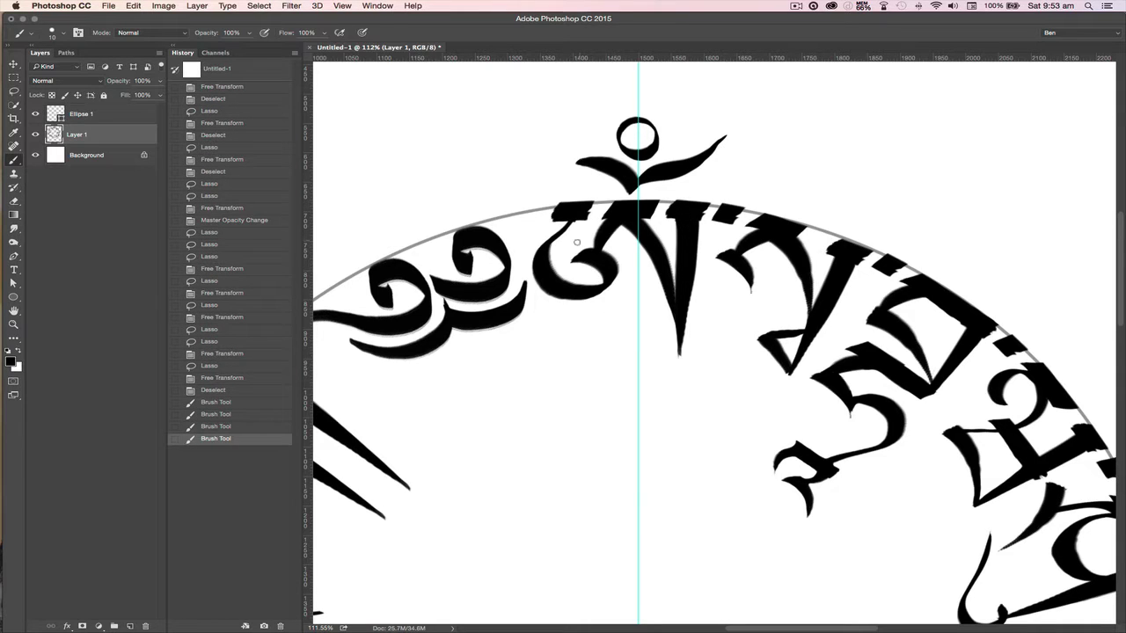
# Step: Shrink the eraser to 9 px and clean the edge just beneath the top syllable's left head stroke
pyautogui.press('e')
pyautogui.press('[')
pyautogui.press('[')
pyautogui.press('[')
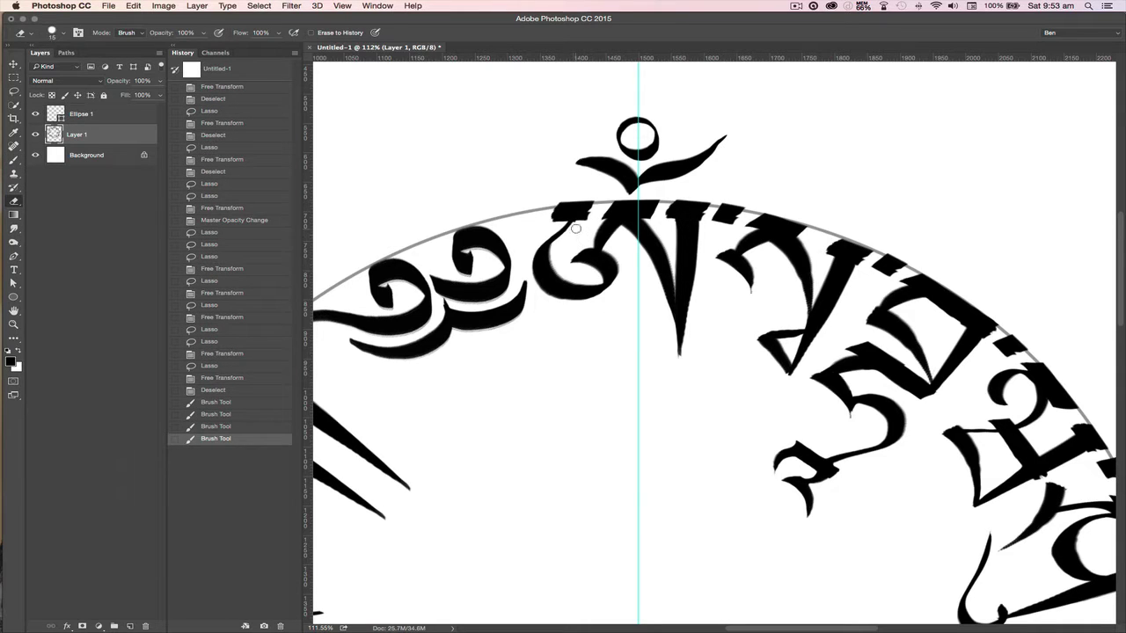
pyautogui.click(575, 225)
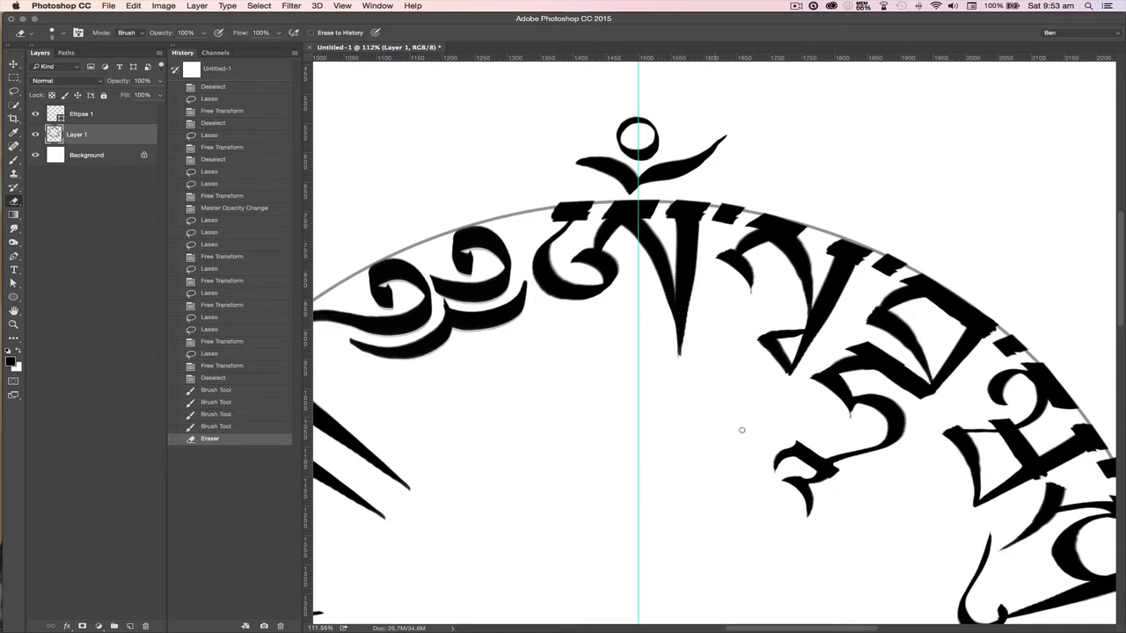
# Step: Lasso the separator mark on the circle's upper right, rotate it about 4.6° and shift it 3 px left and 4 px down
pyautogui.moveTo(836, 511); pyautogui.dragTo(580, 262)
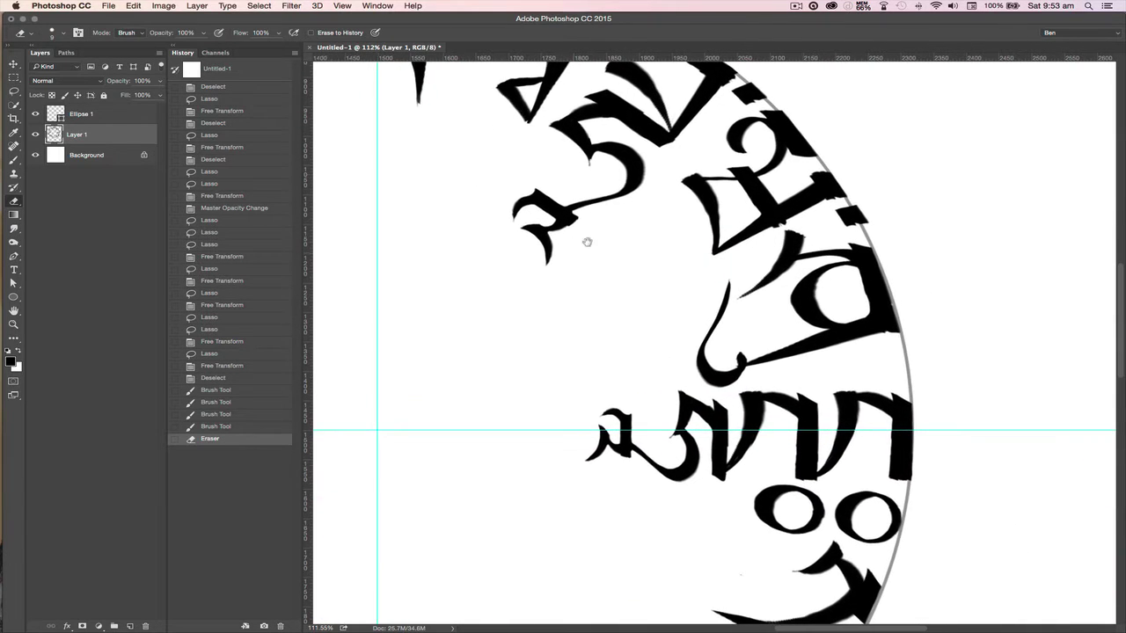
pyautogui.press('l')
pyautogui.moveTo(871, 212)
pyautogui.mouseDown()
pyautogui.moveTo(852, 238)
pyautogui.moveTo(824, 220)
pyautogui.mouseUp()
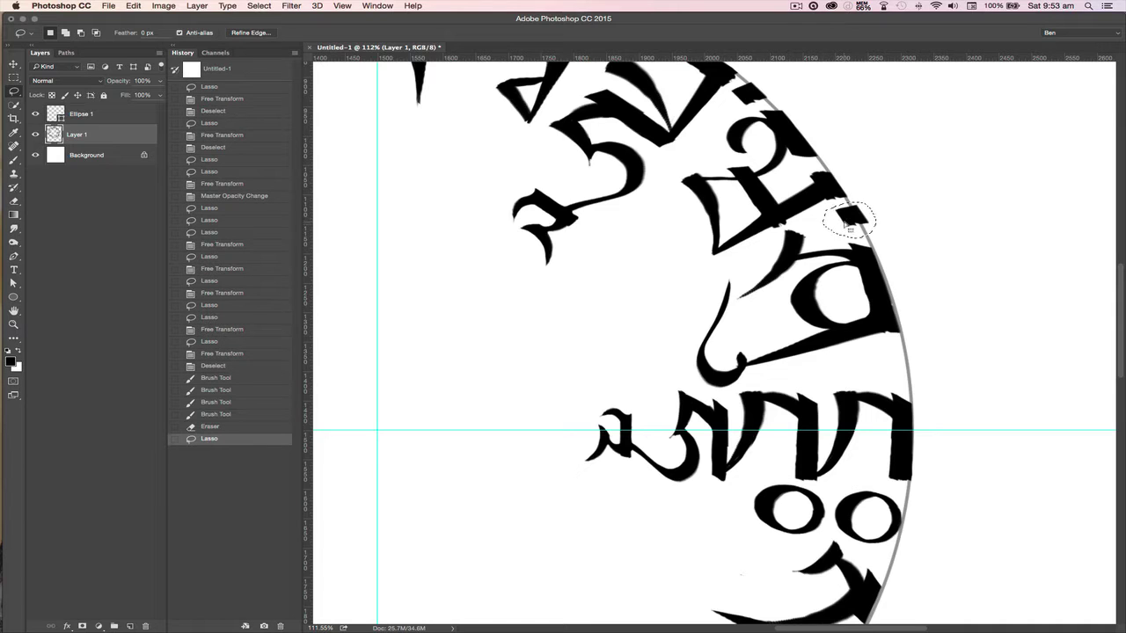
pyautogui.press('super+t')
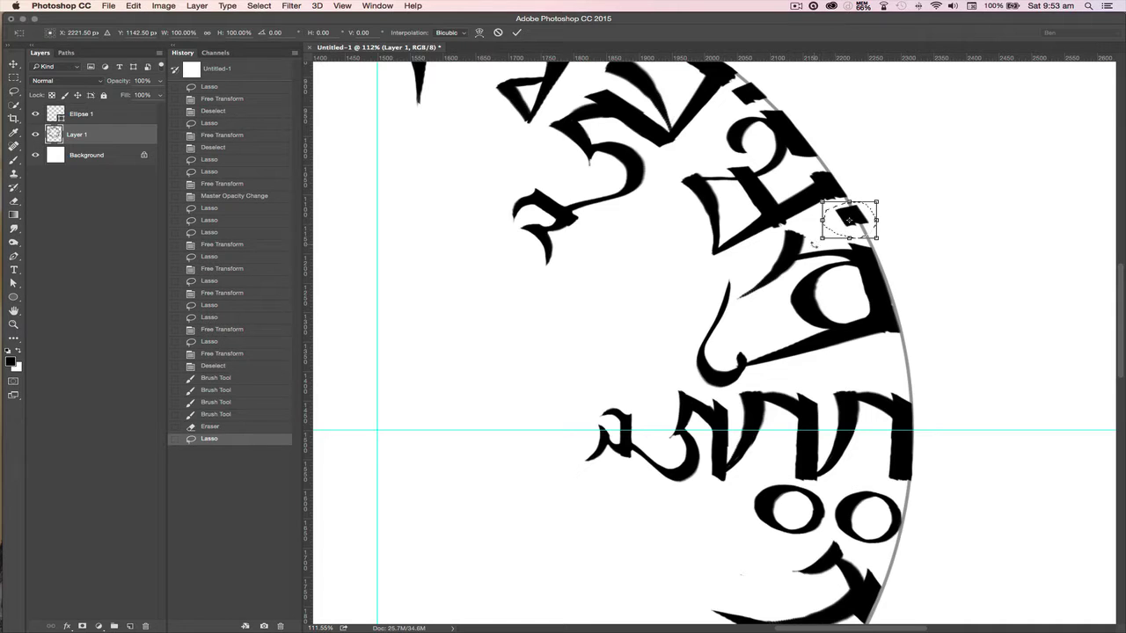
pyautogui.moveTo(811, 246); pyautogui.dragTo(803, 239)
pyautogui.press('Left')
pyautogui.press('Left')
pyautogui.press('Left')
pyautogui.press('Down')
pyautogui.press('Down')
pyautogui.press('Down')
pyautogui.press('Down')
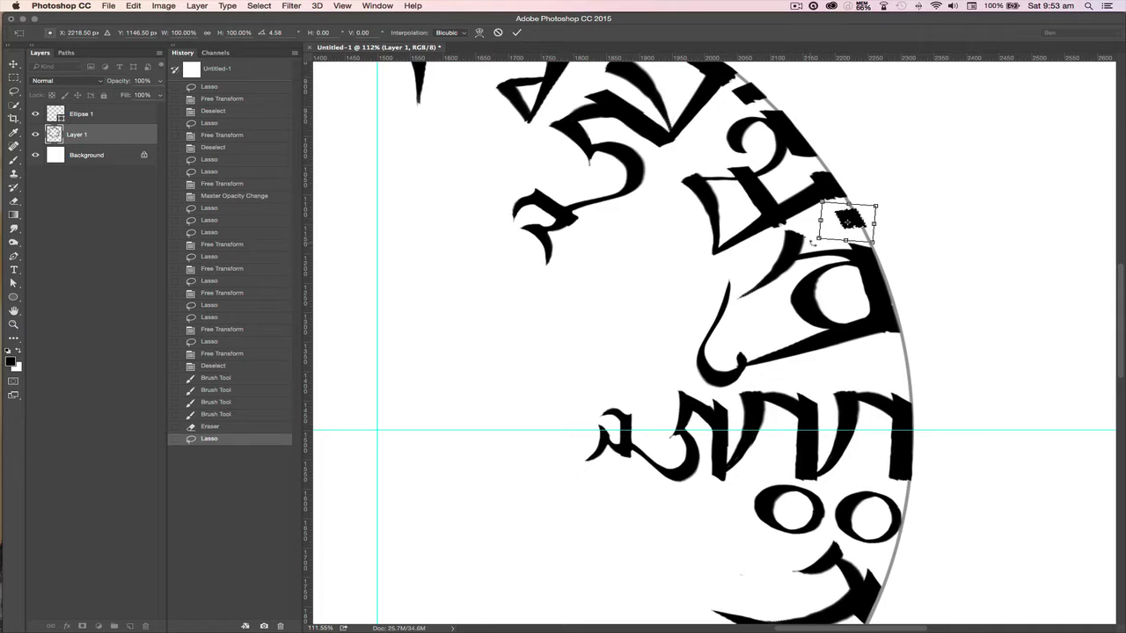
pyautogui.press('Return')
# Step: Examine how the remaining syllables and separator marks sit against the circle, going clockwise back round to the top
pyautogui.moveTo(693, 516); pyautogui.dragTo(680, 347)
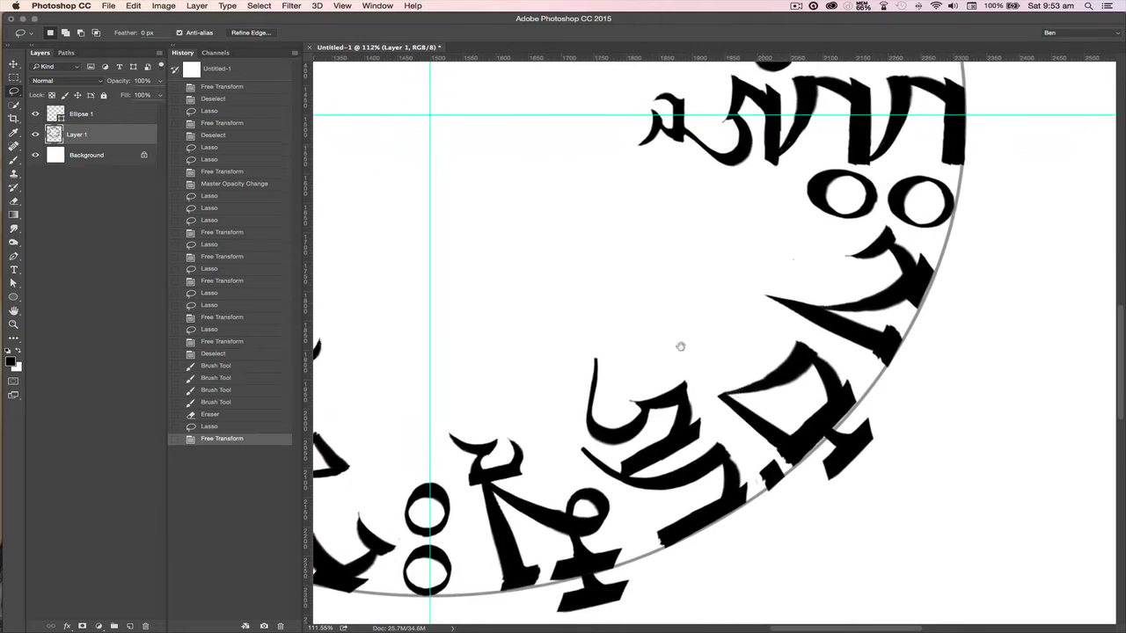
pyautogui.scroll(-5, 680, 346)
pyautogui.hscroll(-6, 645, 422)
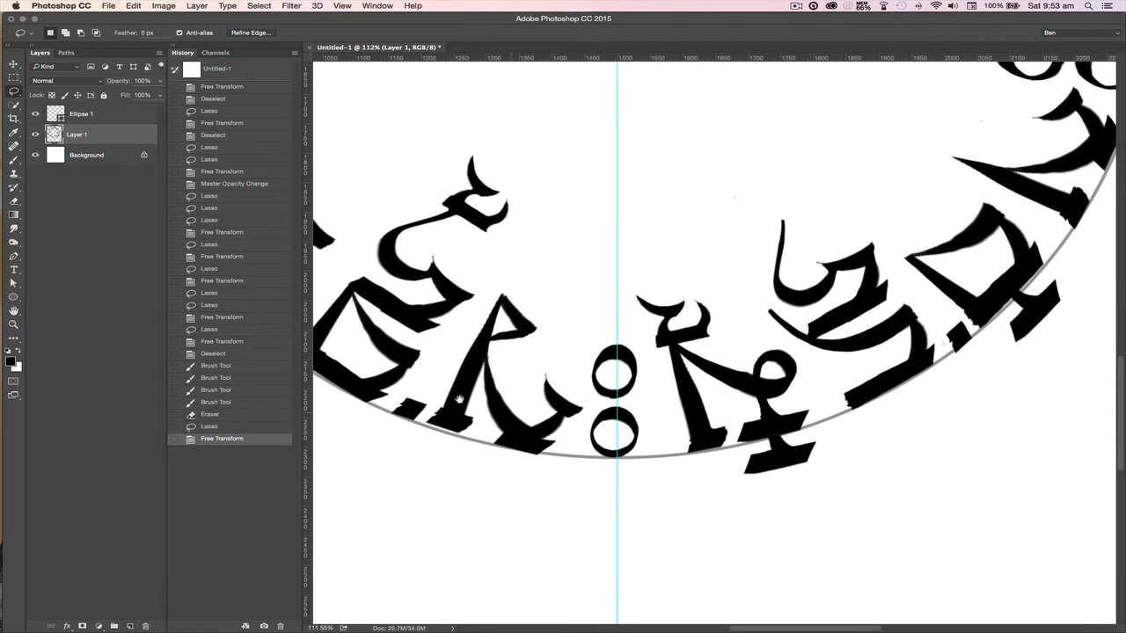
pyautogui.hscroll(-12, 466, 401)
pyautogui.scroll(5, 466, 400)
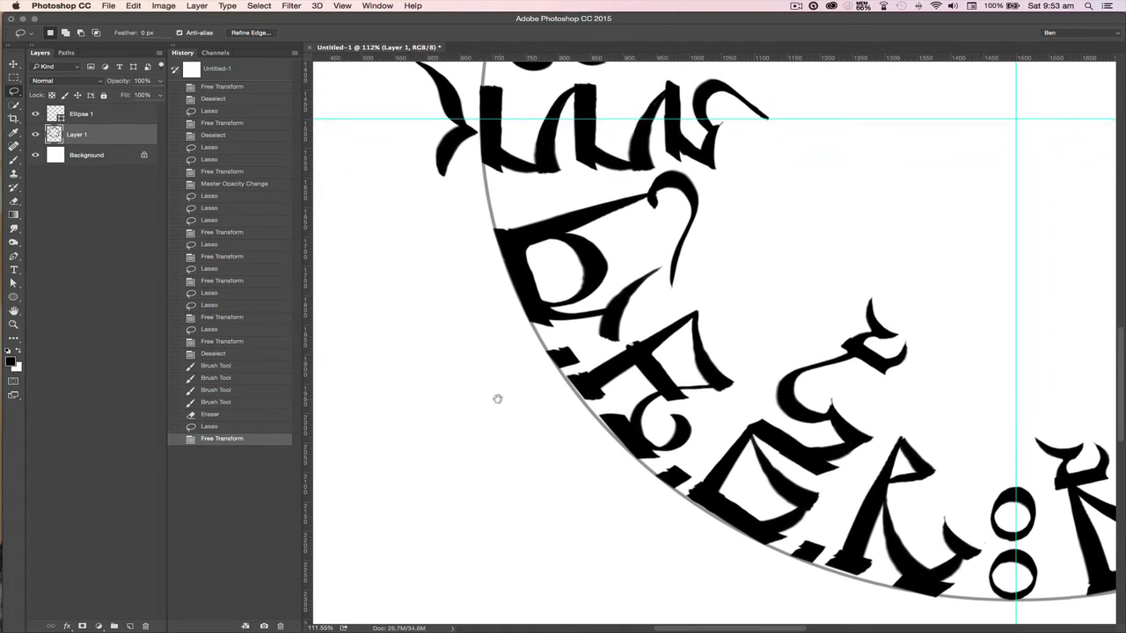
pyautogui.scroll(8, 535, 264)
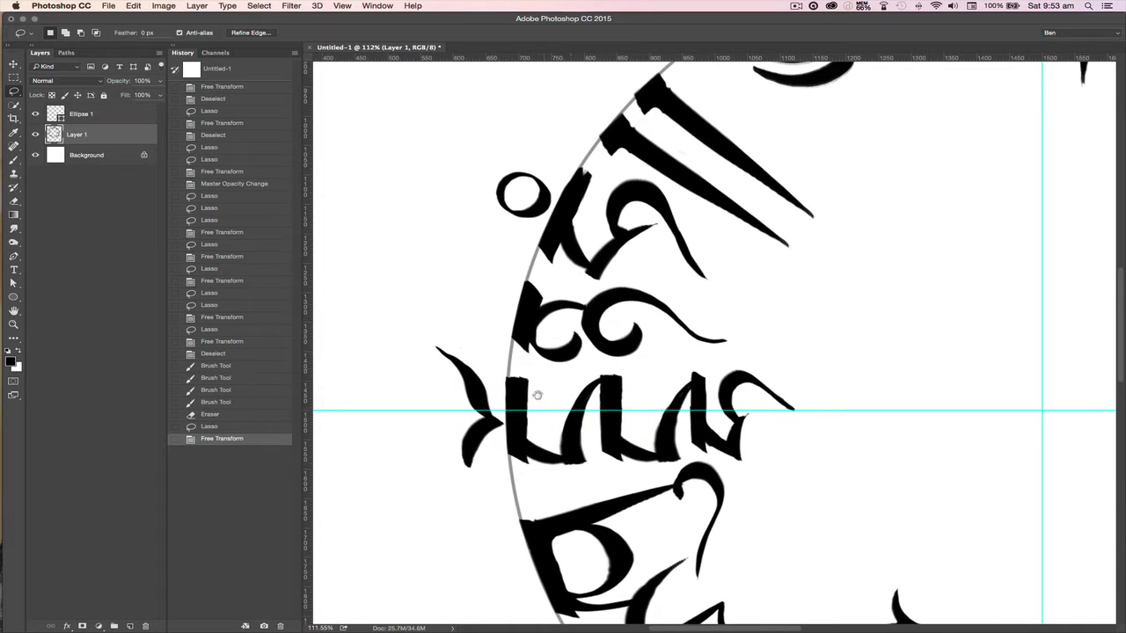
pyautogui.scroll(6, 607, 317)
pyautogui.hscroll(4, 607, 317)
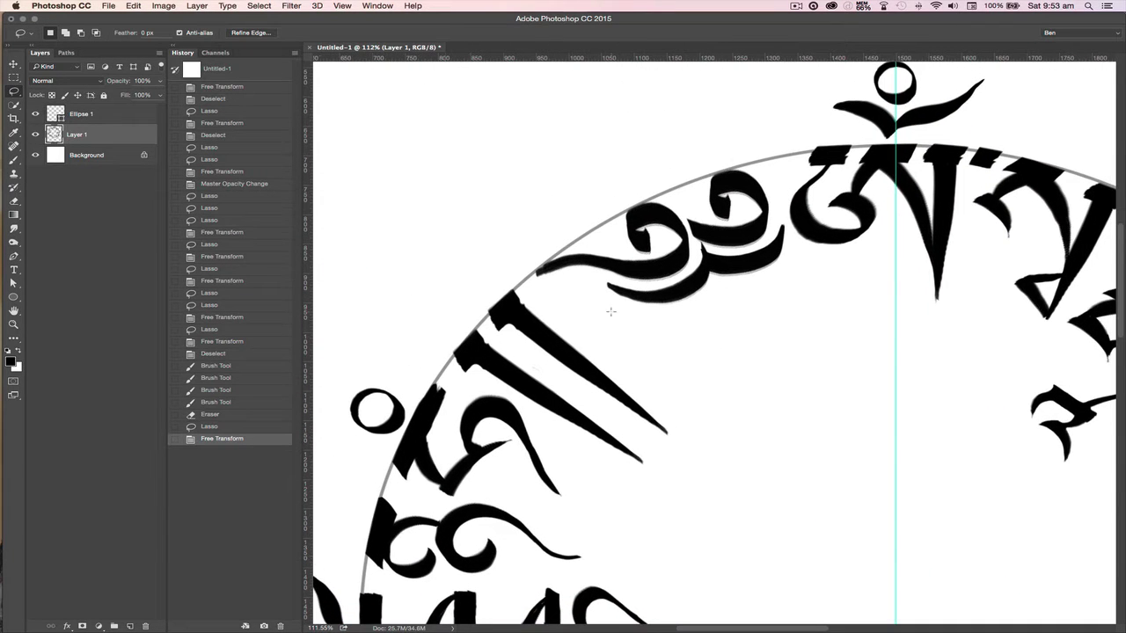
# Step: Hide the guides and the Ellipse 1 layer to view the whole mantra ring on its own
pyautogui.moveTo(681, 377); pyautogui.dragTo(592, 303)
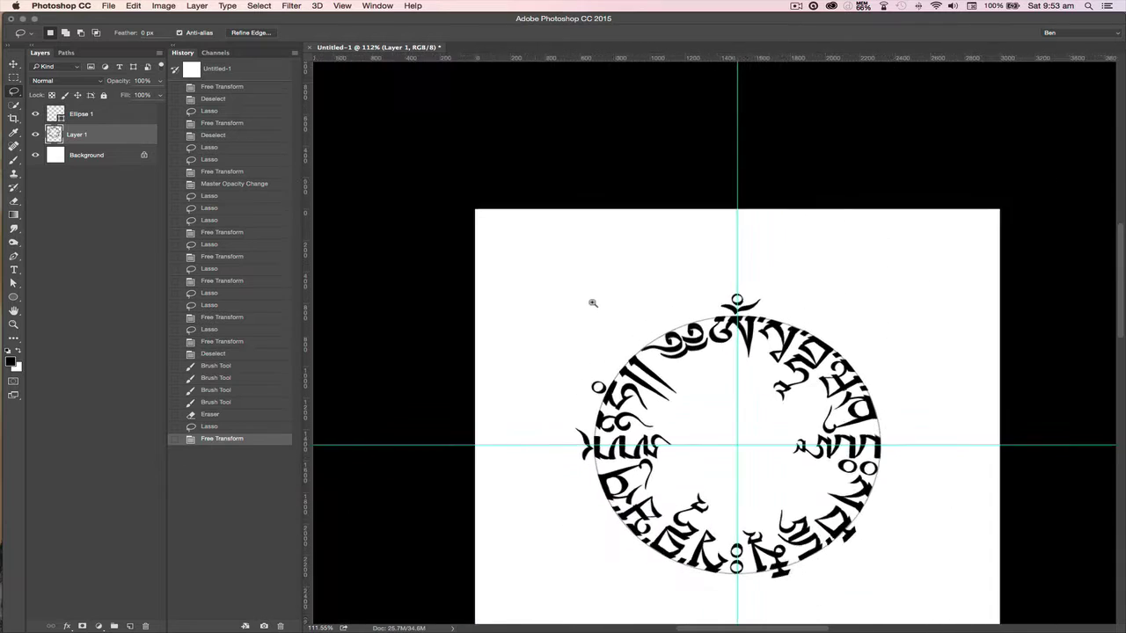
pyautogui.press('super+semicolon')
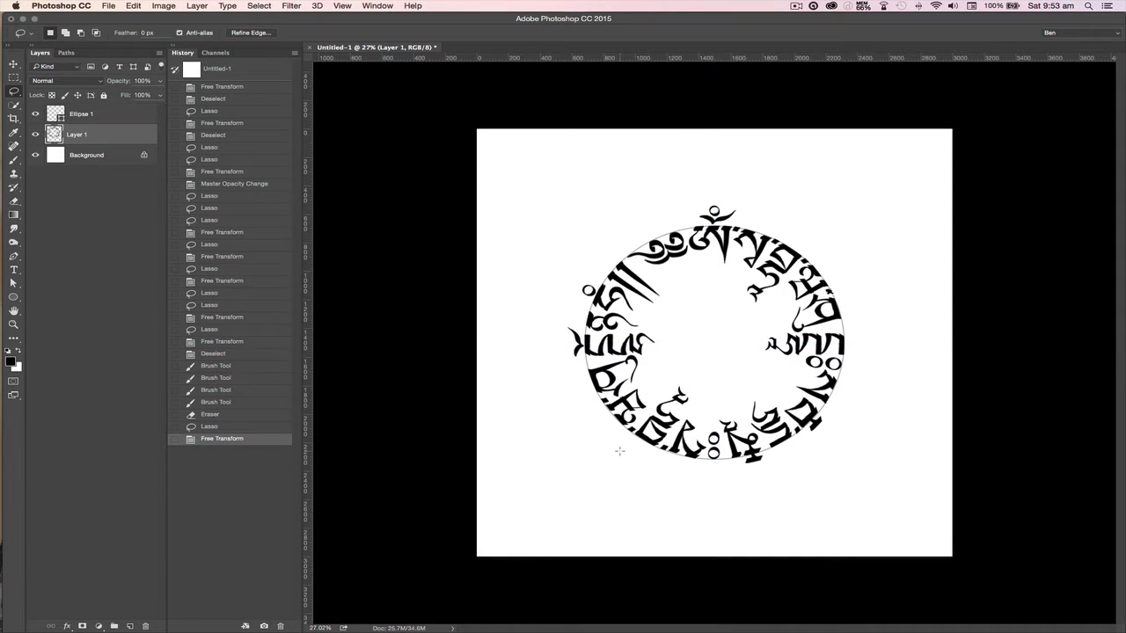
pyautogui.click(36, 114)
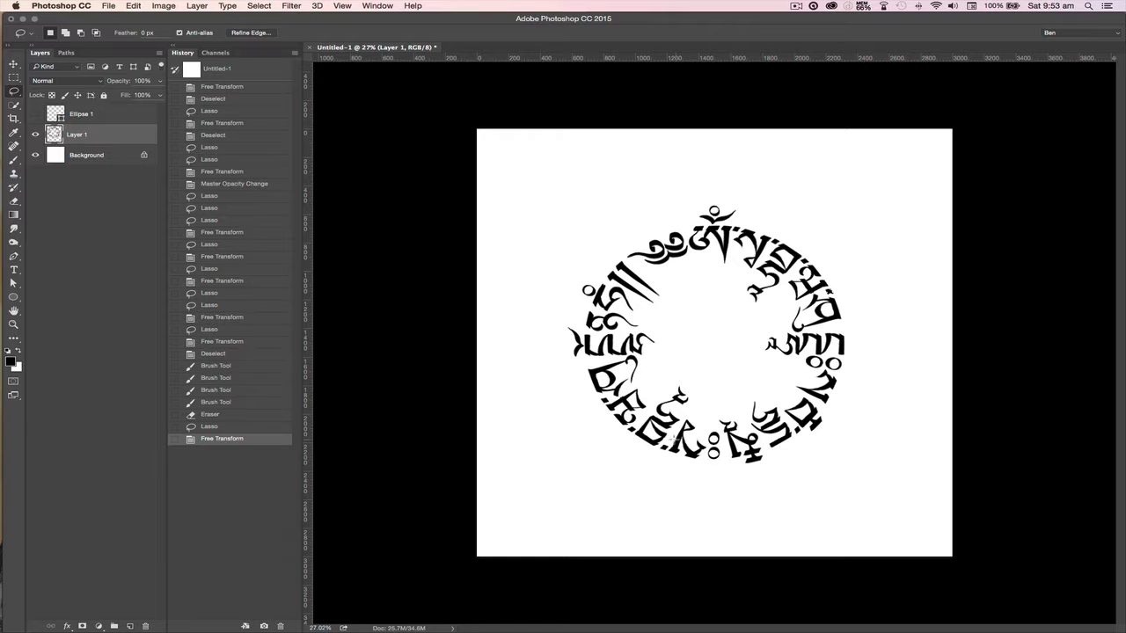
pyautogui.scroll(5, 674, 440)
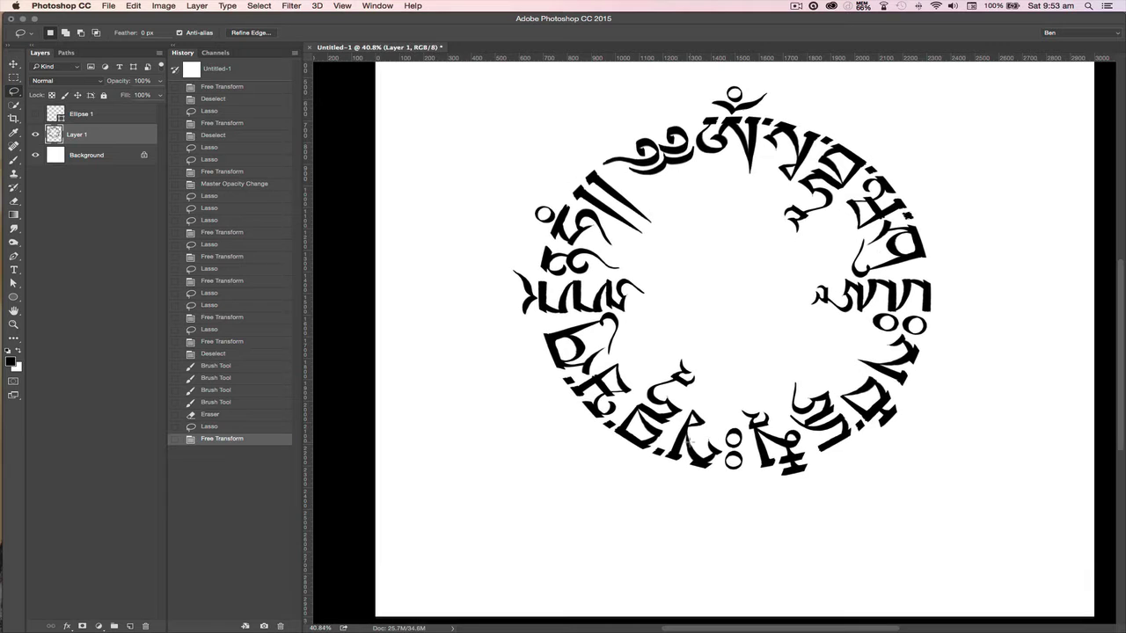
pyautogui.moveTo(568, 460); pyautogui.dragTo(472, 486)
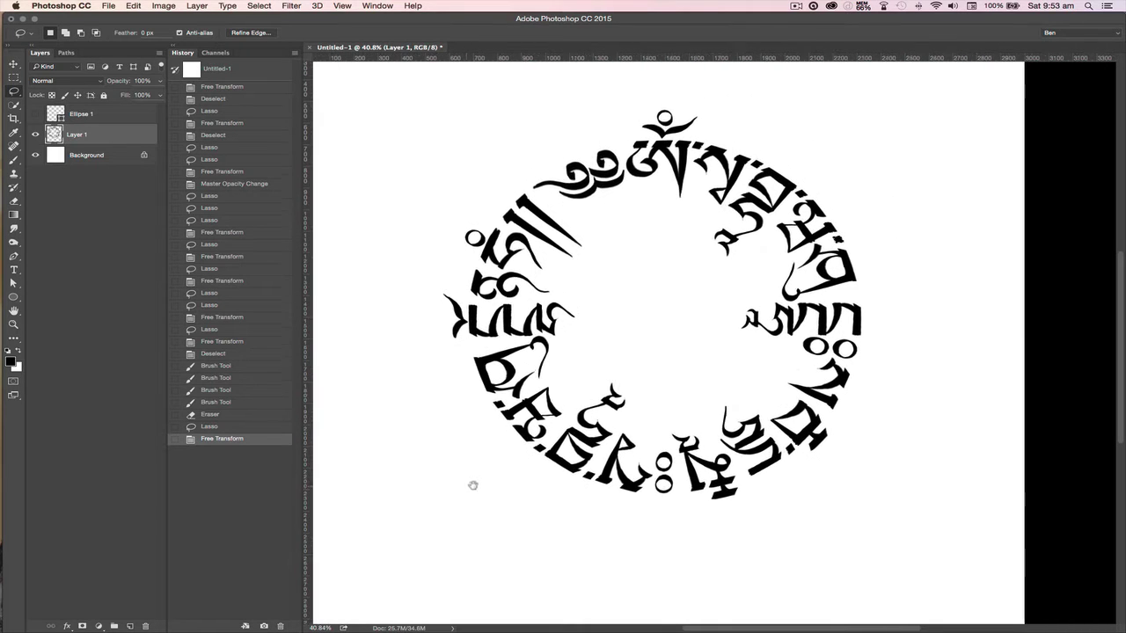